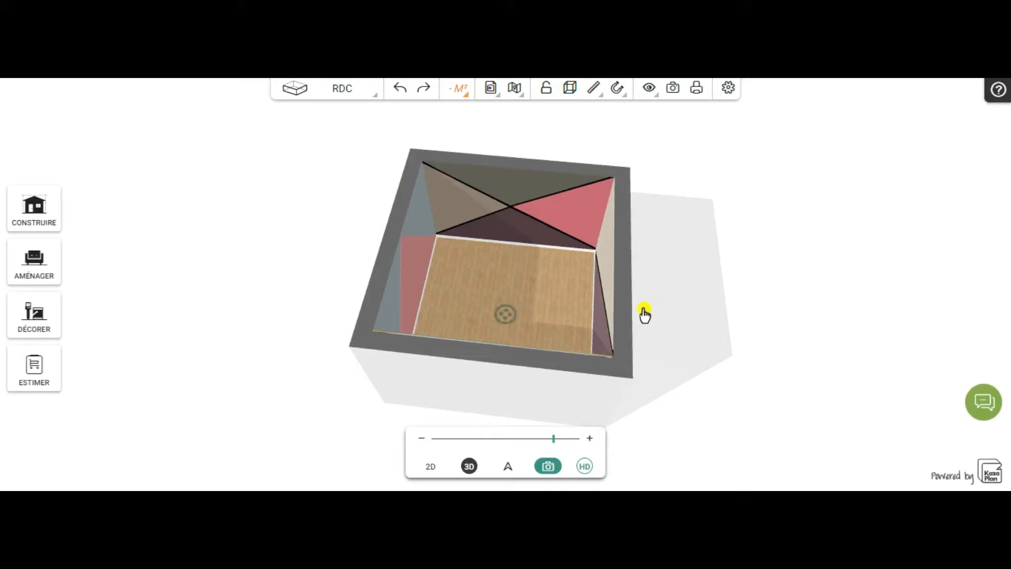
Examine the coloured decorative zones and the landscape mural on the example room's walls from all sides
{"action": "left_click_drag", "start_coordinate": [711, 312], "coordinate": [680, 299]}
{"action": "mouse_move", "coordinate": [468, 208]}
{"action": "left_mouse_down"}
{"action": "mouse_move", "coordinate": [483, 196]}
{"action": "mouse_move", "coordinate": [526, 203]}
{"action": "left_mouse_up"}
{"action": "left_click_drag", "start_coordinate": [728, 285], "coordinate": [518, 258]}
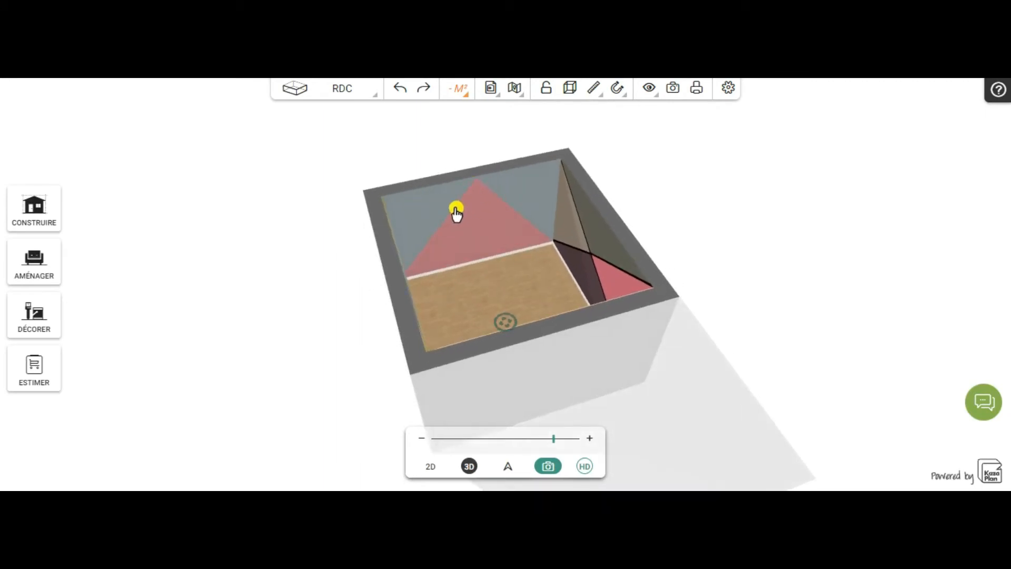
{"action": "left_click_drag", "start_coordinate": [533, 336], "coordinate": [665, 313]}
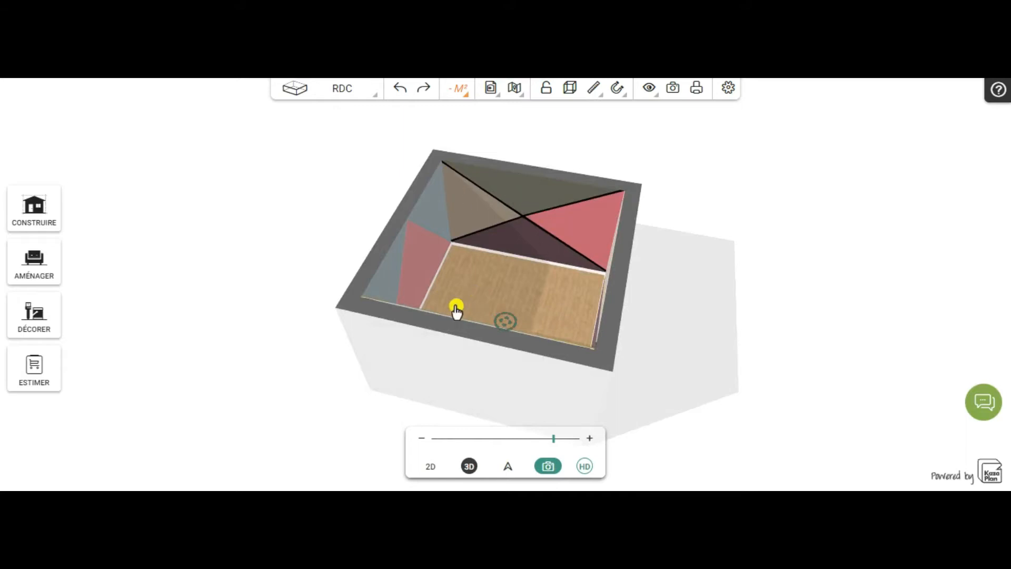
{"action": "left_click_drag", "start_coordinate": [458, 280], "coordinate": [751, 282]}
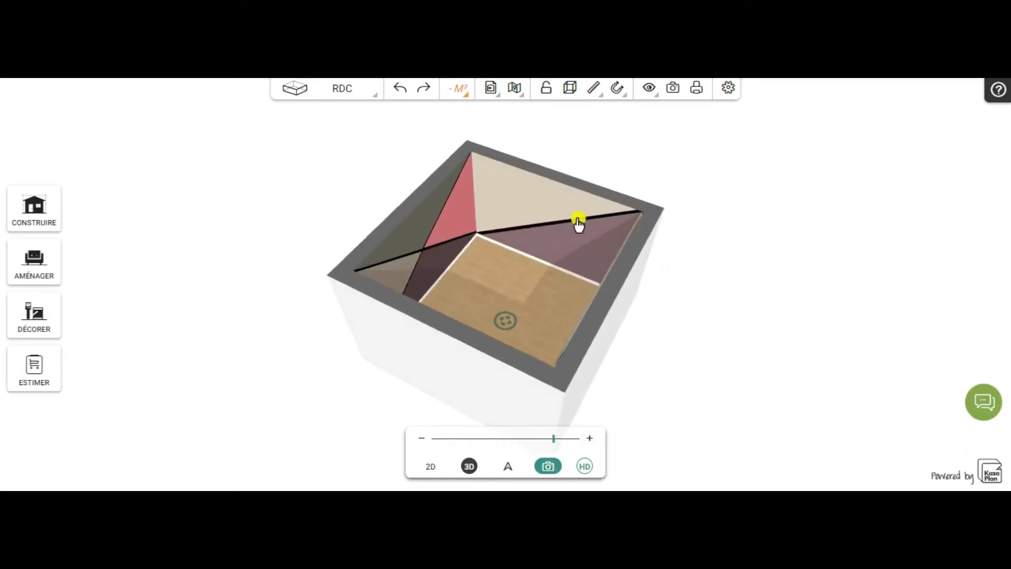
{"action": "left_click_drag", "start_coordinate": [481, 276], "coordinate": [574, 293]}
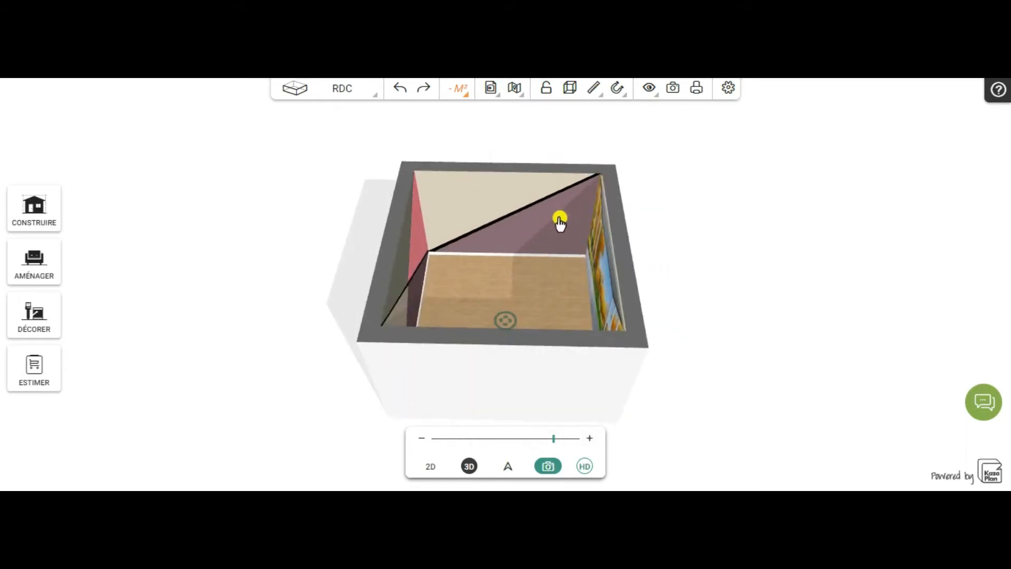
{"action": "left_click_drag", "start_coordinate": [319, 213], "coordinate": [692, 265]}
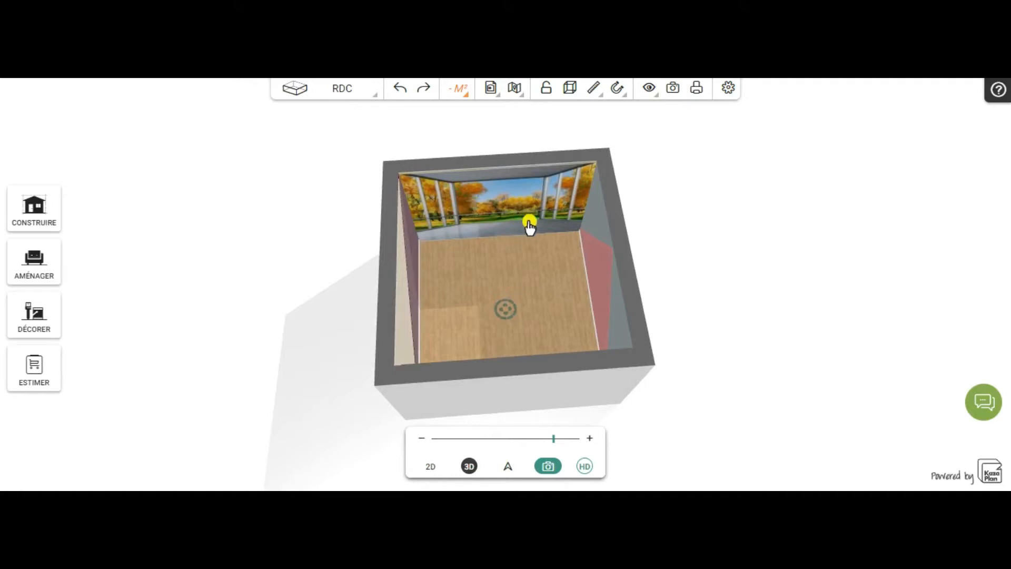
{"action": "mouse_move", "coordinate": [726, 305]}
{"action": "left_mouse_down"}
{"action": "mouse_move", "coordinate": [760, 307]}
{"action": "mouse_move", "coordinate": [711, 312]}
{"action": "mouse_move", "coordinate": [722, 291]}
{"action": "left_mouse_up"}
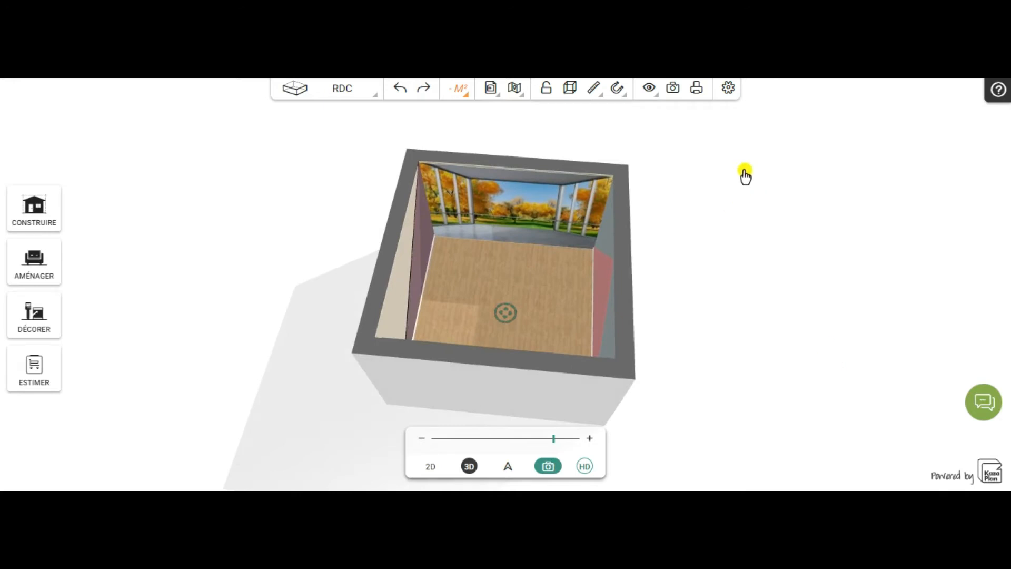
{"action": "left_click_drag", "start_coordinate": [738, 360], "coordinate": [785, 352]}
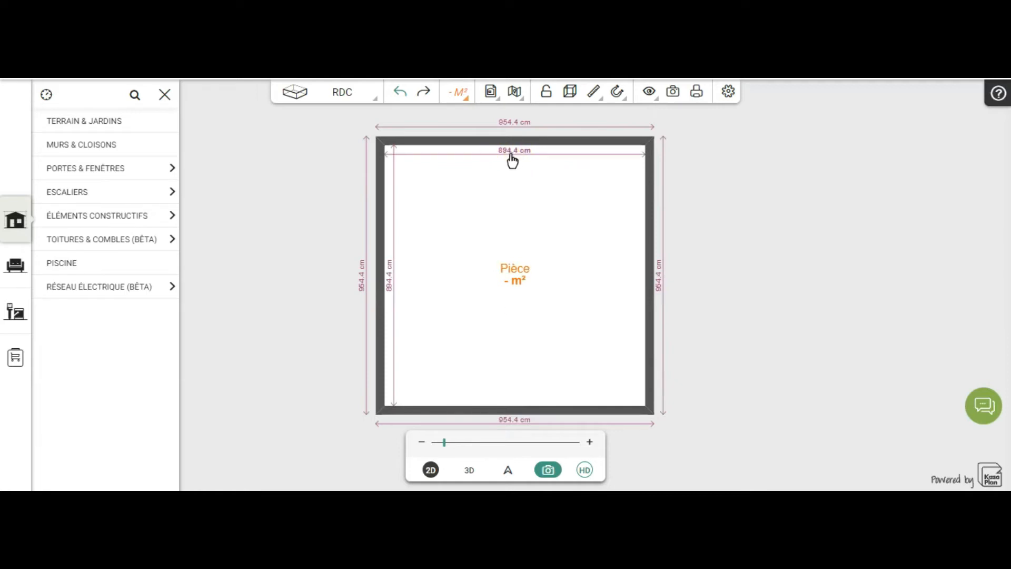
{"action": "left_click", "coordinate": [513, 153]}
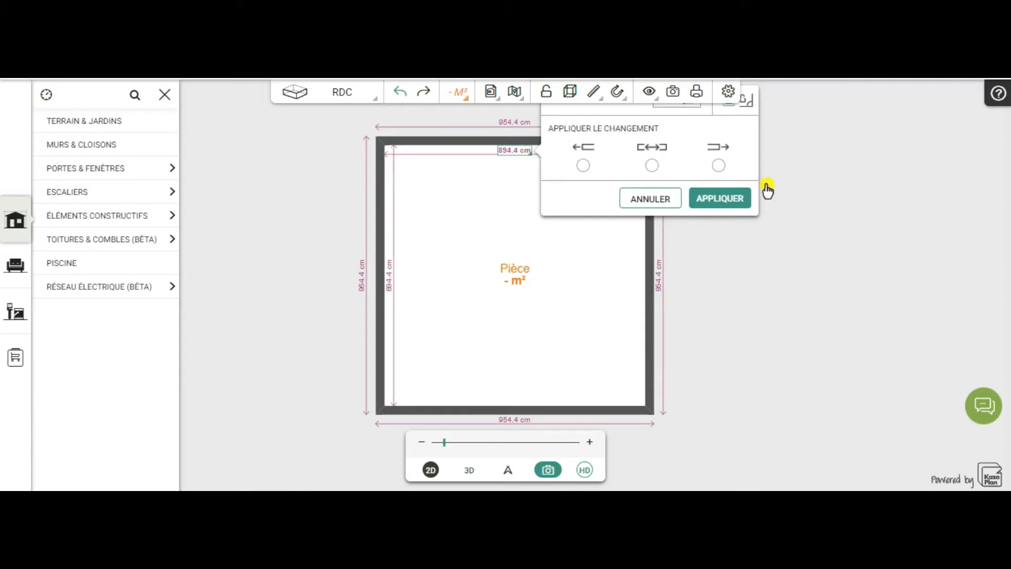
{"action": "scroll", "coordinate": [809, 217], "scroll_direction": "up", "scroll_amount": 1}
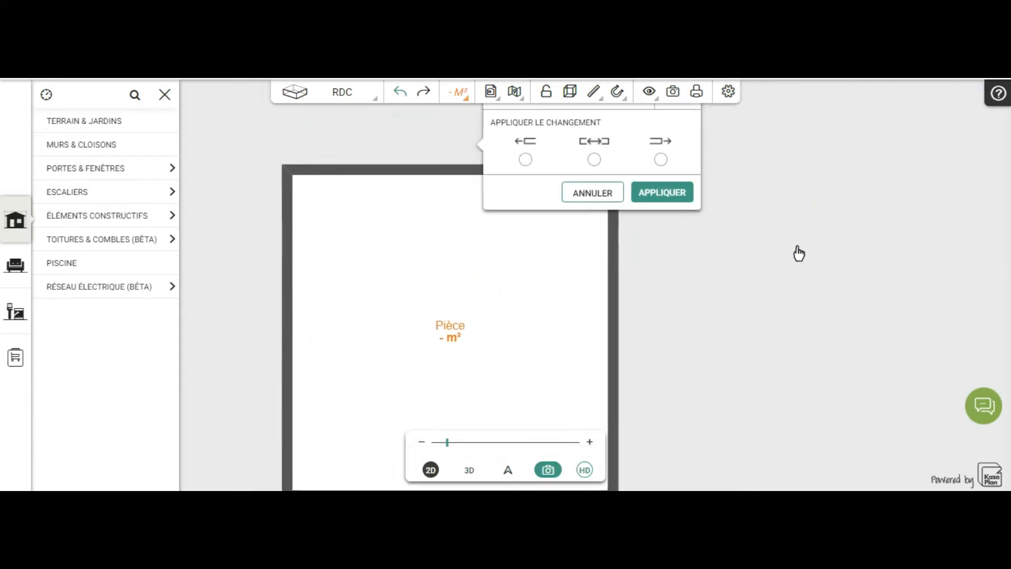
{"action": "left_click", "coordinate": [769, 219]}
Set the inner length of the room's upper wall to 300 cm, applying the change equally at both ends
{"action": "left_click_drag", "start_coordinate": [740, 236], "coordinate": [828, 298]}
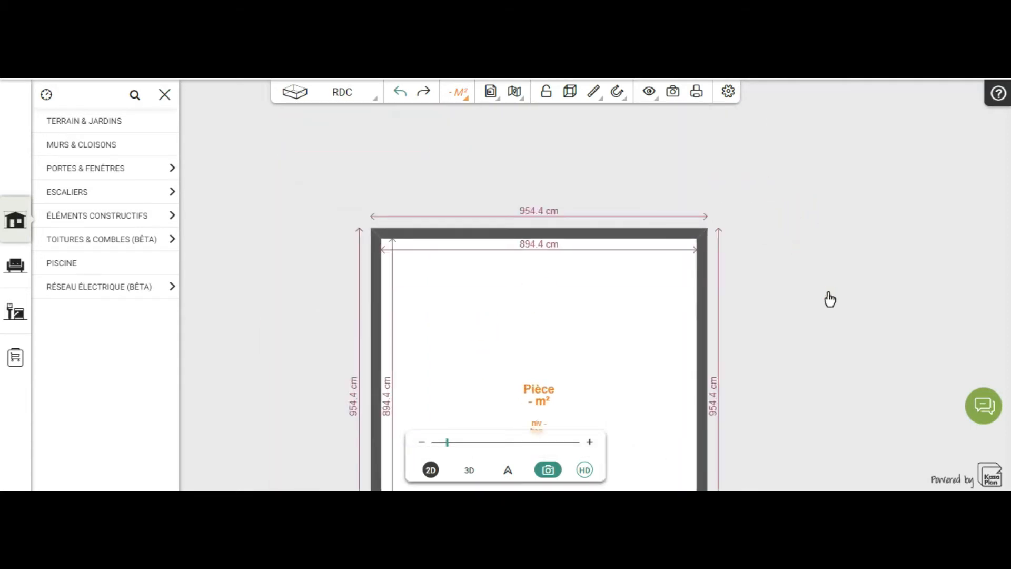
{"action": "left_click", "coordinate": [539, 245]}
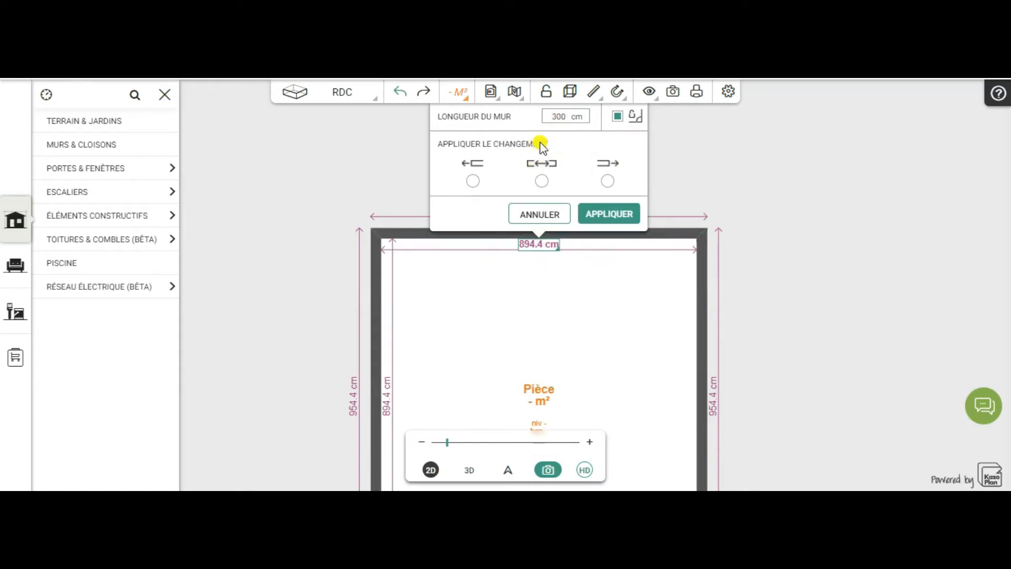
{"action": "left_click", "coordinate": [542, 182]}
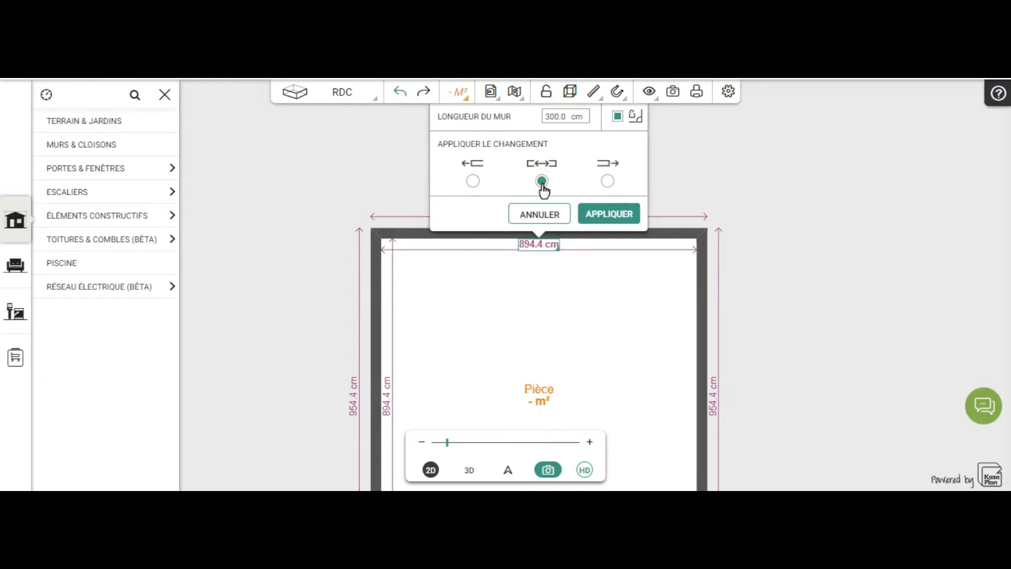
{"action": "left_click", "coordinate": [601, 214]}
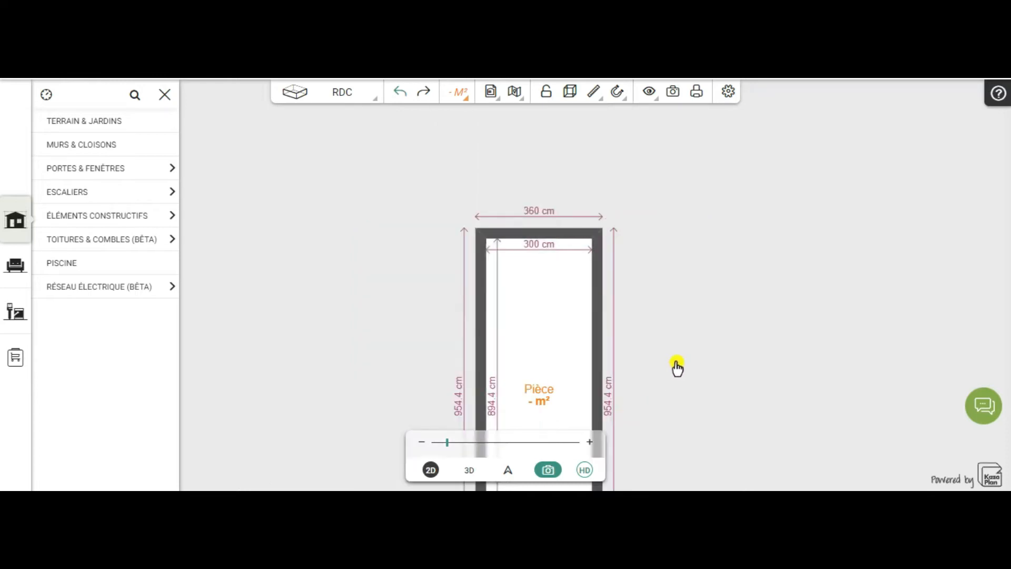
Set the outer length of the room's right-hand side wall to 300 cm
{"action": "left_click_drag", "start_coordinate": [675, 389], "coordinate": [669, 287]}
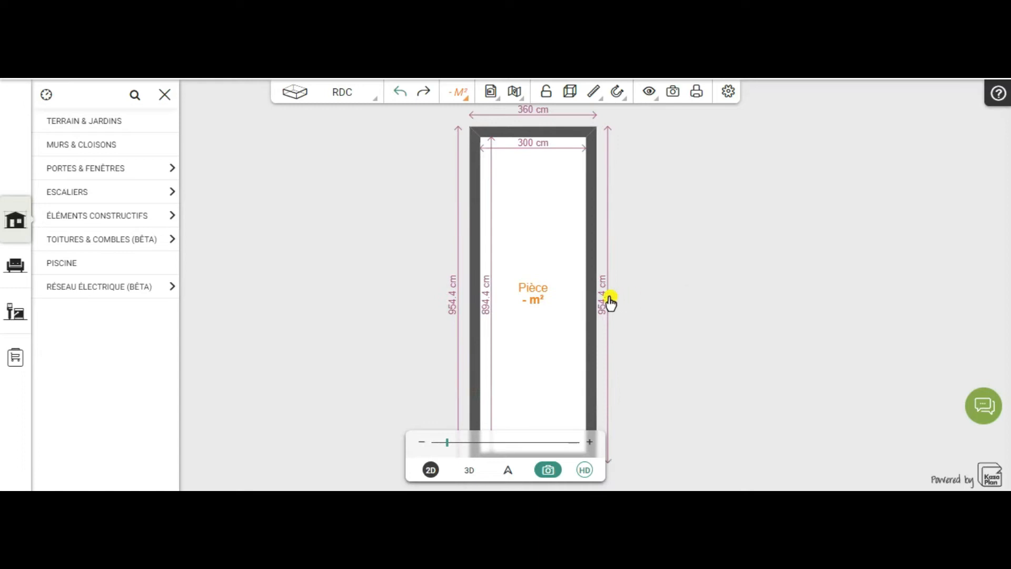
{"action": "left_click", "coordinate": [601, 305]}
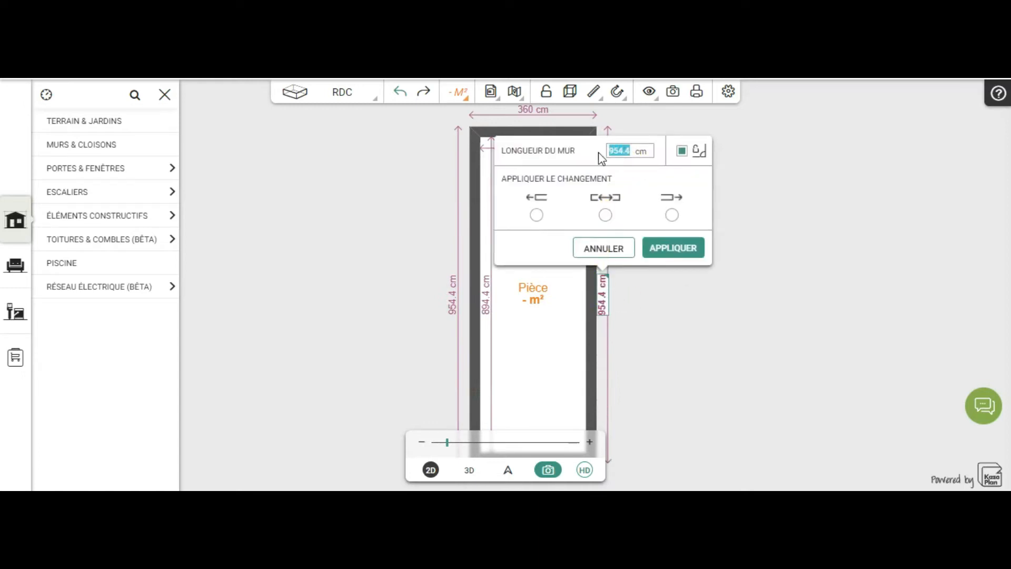
{"action": "type", "text": "300"}
{"action": "left_click", "coordinate": [671, 249]}
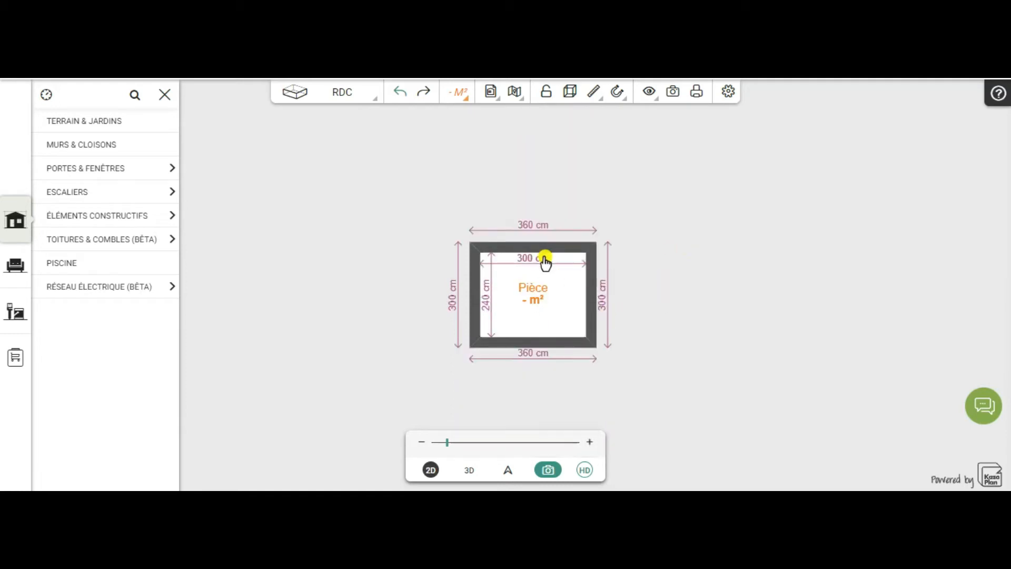
Inspect the resized room in plan, then show it in 3D and examine its bare walls and floor
{"action": "scroll", "coordinate": [664, 274], "scroll_direction": "up", "scroll_amount": 4}
{"action": "left_click_drag", "start_coordinate": [592, 288], "coordinate": [830, 273]}
{"action": "scroll", "coordinate": [772, 259], "scroll_direction": "up", "scroll_amount": 2}
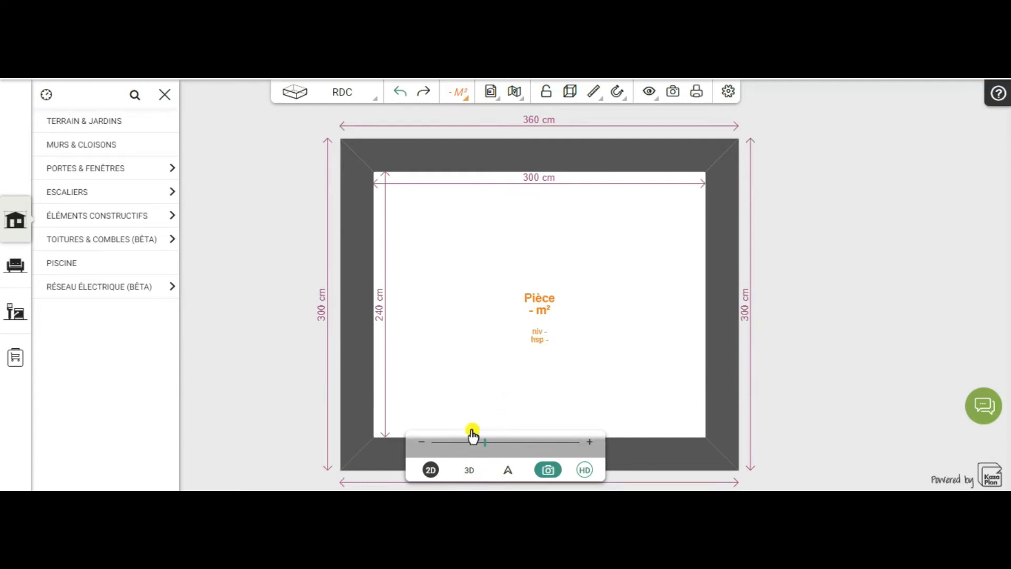
{"action": "left_click", "coordinate": [469, 470]}
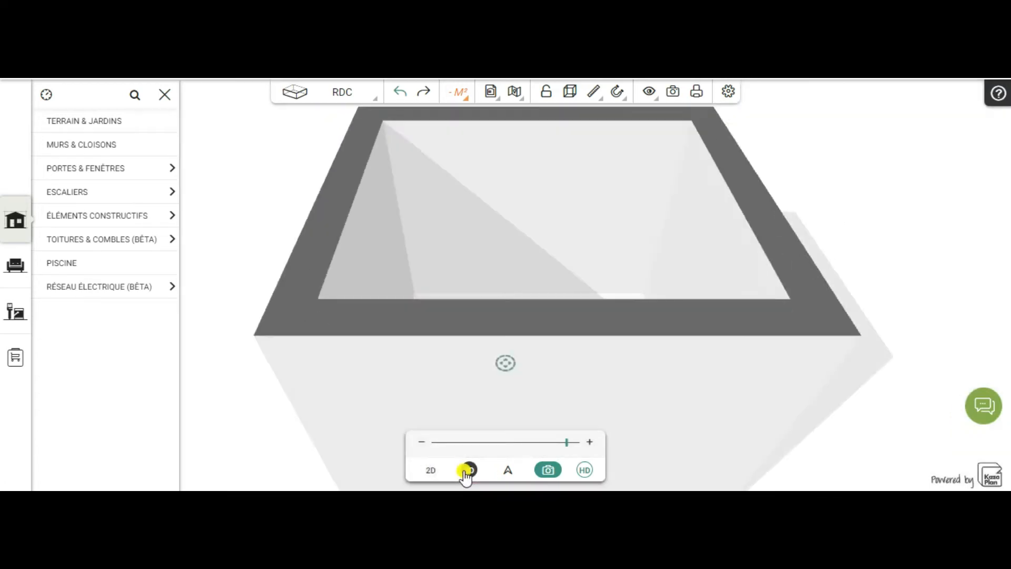
{"action": "left_click_drag", "start_coordinate": [465, 284], "coordinate": [478, 379]}
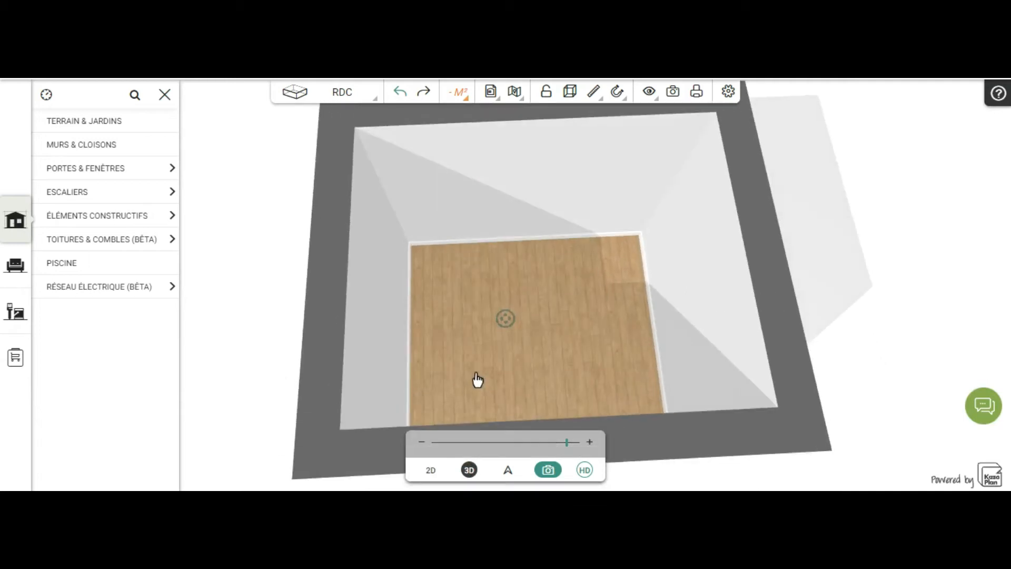
{"action": "scroll", "coordinate": [542, 372], "scroll_direction": "up", "scroll_amount": 2}
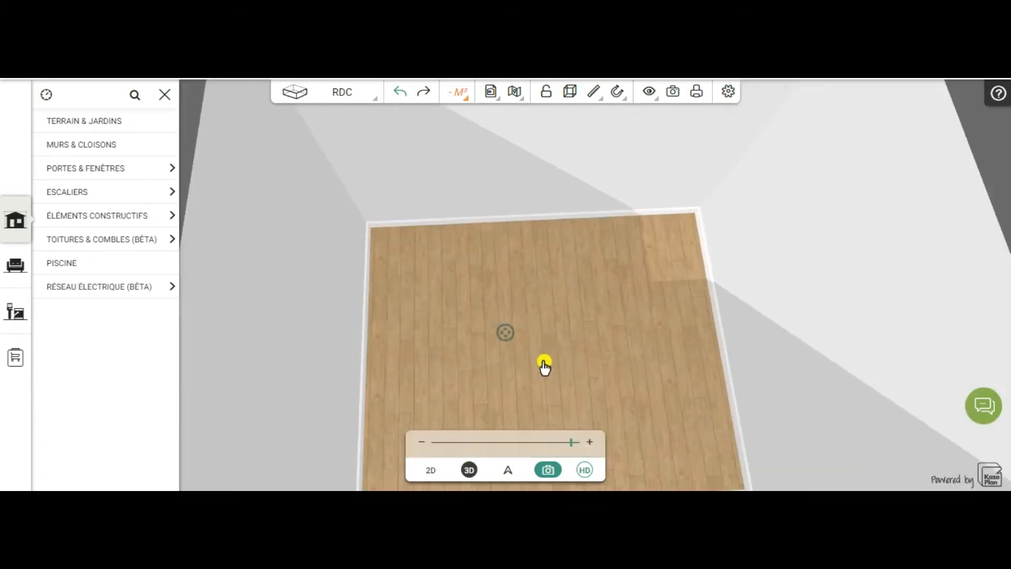
{"action": "scroll", "coordinate": [545, 366], "scroll_direction": "down", "scroll_amount": 2}
{"action": "scroll", "coordinate": [545, 366], "scroll_direction": "up", "scroll_amount": 1}
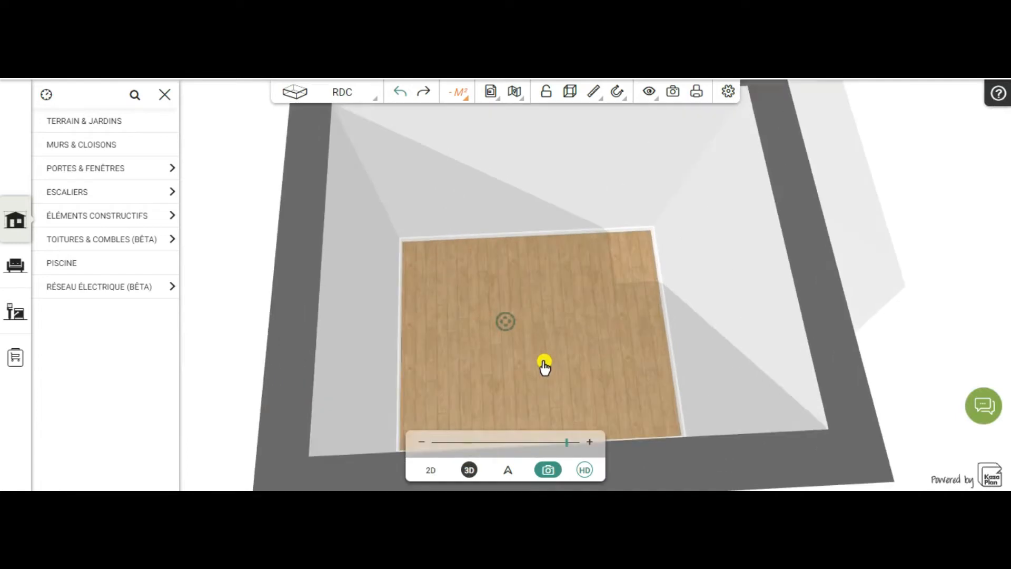
{"action": "left_click_drag", "start_coordinate": [540, 362], "coordinate": [465, 351]}
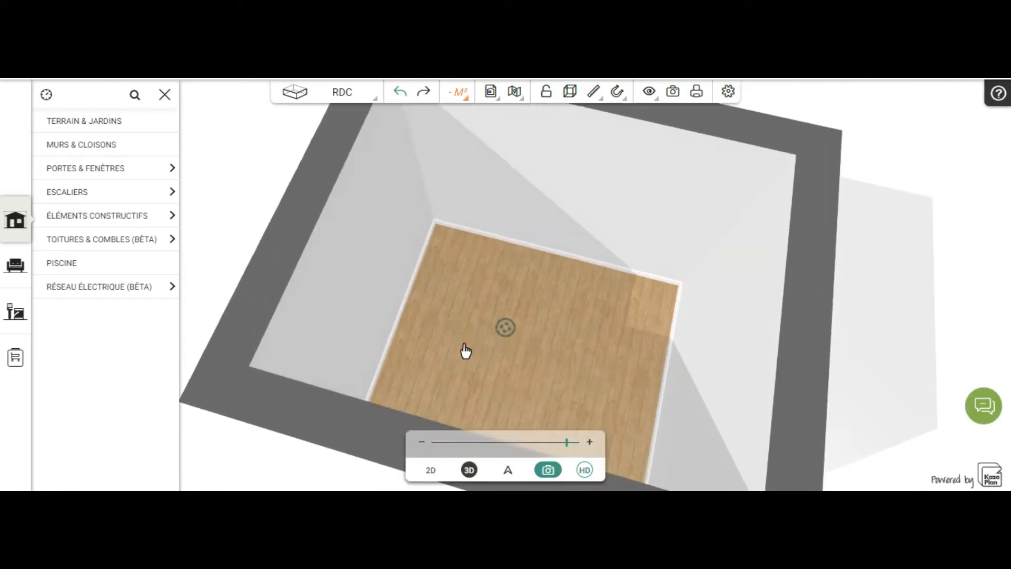
{"action": "left_click_drag", "start_coordinate": [582, 200], "coordinate": [552, 141]}
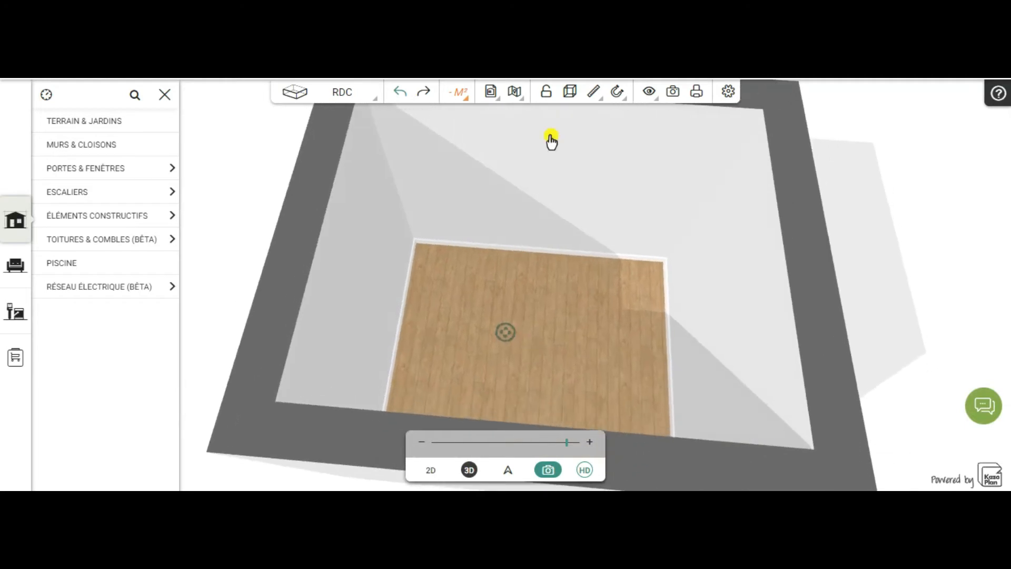
{"action": "left_click_drag", "start_coordinate": [600, 370], "coordinate": [585, 354]}
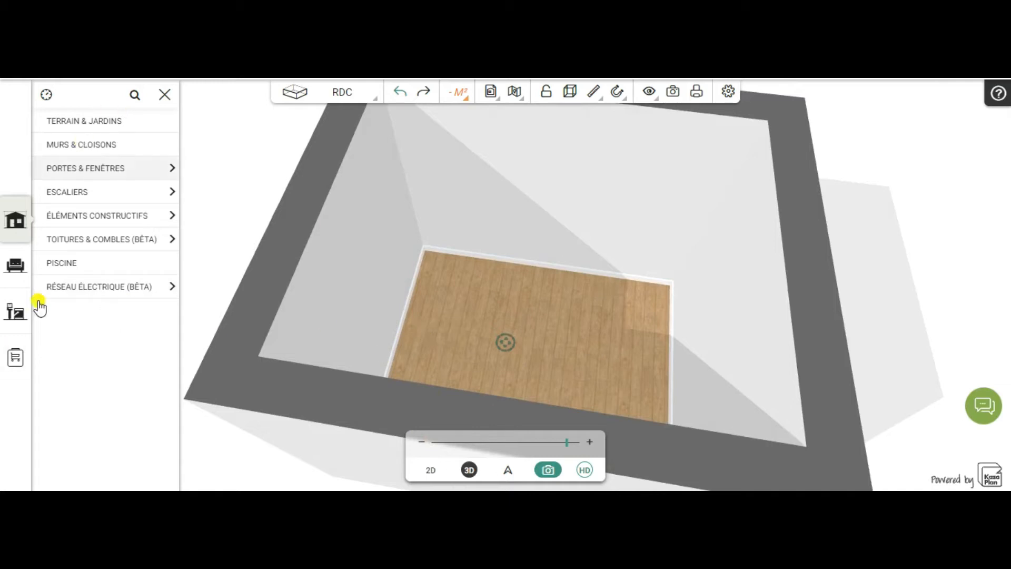
Place a triangular decorative zone from the decorating catalogue on the room's back wall
{"action": "left_click", "coordinate": [16, 267]}
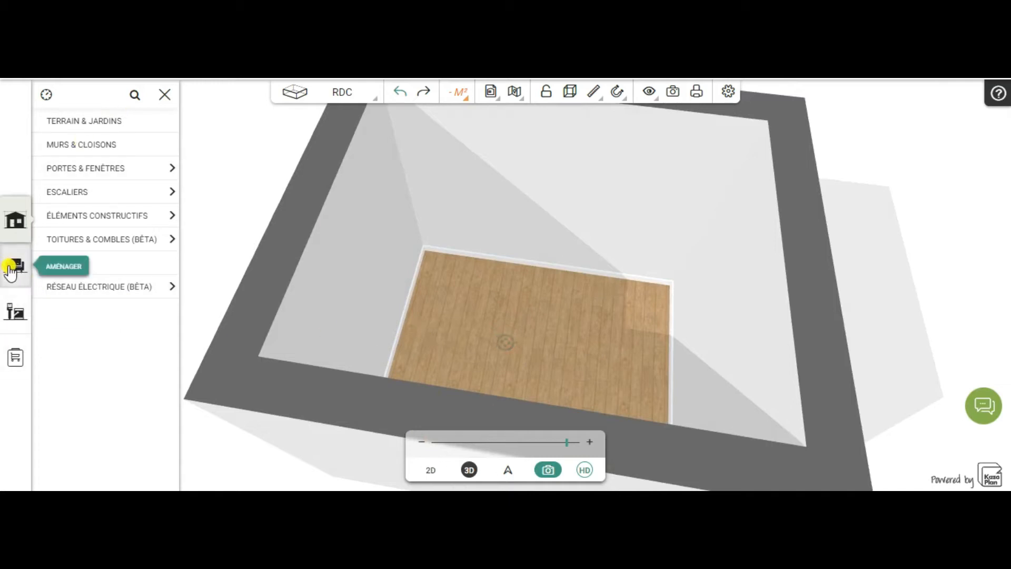
{"action": "left_click", "coordinate": [15, 268]}
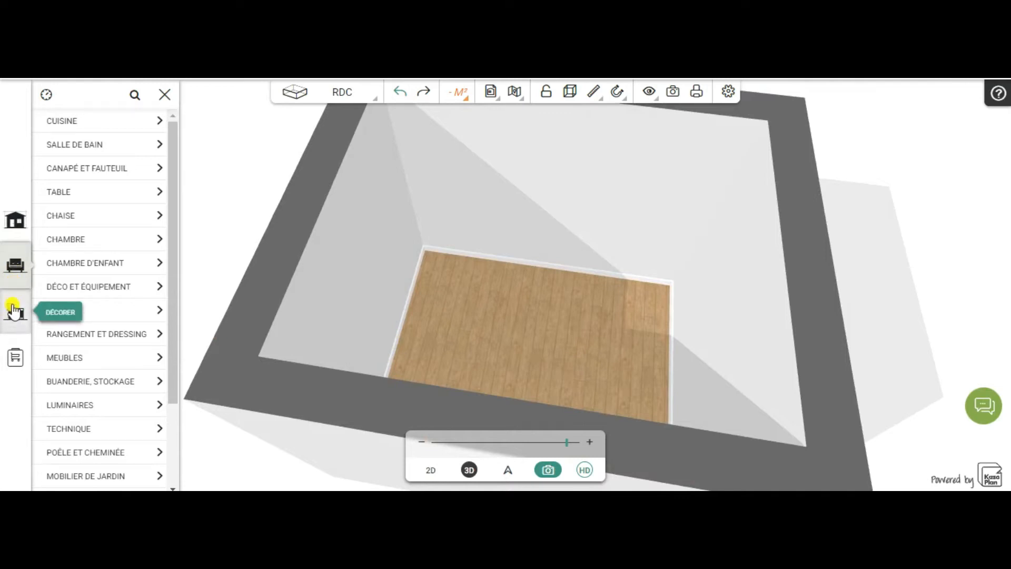
{"action": "left_click", "coordinate": [13, 311]}
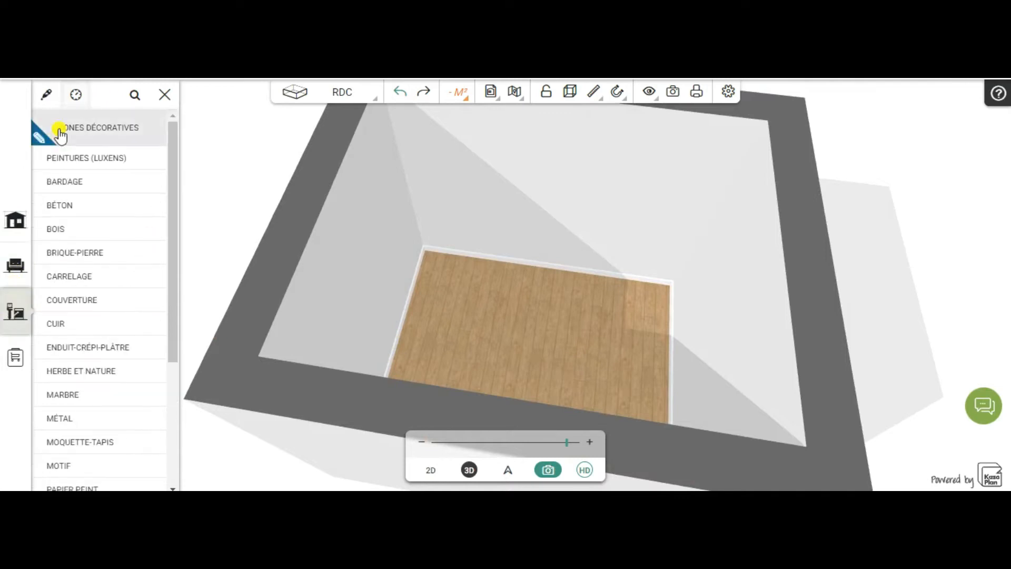
{"action": "left_click", "coordinate": [91, 128]}
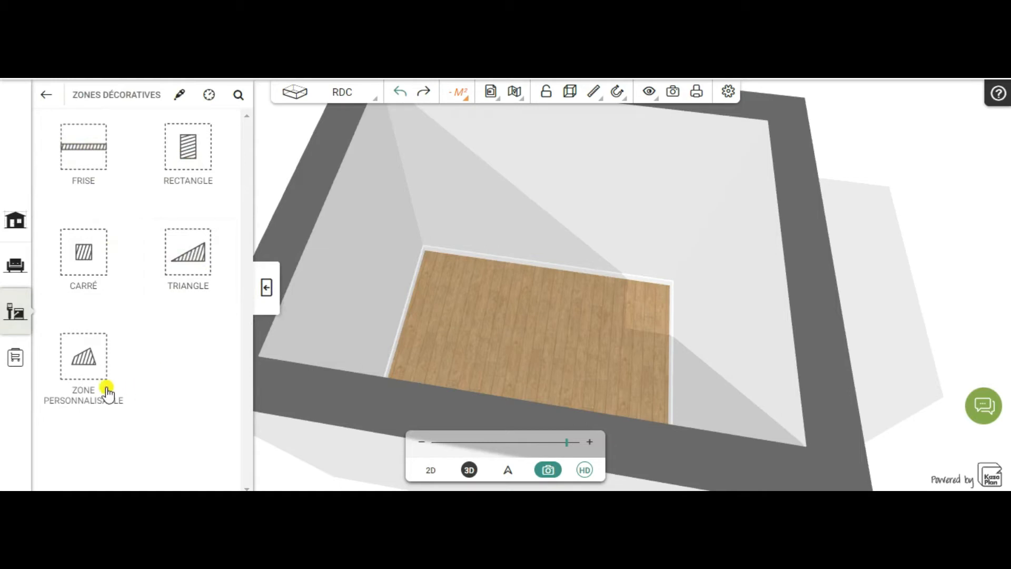
{"action": "left_click", "coordinate": [189, 268]}
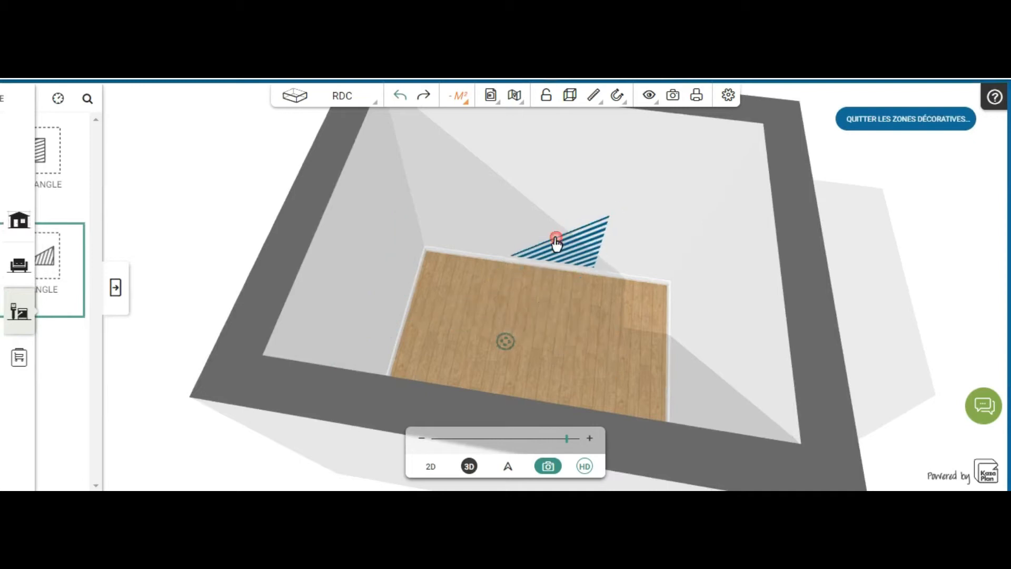
{"action": "left_click", "coordinate": [557, 246]}
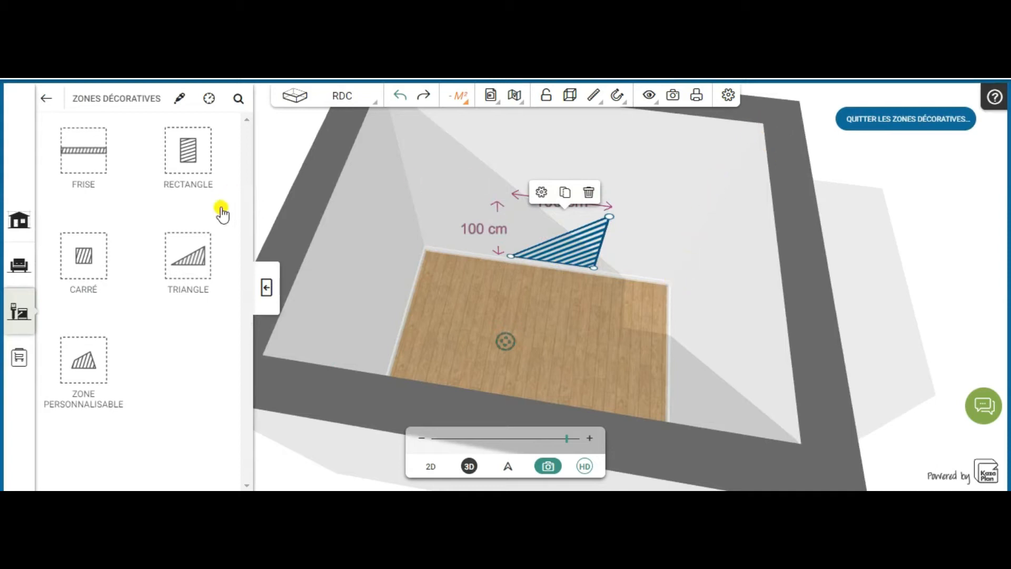
Set the triangular zone's height to 240 cm and width to 300 cm, and position it to span the back wall
{"action": "left_click", "coordinate": [543, 193]}
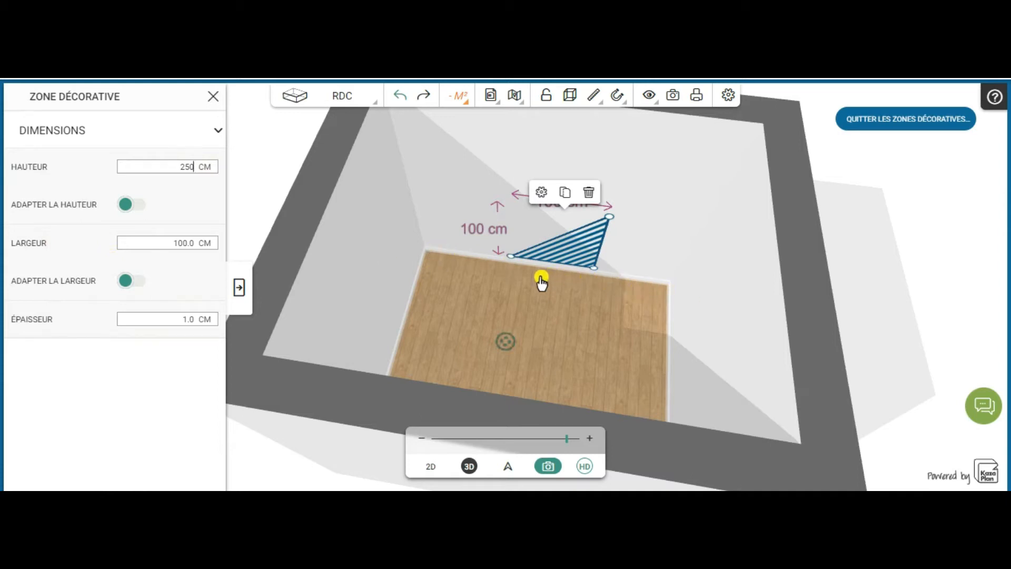
{"action": "left_click", "coordinate": [168, 241]}
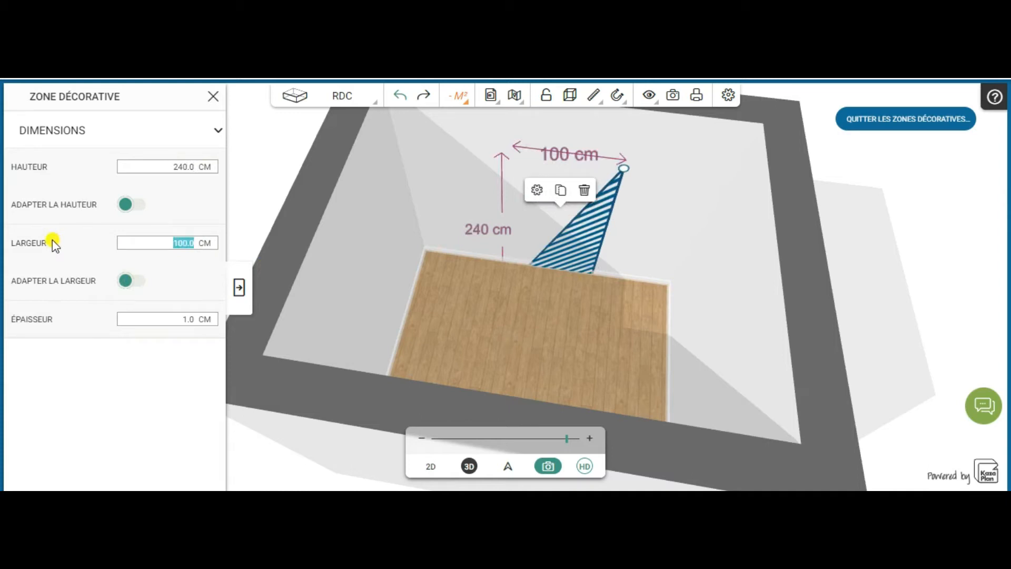
{"action": "type", "text": "300"}
{"action": "left_click", "coordinate": [197, 294]}
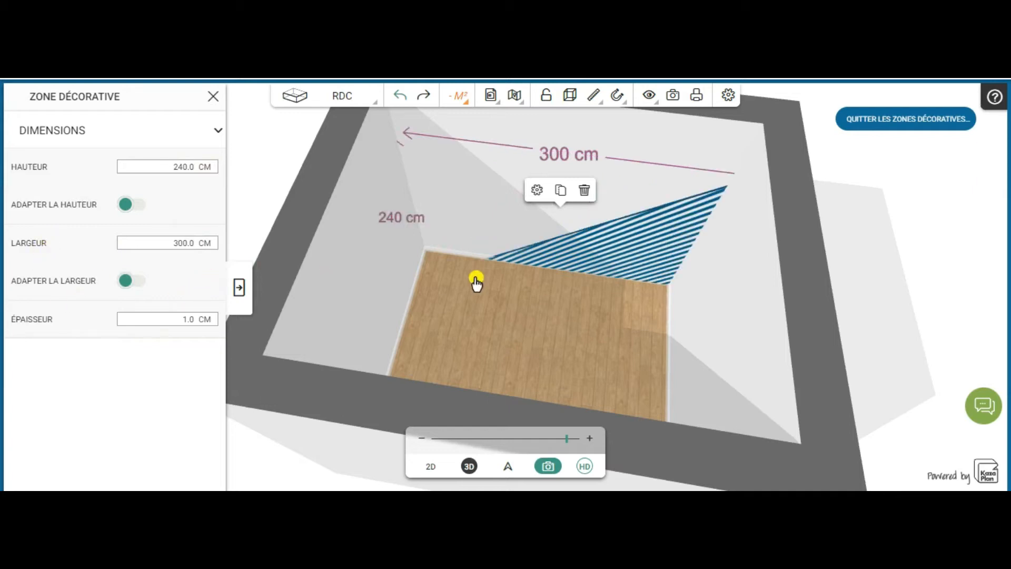
{"action": "left_click_drag", "start_coordinate": [579, 263], "coordinate": [554, 255]}
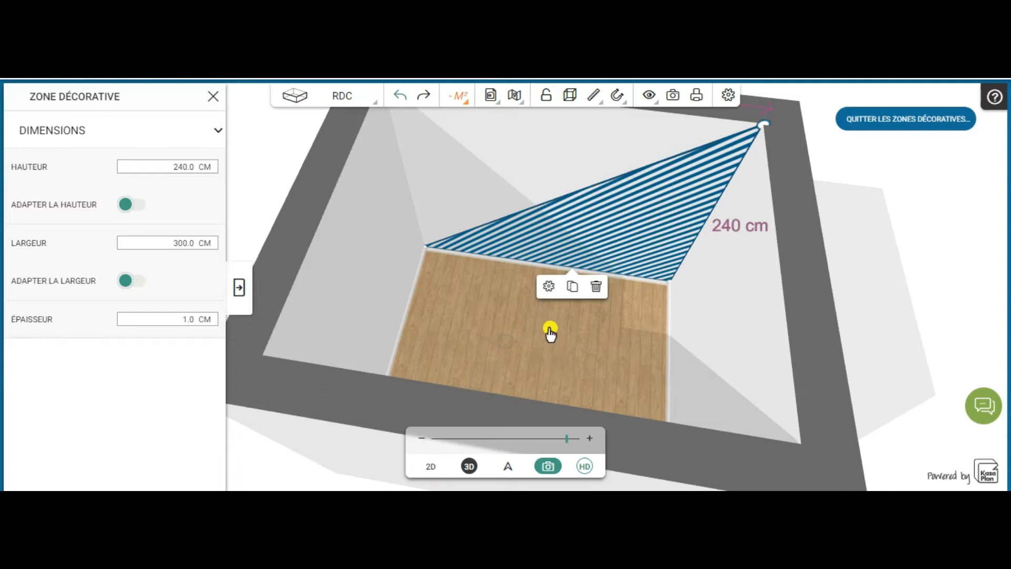
{"action": "left_click_drag", "start_coordinate": [489, 343], "coordinate": [481, 293]}
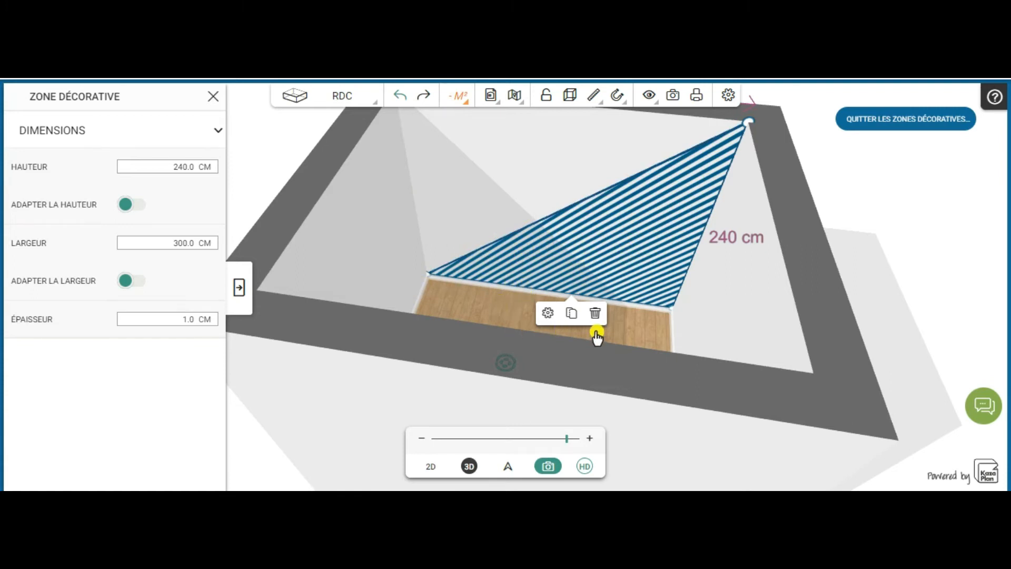
Duplicate the triangular zone on the back wall and move the copy's lower-right corner to the wall's upper-left corner
{"action": "left_click_drag", "start_coordinate": [622, 338], "coordinate": [605, 337]}
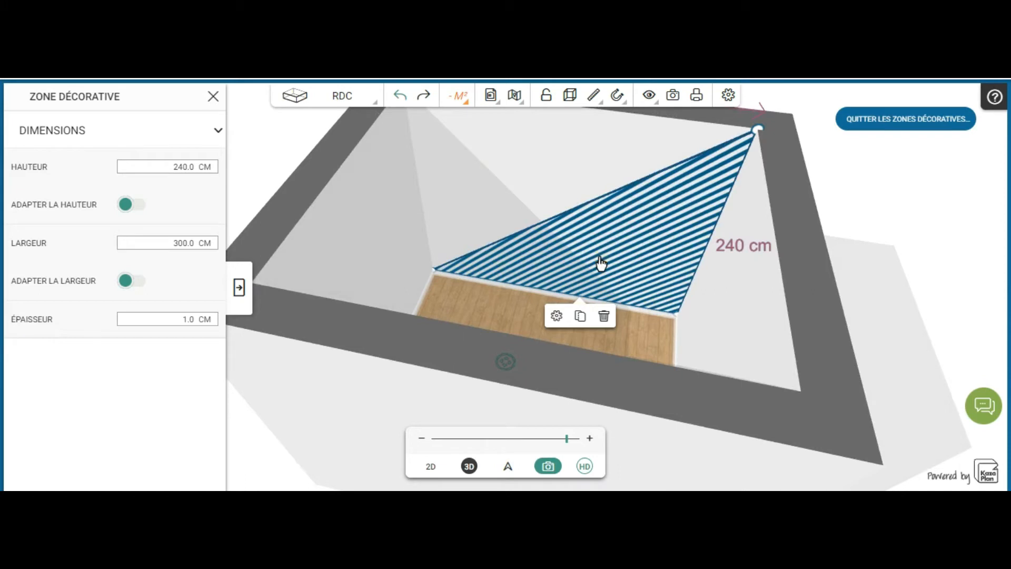
{"action": "left_click", "coordinate": [538, 264]}
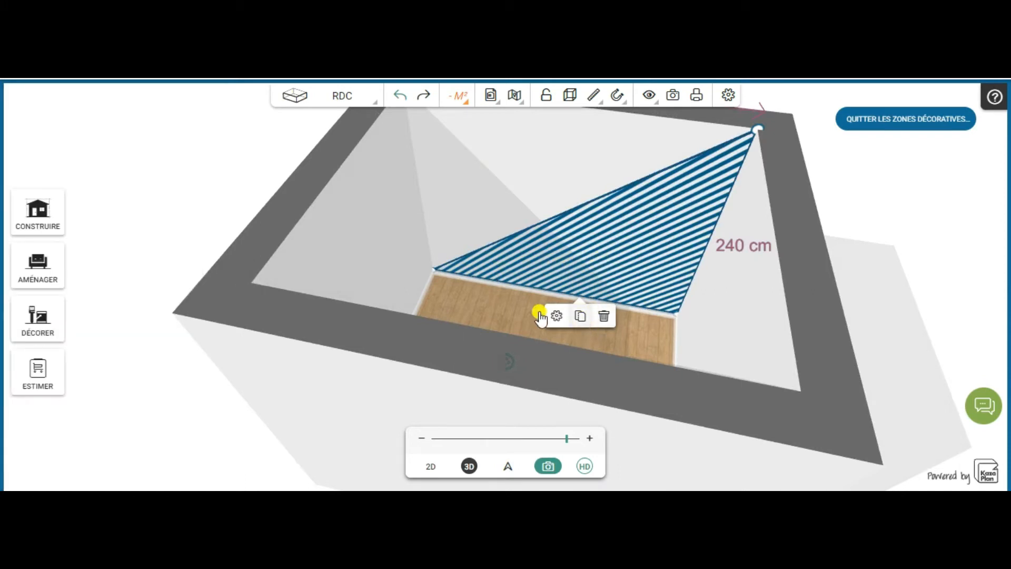
{"action": "left_click", "coordinate": [461, 291]}
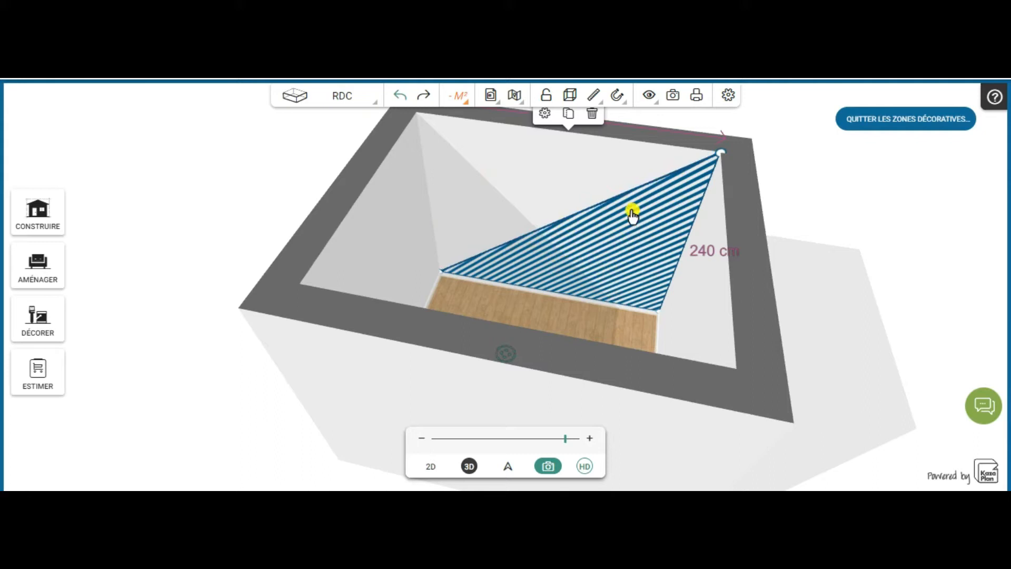
{"action": "left_click", "coordinate": [568, 115]}
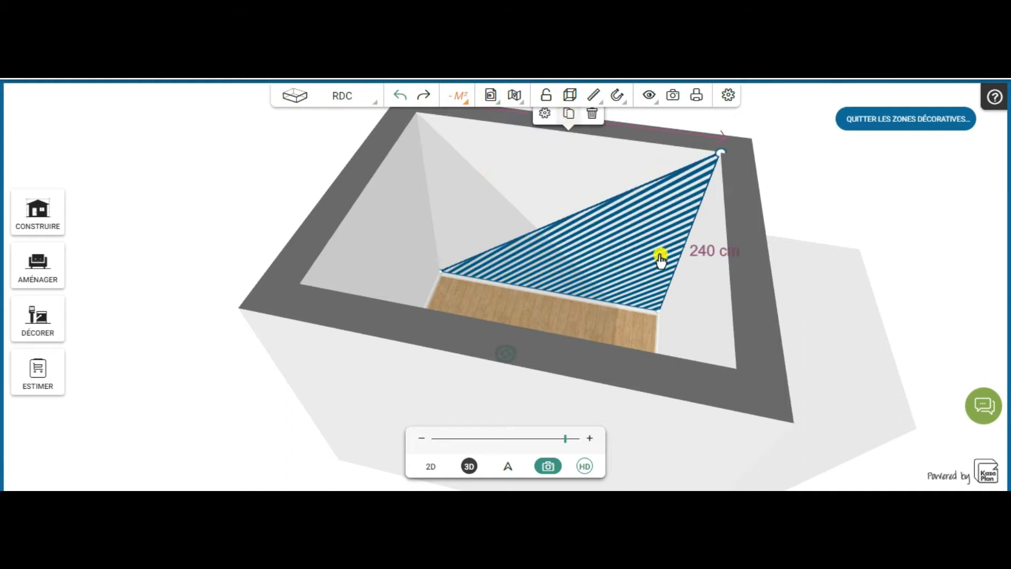
{"action": "mouse_move", "coordinate": [658, 315]}
{"action": "left_mouse_down"}
{"action": "mouse_move", "coordinate": [631, 268]}
{"action": "mouse_move", "coordinate": [671, 281]}
{"action": "mouse_move", "coordinate": [670, 273]}
{"action": "mouse_move", "coordinate": [570, 172]}
{"action": "mouse_move", "coordinate": [419, 117]}
{"action": "left_mouse_up"}
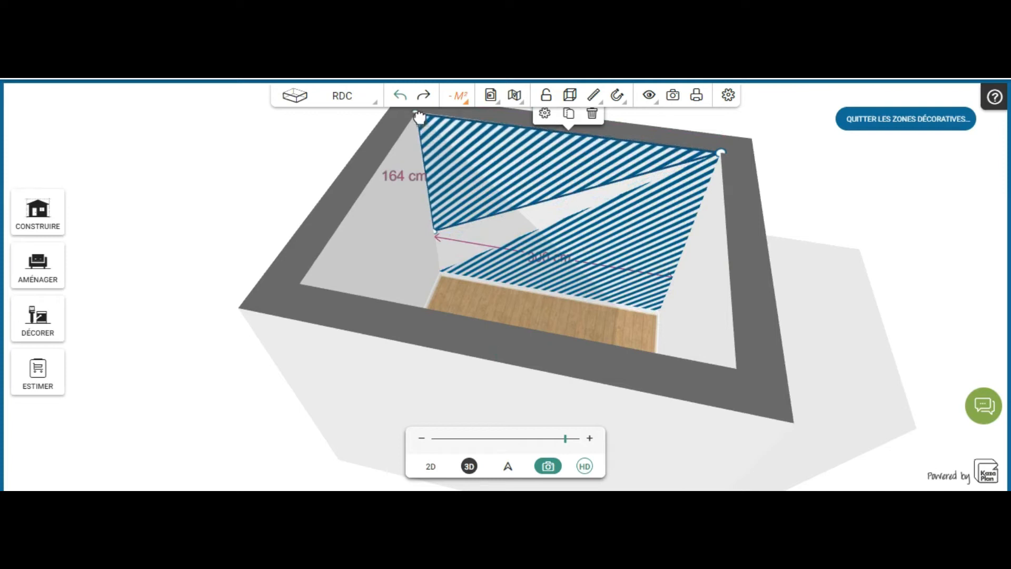
Adjust the upper triangle's lower-left and upper-right corners to make it about 190 cm high and 268 cm wide
{"action": "mouse_move", "coordinate": [434, 246]}
{"action": "left_mouse_down"}
{"action": "mouse_move", "coordinate": [436, 232]}
{"action": "mouse_move", "coordinate": [443, 273]}
{"action": "mouse_move", "coordinate": [447, 249]}
{"action": "left_mouse_up"}
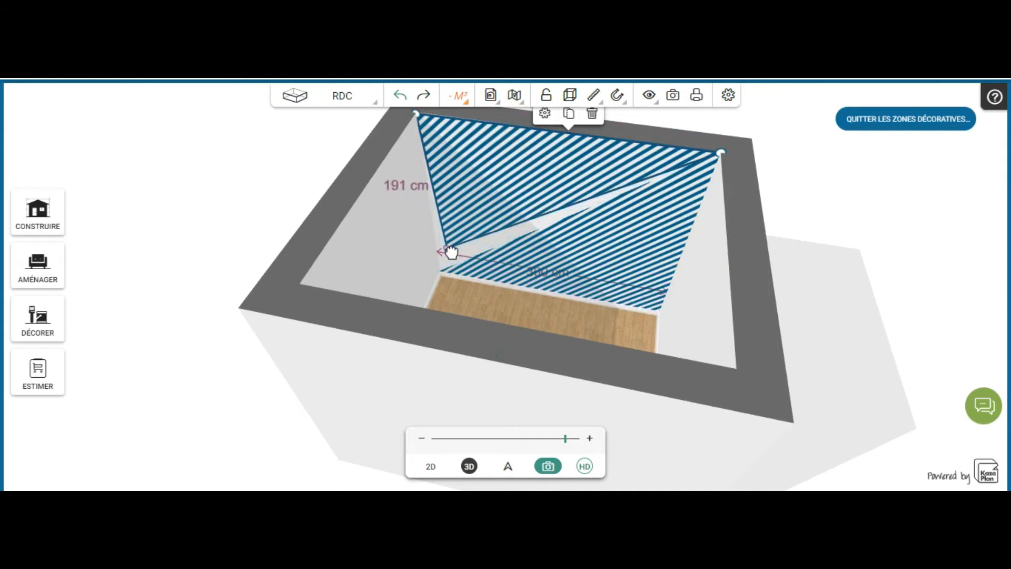
{"action": "left_click_drag", "start_coordinate": [708, 160], "coordinate": [700, 152]}
{"action": "left_click", "coordinate": [699, 233]}
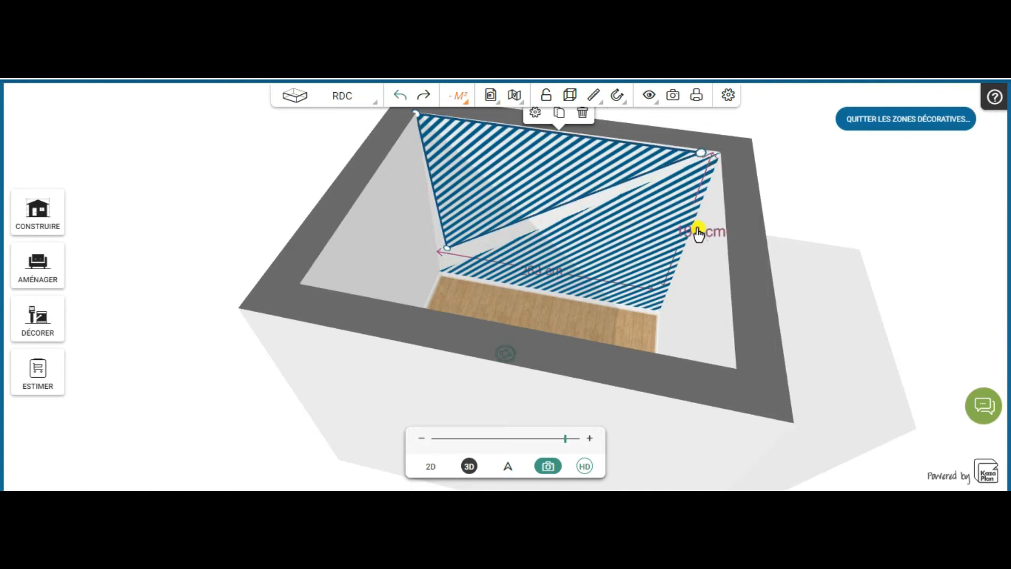
{"action": "scroll", "coordinate": [699, 229], "scroll_direction": "up", "scroll_amount": 2}
{"action": "scroll", "coordinate": [803, 261], "scroll_direction": "up", "scroll_amount": 2}
{"action": "left_click", "coordinate": [484, 342]}
{"action": "left_click_drag", "start_coordinate": [508, 361], "coordinate": [564, 316]}
{"action": "left_click_drag", "start_coordinate": [734, 170], "coordinate": [702, 171]}
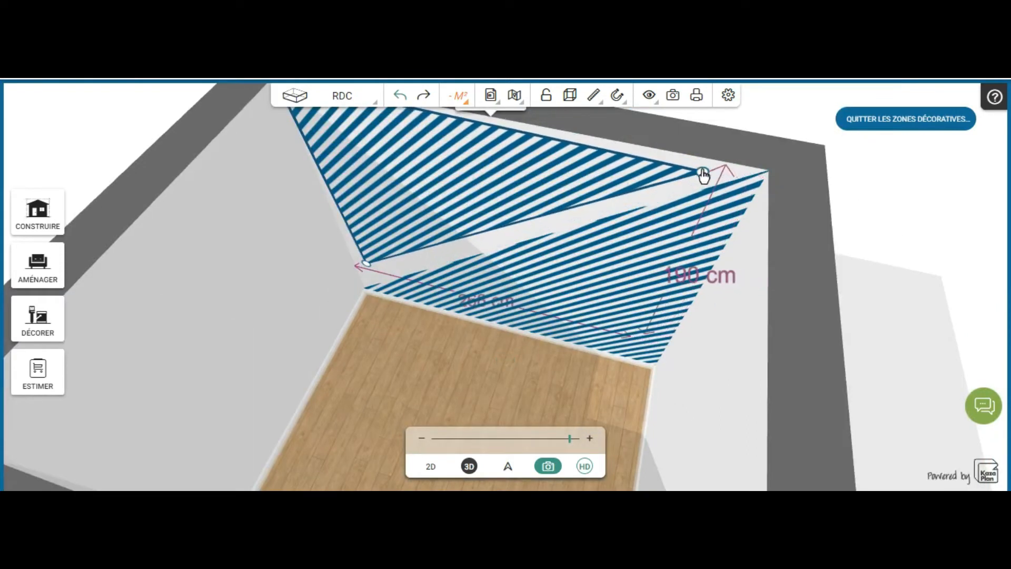
Extend the upper triangle to about 234 cm high and 283 cm wide, leaving a thin diagonal gap above the lower triangle
{"action": "left_click", "coordinate": [728, 192]}
{"action": "mouse_move", "coordinate": [767, 173]}
{"action": "left_mouse_down"}
{"action": "mouse_move", "coordinate": [747, 181]}
{"action": "mouse_move", "coordinate": [755, 190]}
{"action": "mouse_move", "coordinate": [765, 171]}
{"action": "left_mouse_up"}
{"action": "left_click_drag", "start_coordinate": [677, 169], "coordinate": [742, 167]}
{"action": "left_click_drag", "start_coordinate": [377, 384], "coordinate": [365, 330]}
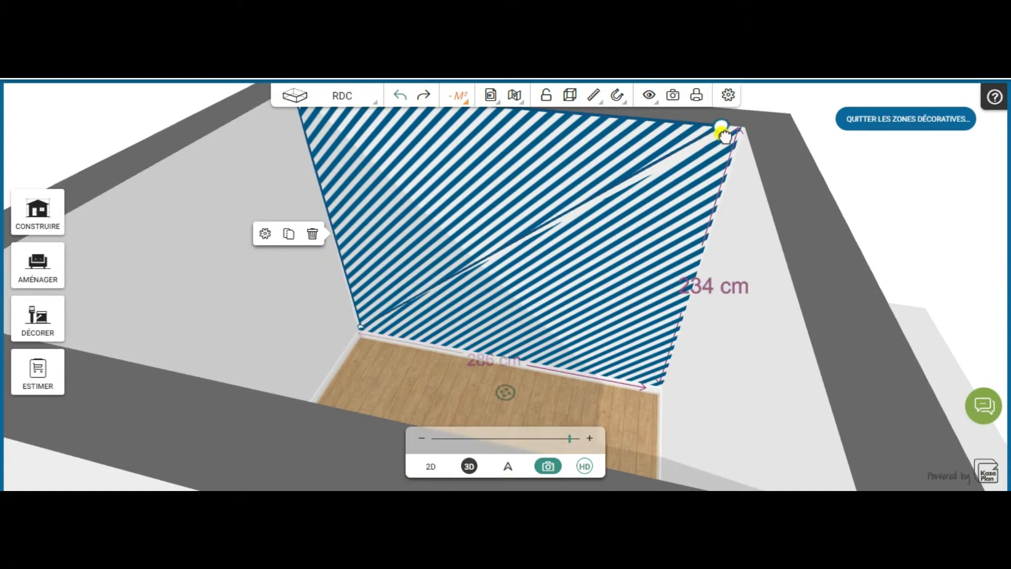
{"action": "mouse_move", "coordinate": [721, 128]}
{"action": "left_mouse_down"}
{"action": "mouse_move", "coordinate": [731, 128]}
{"action": "mouse_move", "coordinate": [715, 125]}
{"action": "left_mouse_up"}
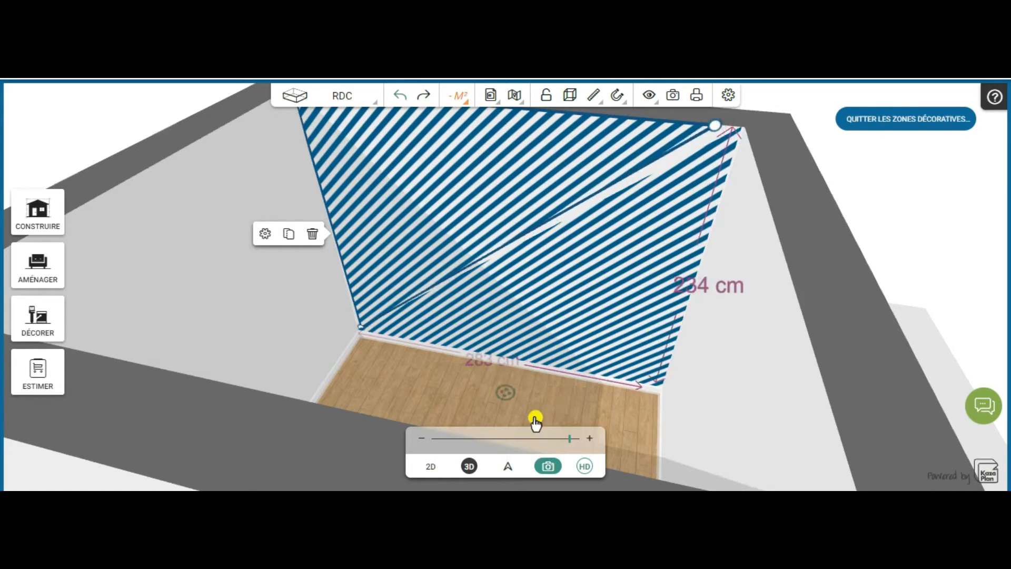
Pull the lower triangle's left corner in to about 291 cm wide and extend the upper triangle to about 290 cm wide
{"action": "left_click_drag", "start_coordinate": [509, 388], "coordinate": [541, 350]}
{"action": "left_click_drag", "start_coordinate": [767, 352], "coordinate": [735, 380]}
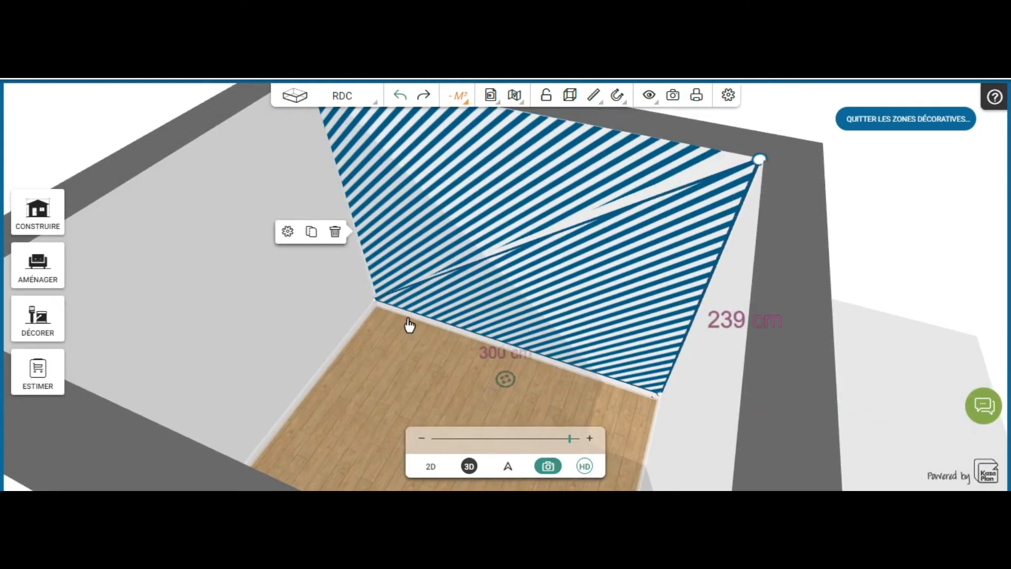
{"action": "mouse_move", "coordinate": [408, 320]}
{"action": "left_mouse_down"}
{"action": "mouse_move", "coordinate": [368, 318]}
{"action": "mouse_move", "coordinate": [378, 323]}
{"action": "left_mouse_up"}
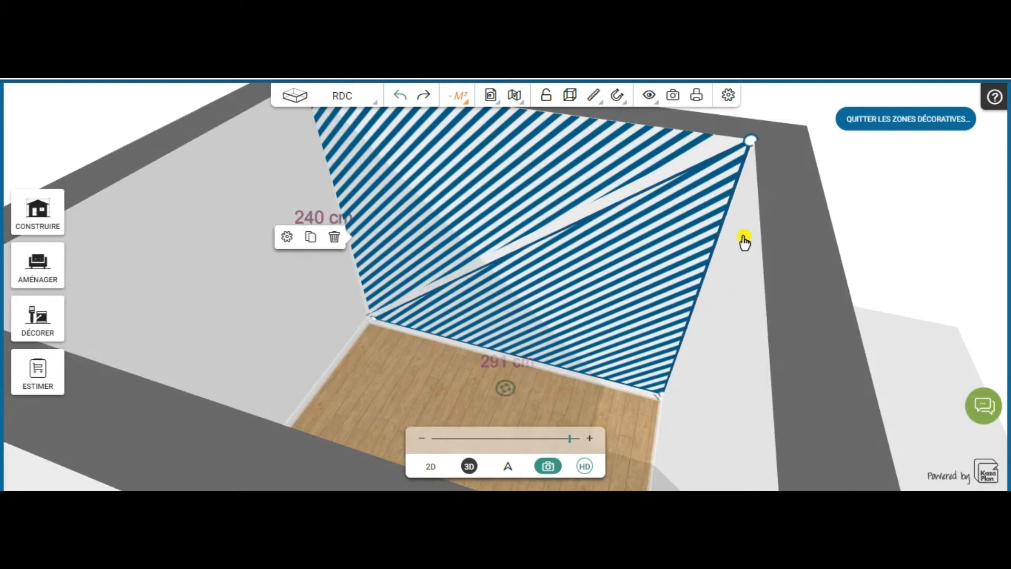
{"action": "left_click", "coordinate": [702, 138]}
{"action": "left_click_drag", "start_coordinate": [723, 136], "coordinate": [740, 139]}
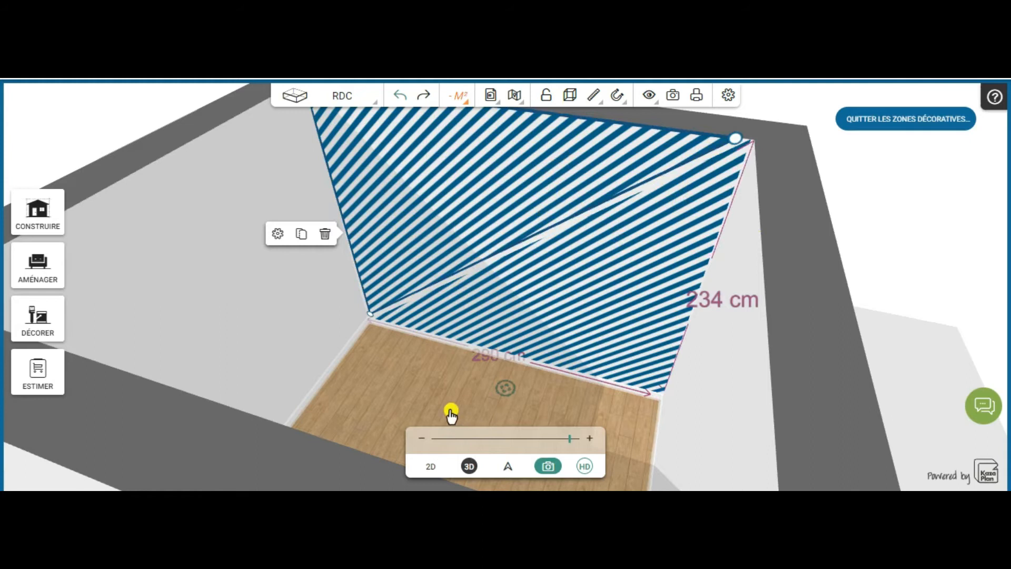
{"action": "mouse_move", "coordinate": [427, 407]}
{"action": "left_mouse_down"}
{"action": "mouse_move", "coordinate": [450, 393]}
{"action": "mouse_move", "coordinate": [424, 397]}
{"action": "mouse_move", "coordinate": [431, 417]}
{"action": "left_mouse_up"}
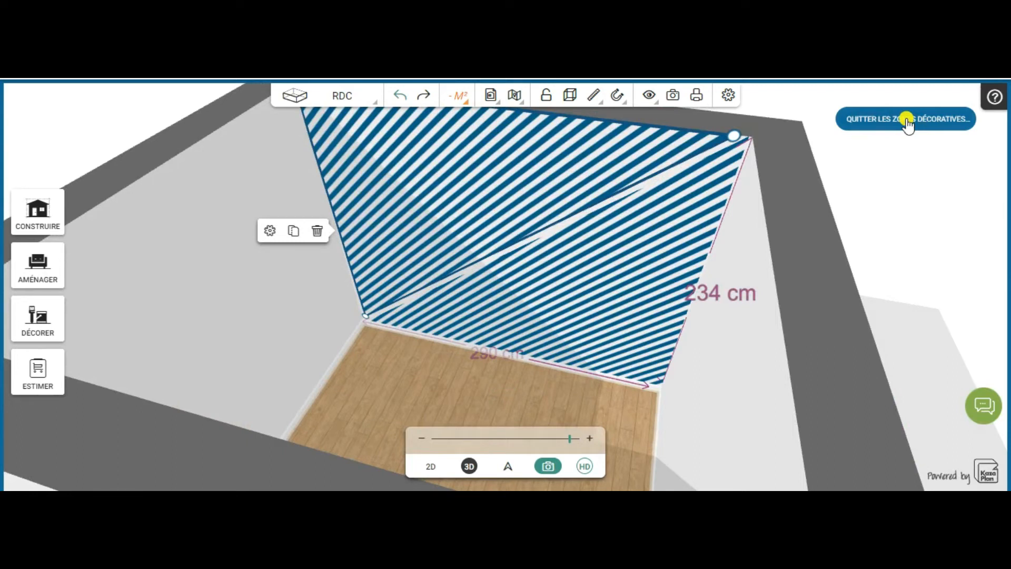
Exit the decorative zones, try black Peintures (Luxens) paint on the wall strip between the two triangles, and undo it
{"action": "left_click", "coordinate": [907, 122]}
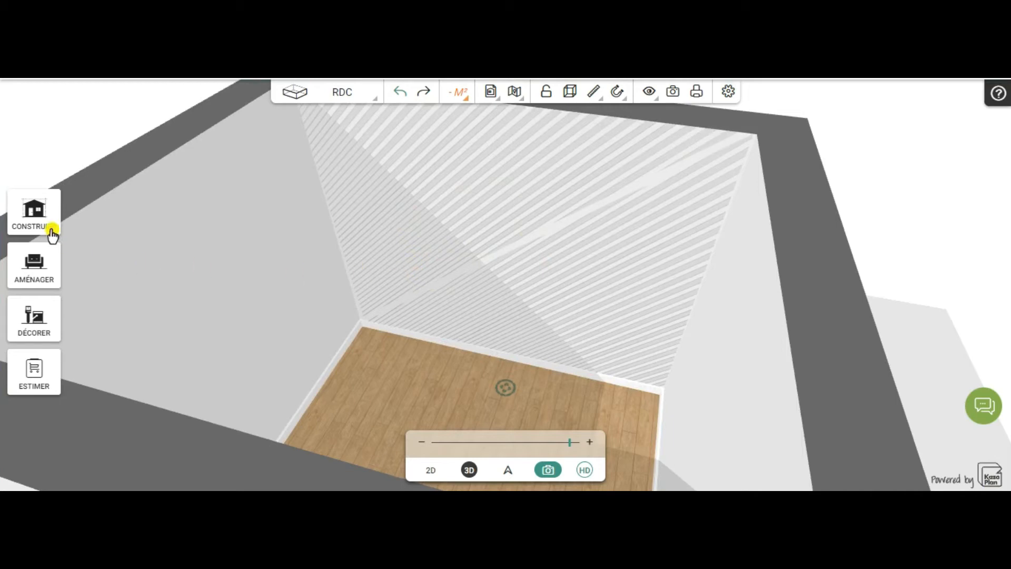
{"action": "left_click", "coordinate": [33, 327]}
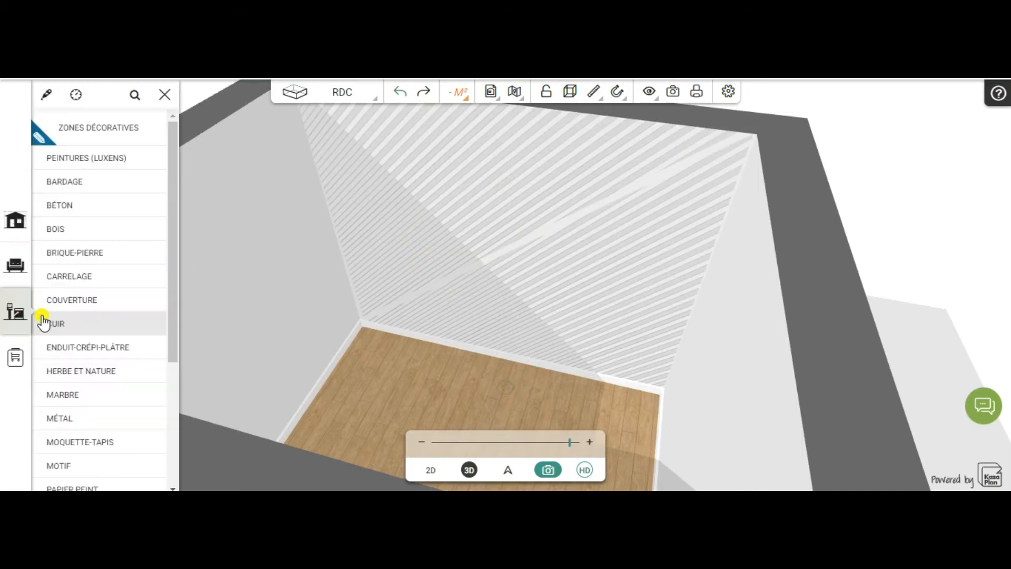
{"action": "left_click", "coordinate": [84, 141]}
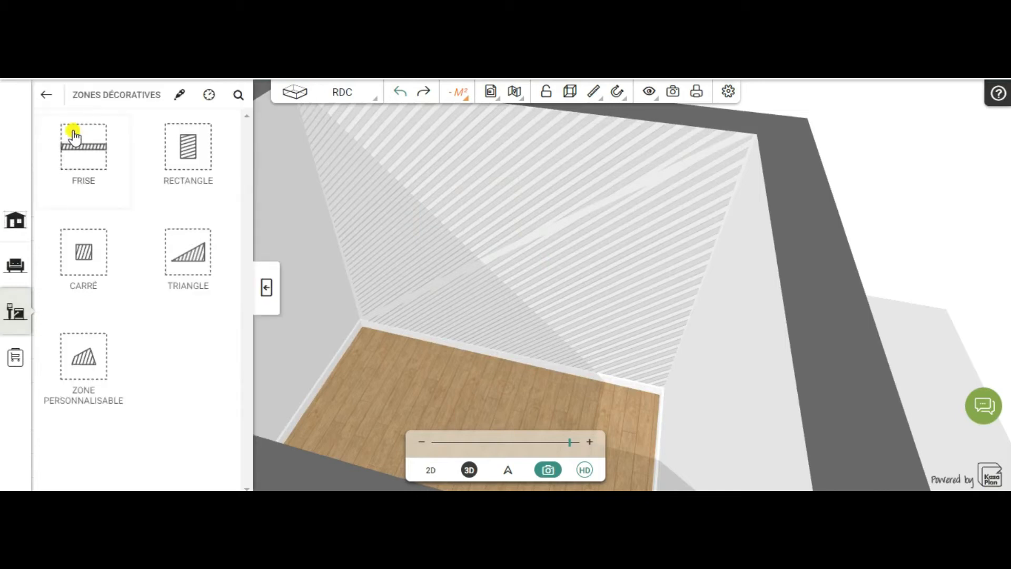
{"action": "left_click", "coordinate": [45, 98]}
{"action": "left_click", "coordinate": [80, 156]}
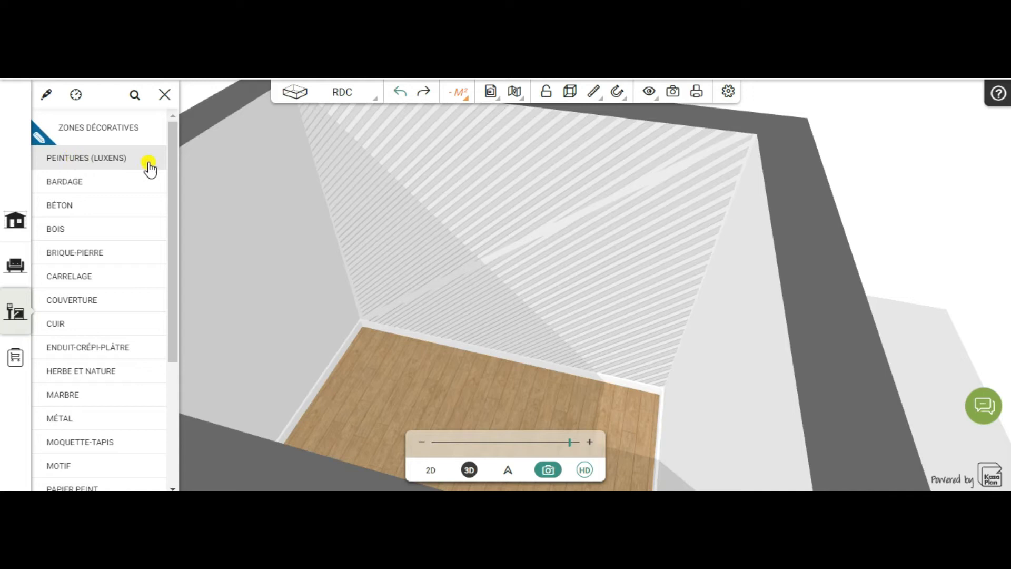
{"action": "left_click", "coordinate": [98, 162]}
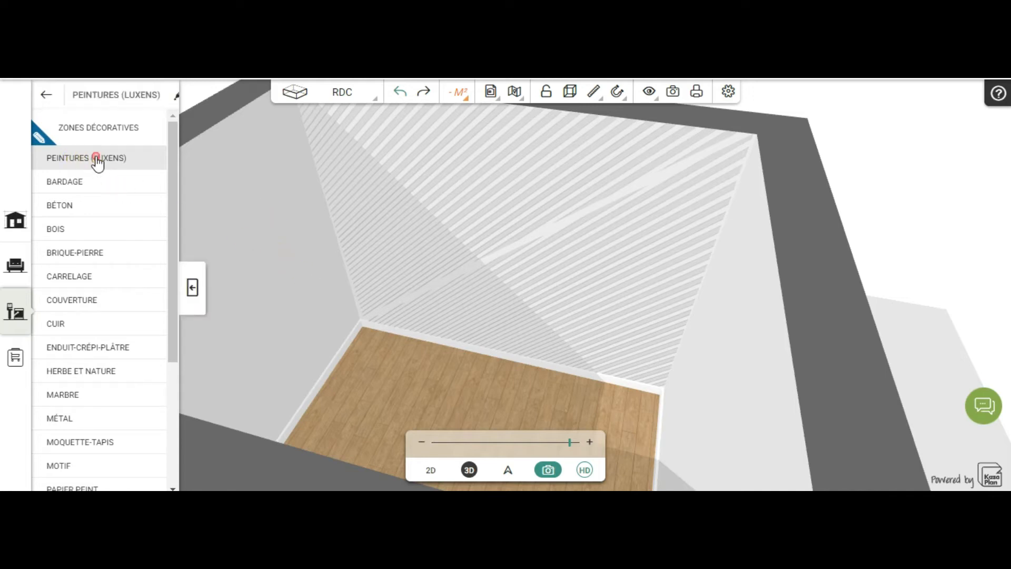
{"action": "left_click", "coordinate": [65, 158]}
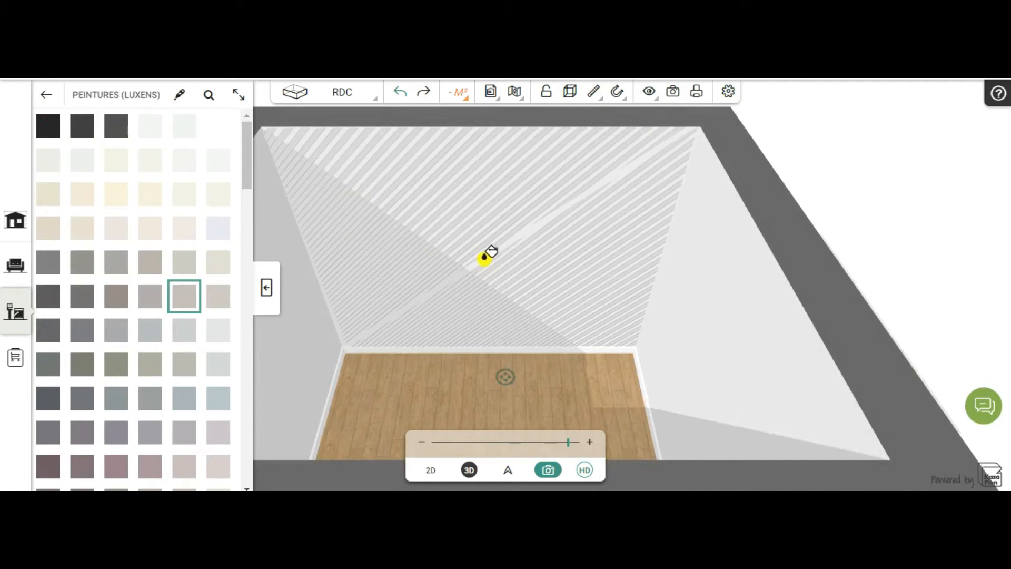
{"action": "left_click", "coordinate": [47, 125]}
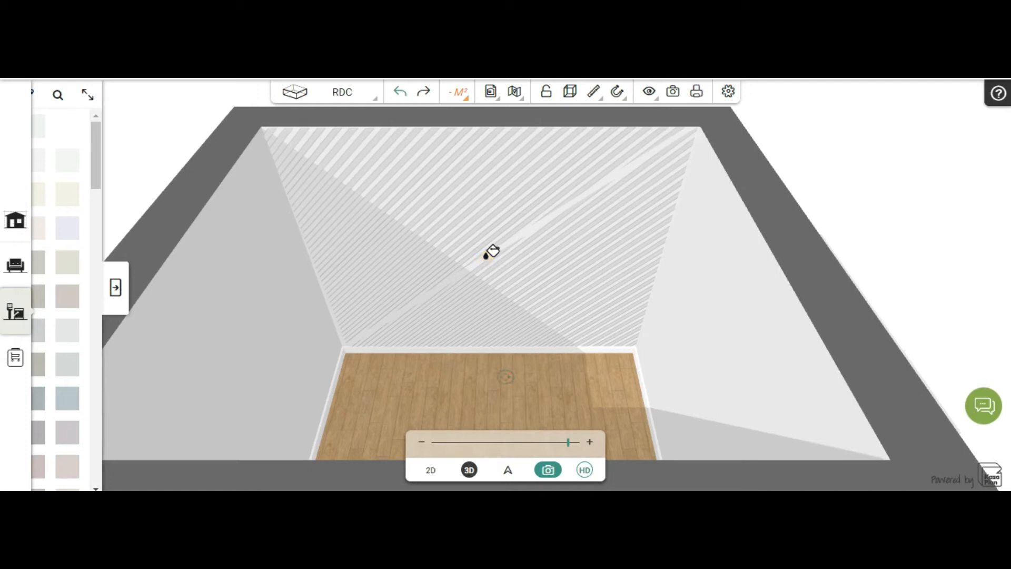
{"action": "left_click", "coordinate": [489, 254]}
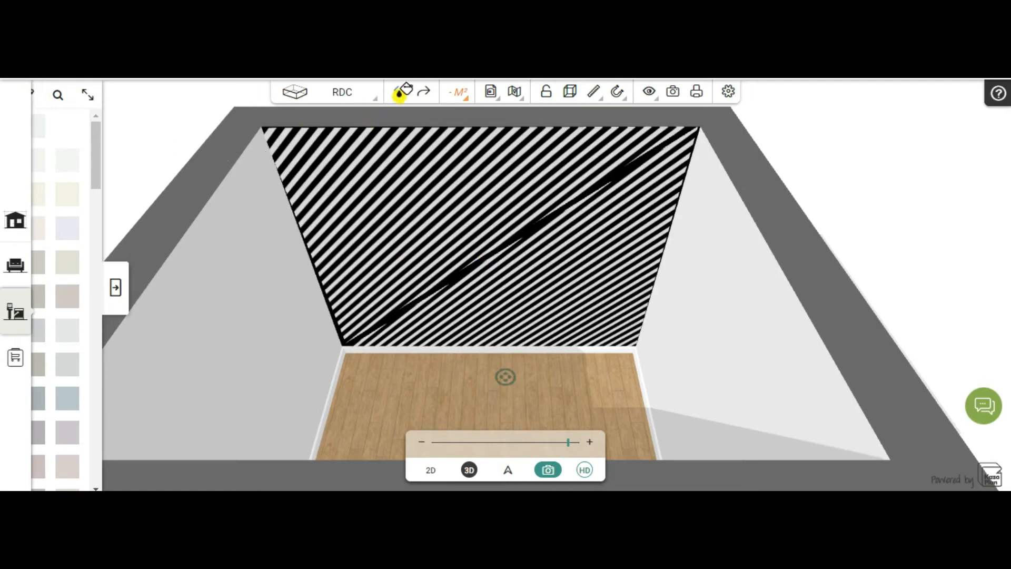
{"action": "left_click", "coordinate": [400, 94]}
{"action": "left_click", "coordinate": [459, 214]}
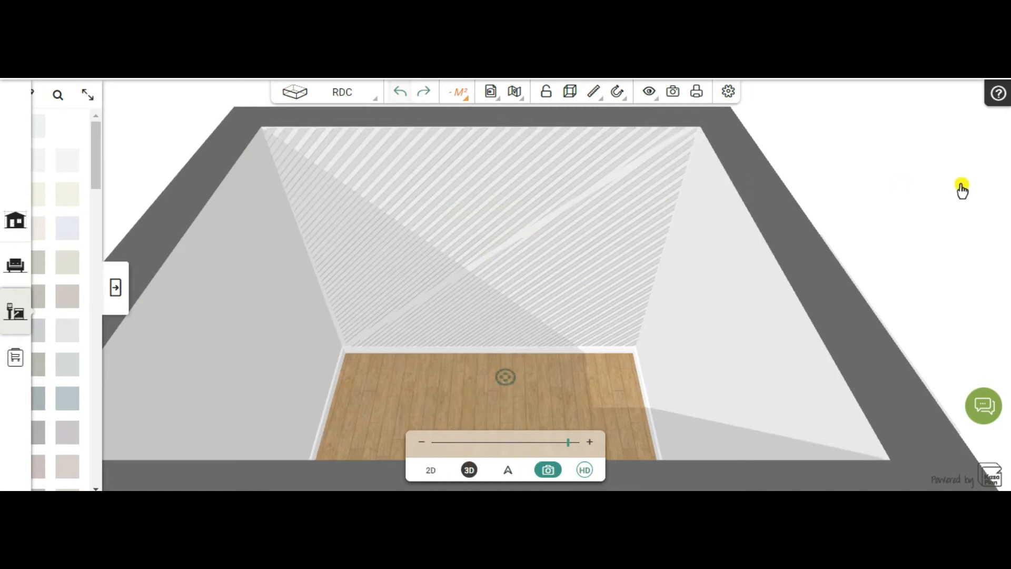
Reopen the back wall's decorative zones and widen the diagonal gap, narrowing the upper triangle to about 280 cm wide
{"action": "left_click_drag", "start_coordinate": [918, 198], "coordinate": [903, 214]}
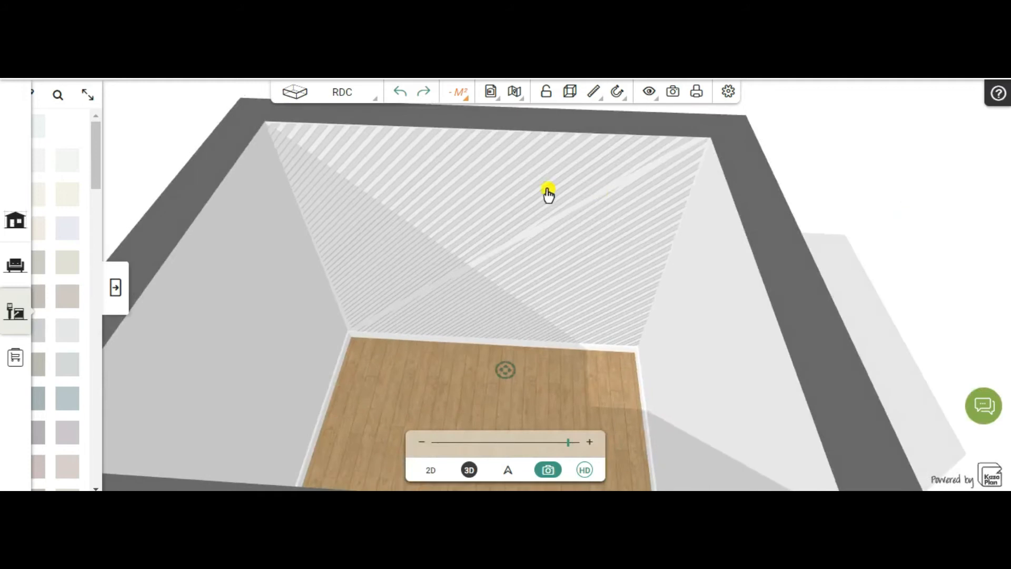
{"action": "left_click", "coordinate": [521, 181]}
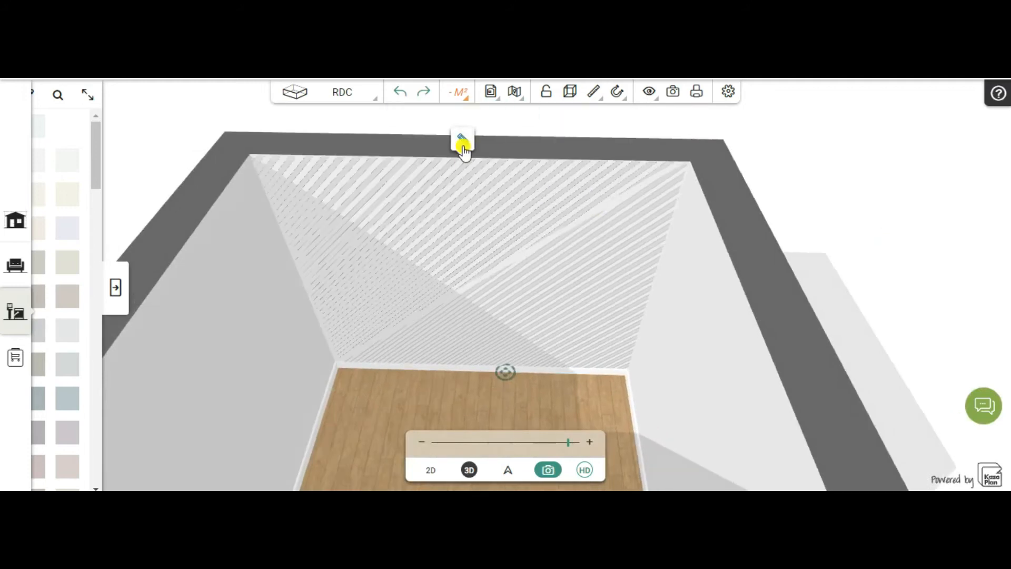
{"action": "left_click", "coordinate": [462, 141]}
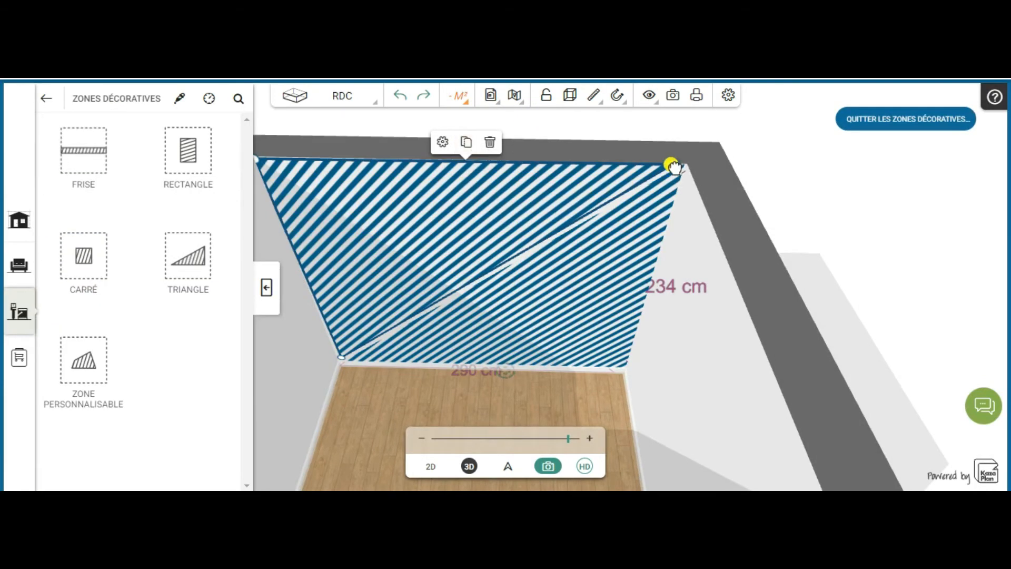
{"action": "left_click_drag", "start_coordinate": [671, 167], "coordinate": [658, 165]}
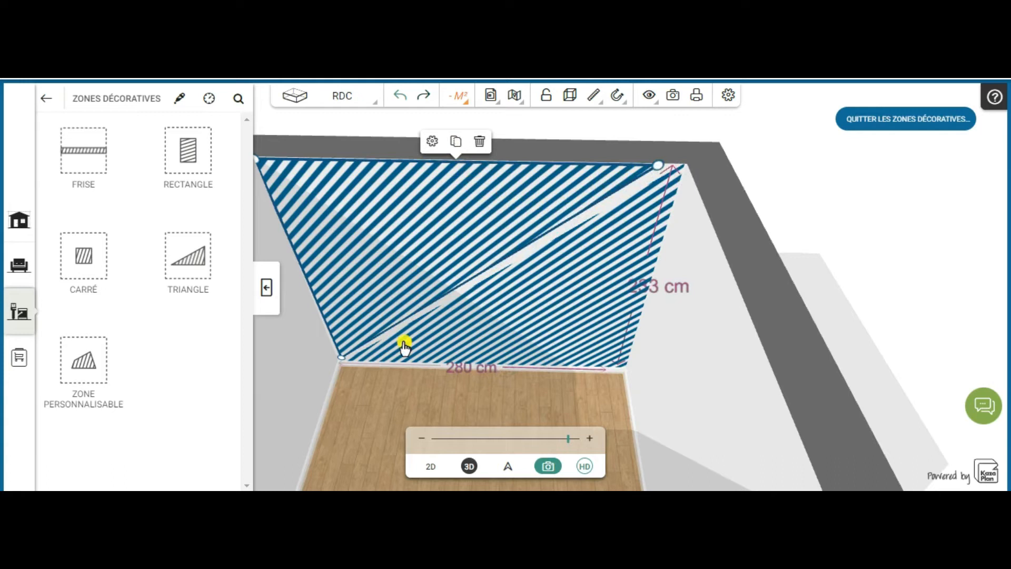
{"action": "left_click", "coordinate": [374, 361]}
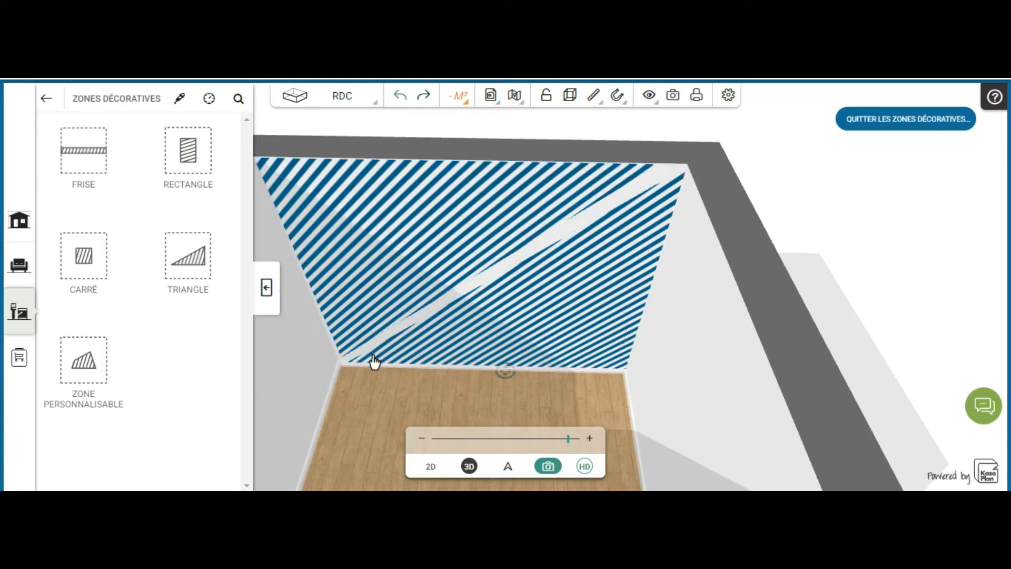
{"action": "left_click", "coordinate": [374, 361]}
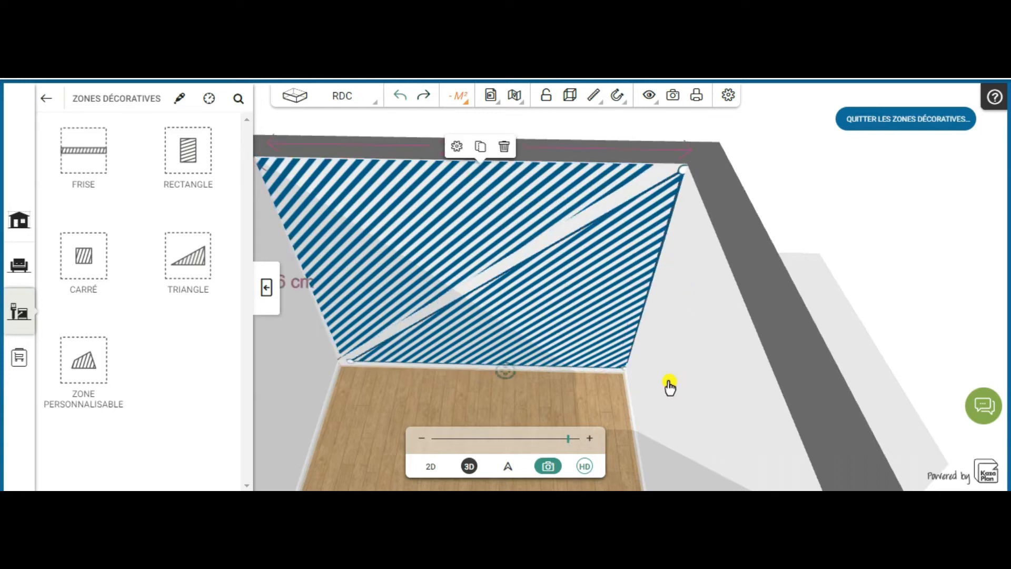
Paint the diagonal wall strip between the two triangular zones with the black Peintures (Luxens) colour
{"action": "left_click", "coordinate": [266, 287]}
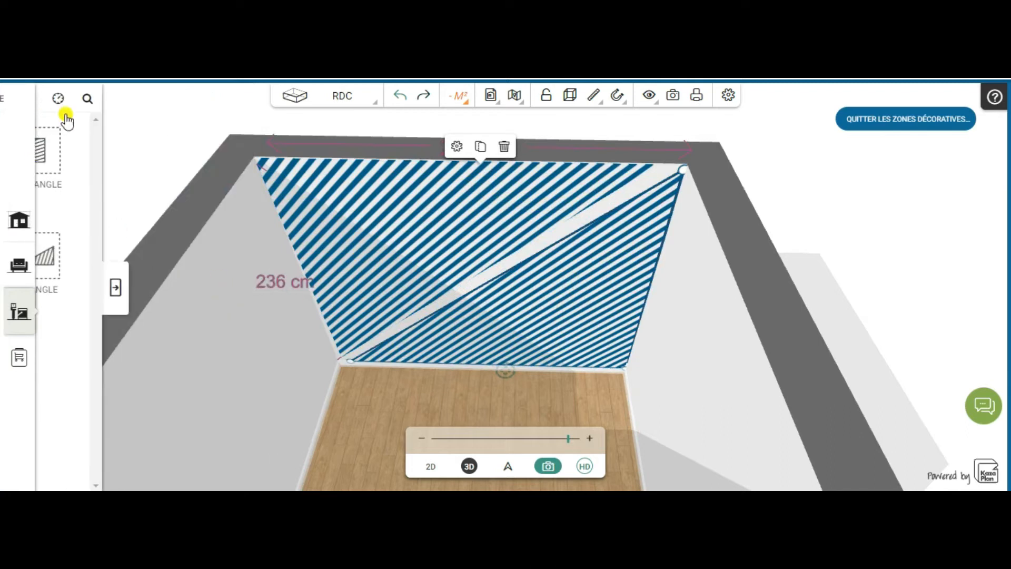
{"action": "left_click", "coordinate": [115, 287]}
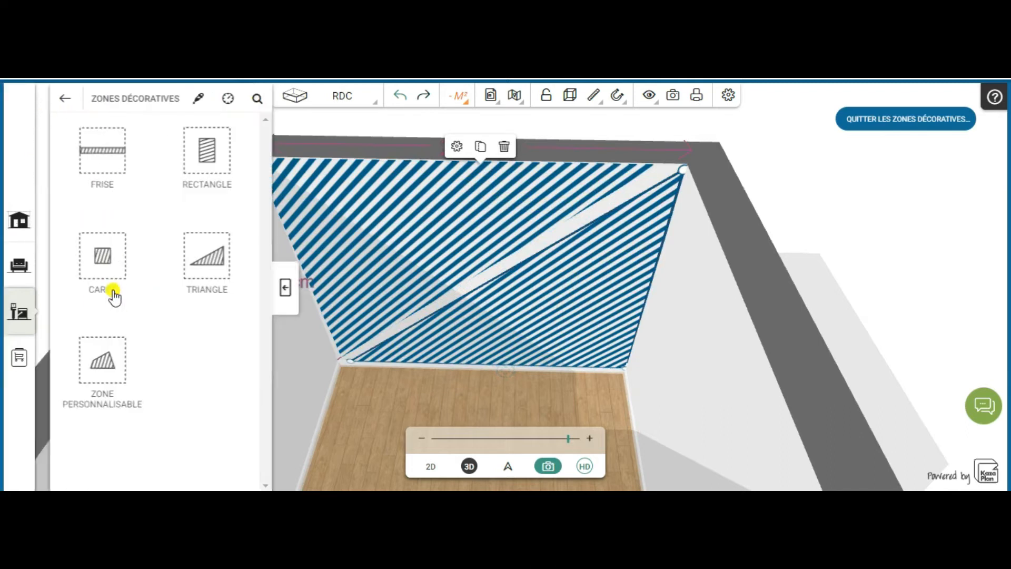
{"action": "left_click", "coordinate": [42, 96]}
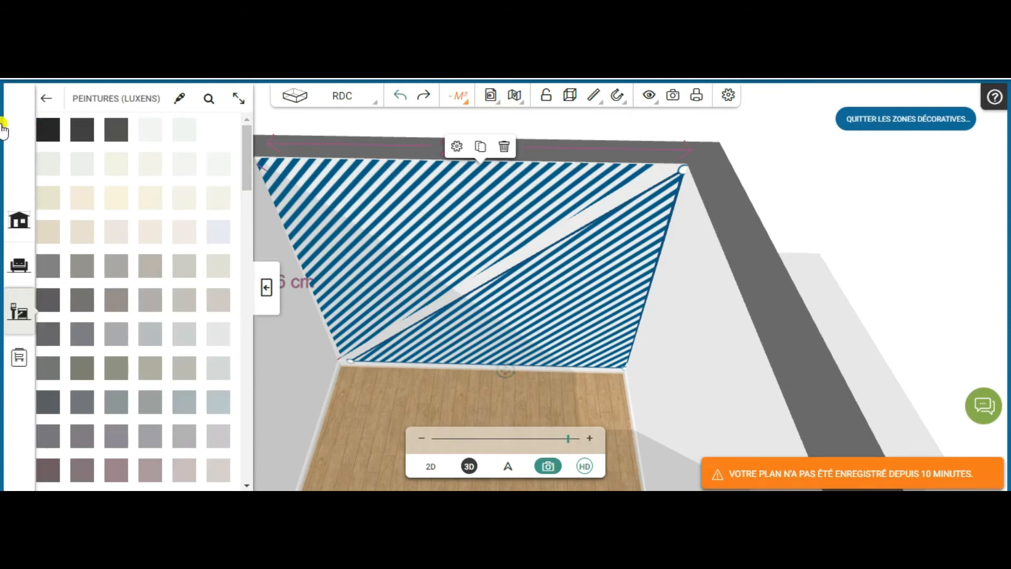
{"action": "left_click", "coordinate": [47, 132]}
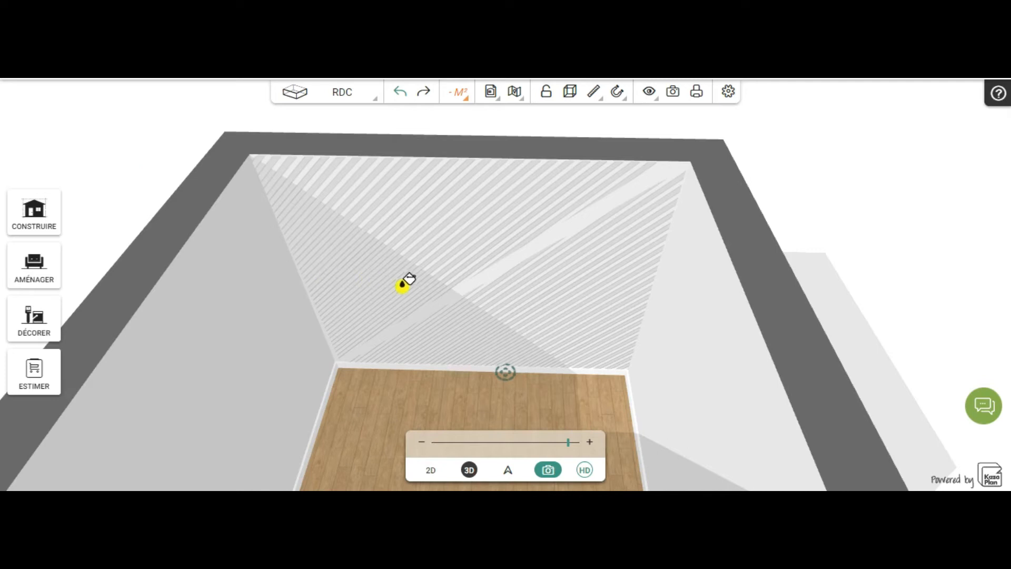
{"action": "left_click", "coordinate": [501, 267]}
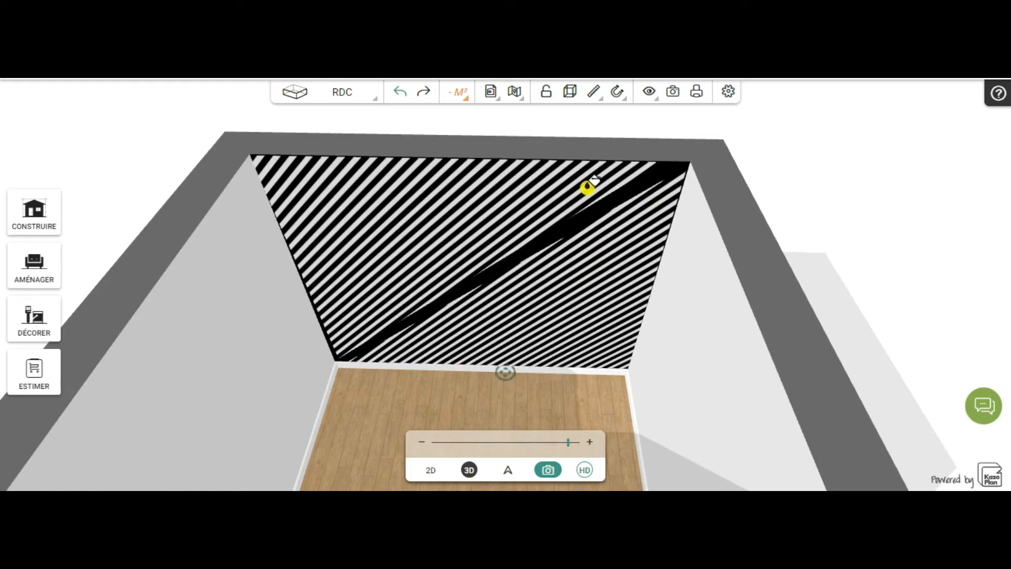
Paint the upper triangular zone on the back wall with a pale greyish-pink Peintures (Luxens) colour
{"action": "left_click", "coordinate": [41, 330]}
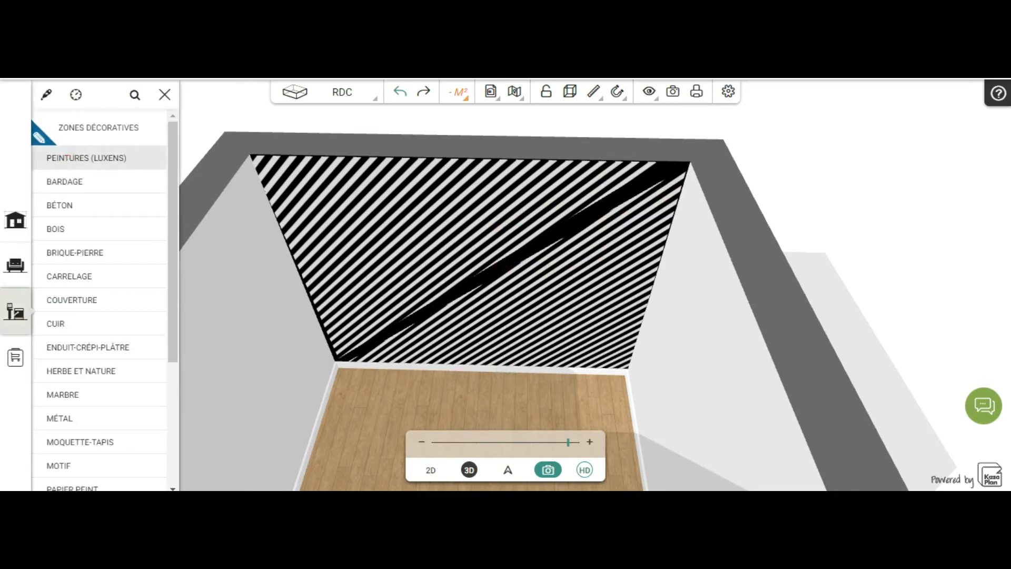
{"action": "left_click", "coordinate": [86, 158]}
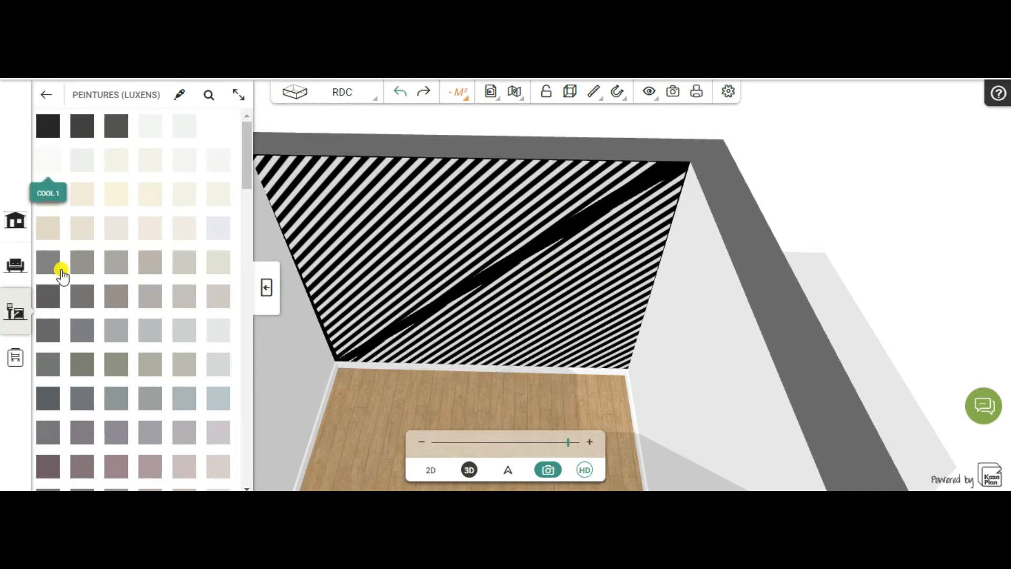
{"action": "left_click", "coordinate": [191, 474]}
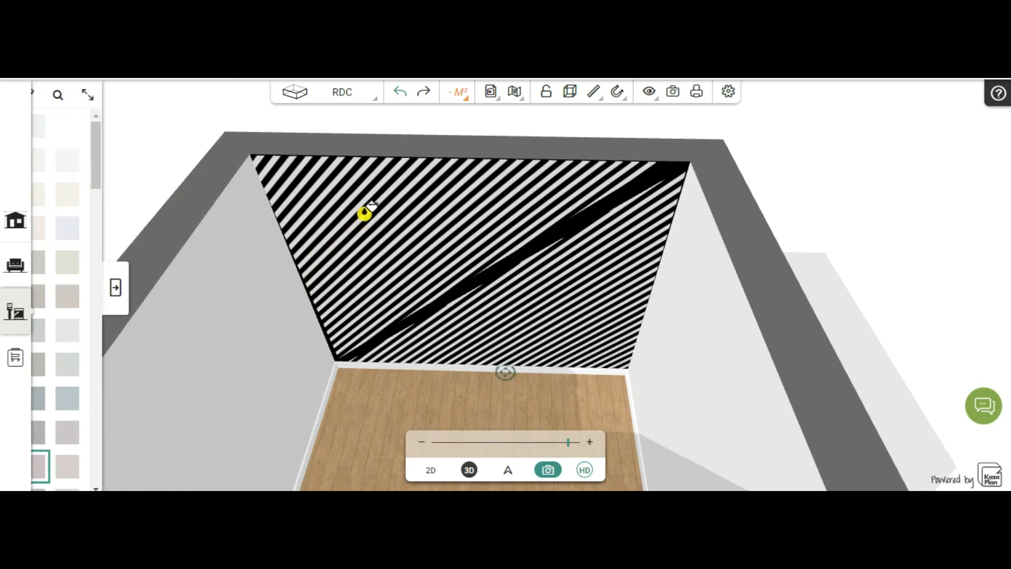
{"action": "left_click", "coordinate": [380, 216]}
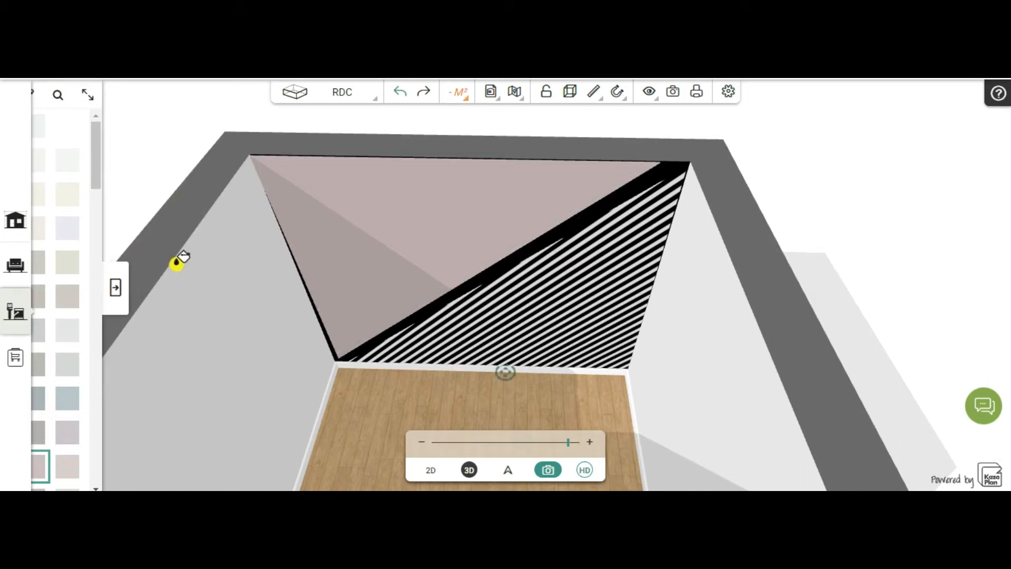
Paint the lower triangular zone with a bright red Peintures (Luxens) colour and leave the painting mode
{"action": "left_click", "coordinate": [115, 291]}
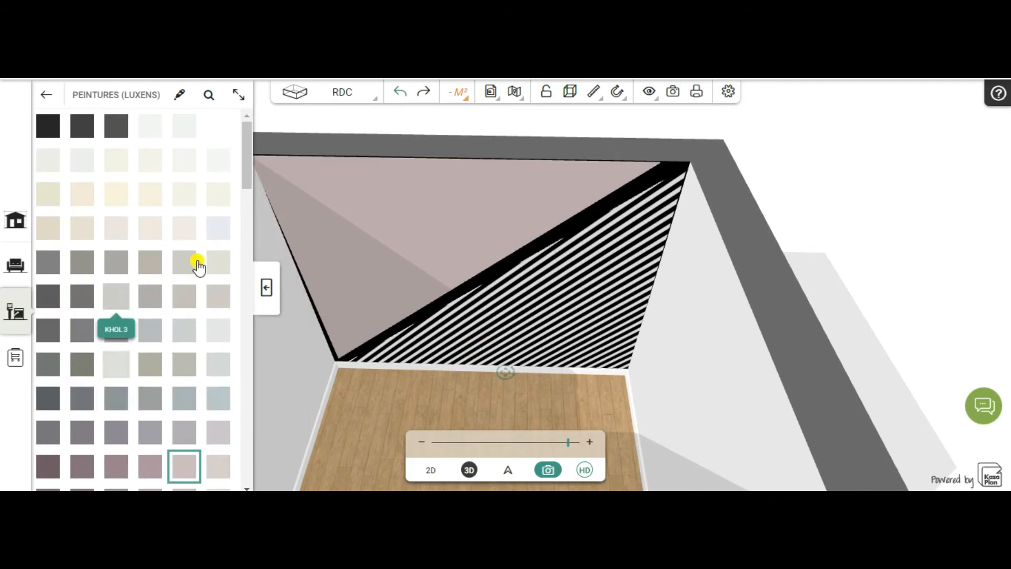
{"action": "left_click_drag", "start_coordinate": [245, 165], "coordinate": [246, 236]}
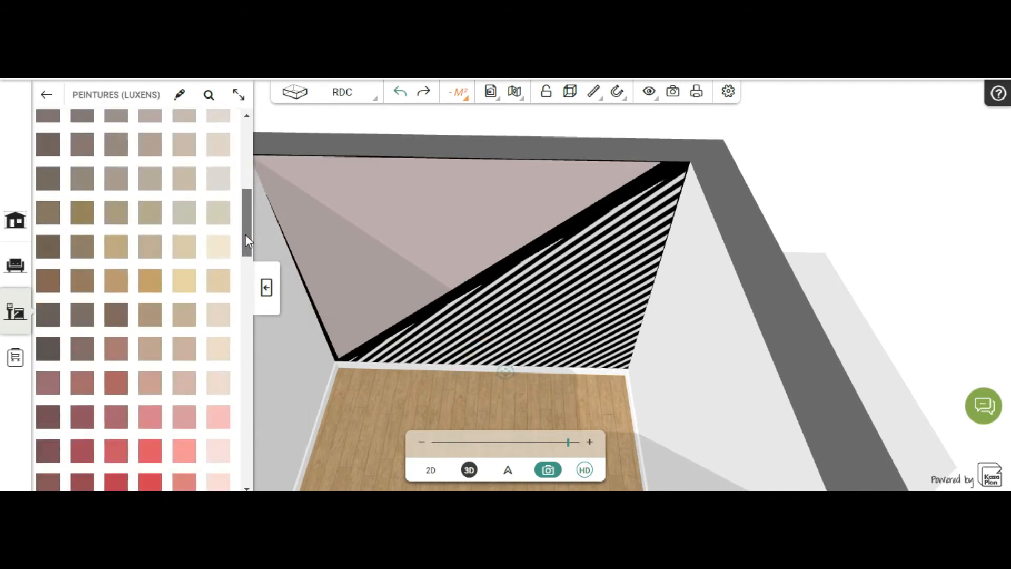
{"action": "left_click", "coordinate": [149, 449]}
{"action": "left_click", "coordinate": [593, 302]}
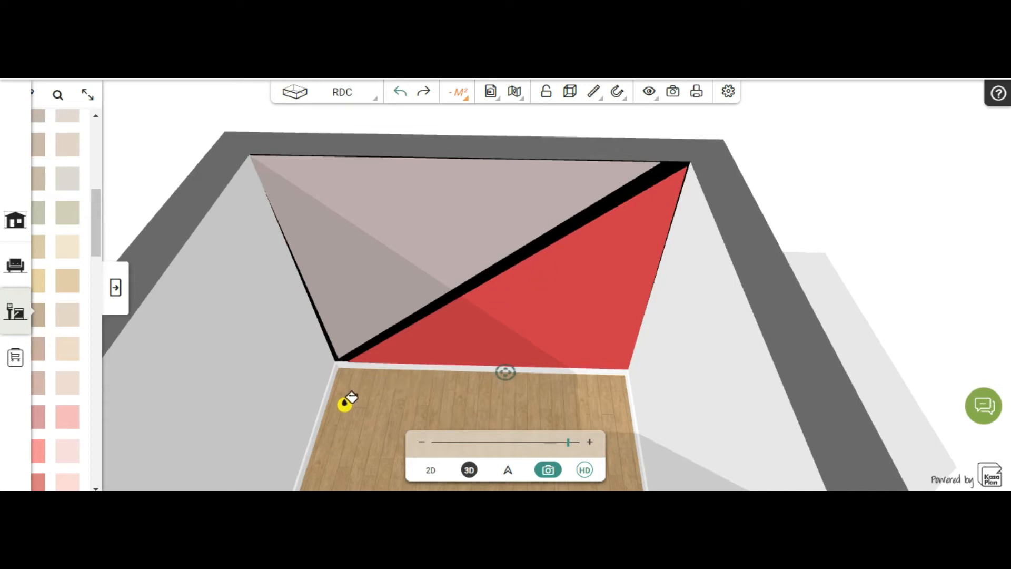
{"action": "left_click", "coordinate": [117, 289]}
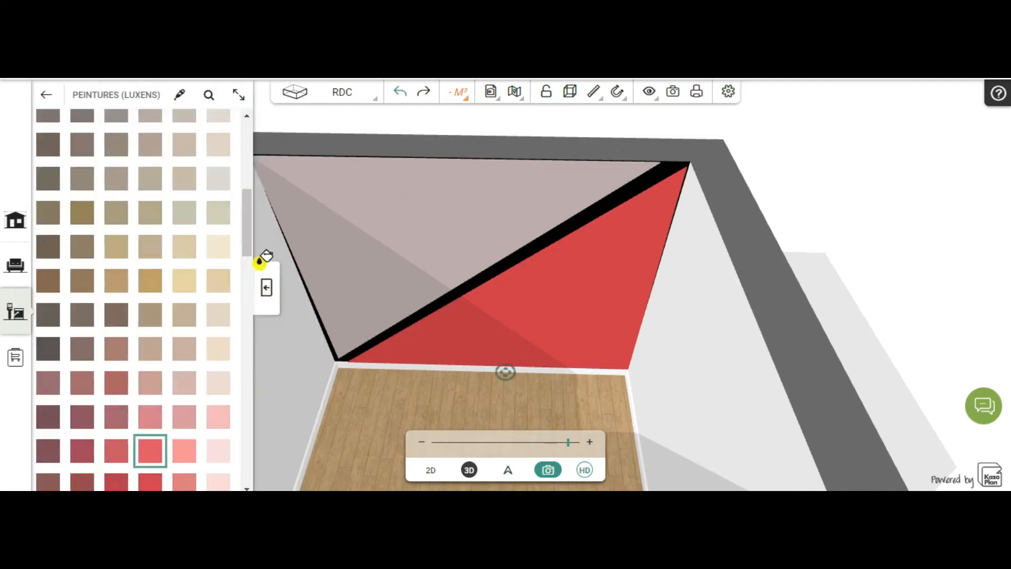
{"action": "left_click", "coordinate": [265, 290]}
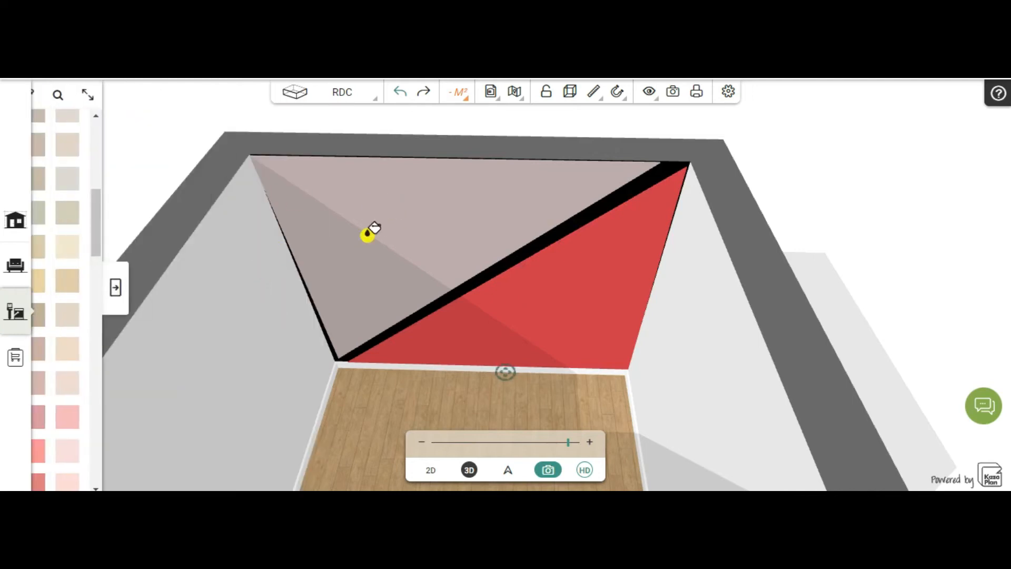
{"action": "left_click", "coordinate": [168, 125]}
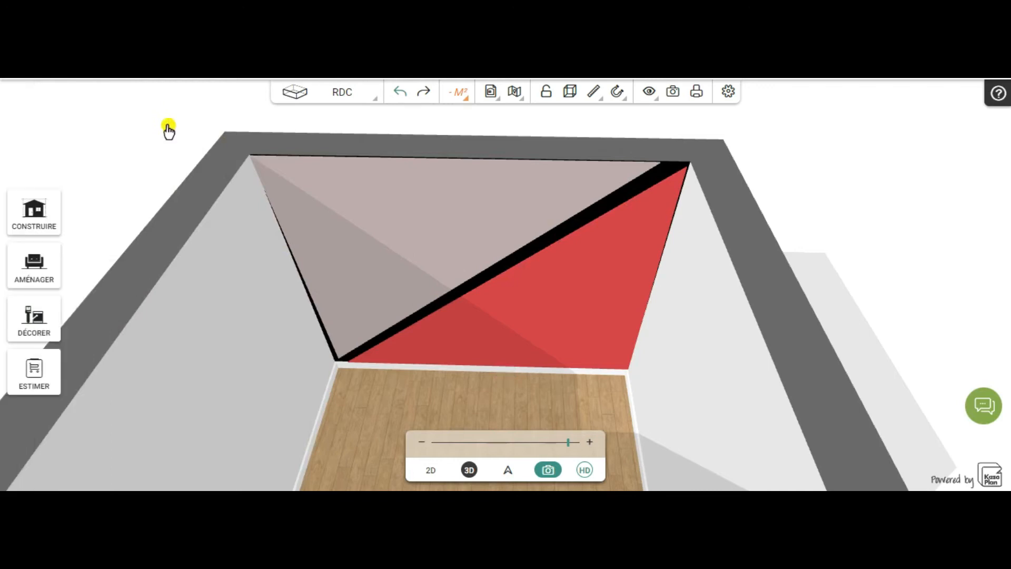
Reopen the back wall's decorative zones and extend the pink triangle's upper right corner to make it about 296 cm wide
{"action": "left_click", "coordinate": [345, 226]}
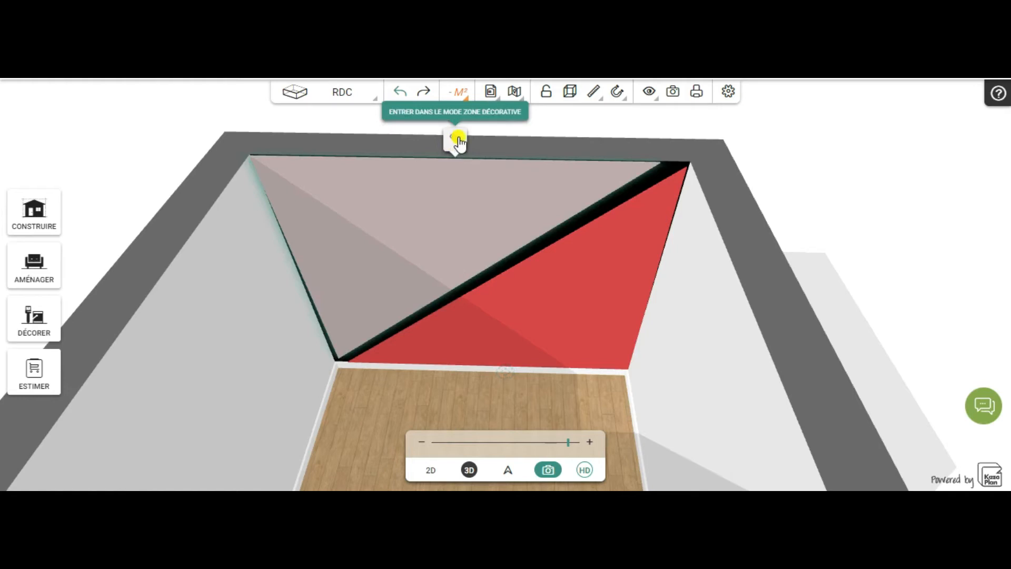
{"action": "left_click", "coordinate": [458, 140]}
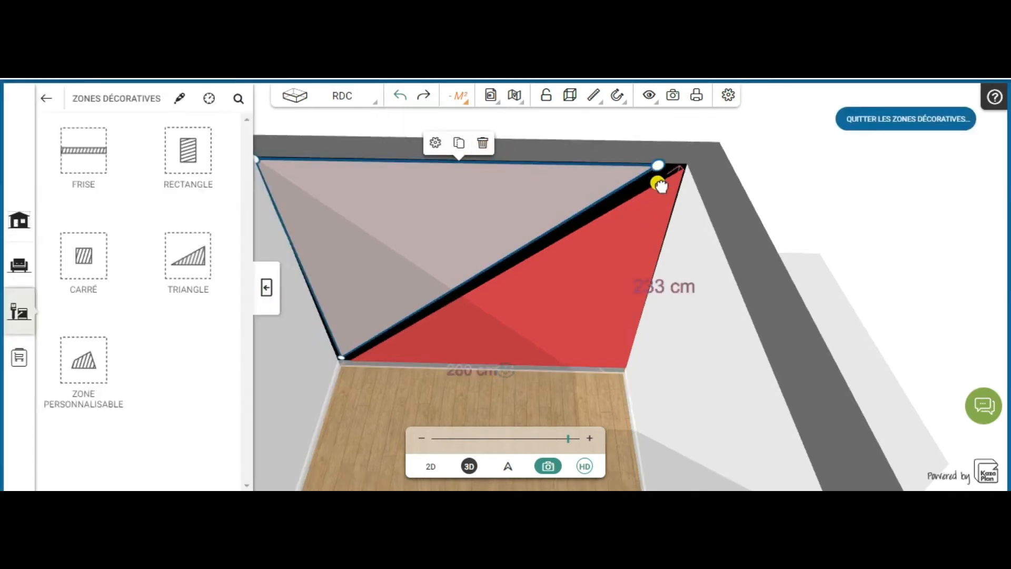
{"action": "scroll", "coordinate": [647, 186], "scroll_direction": "up", "scroll_amount": 1}
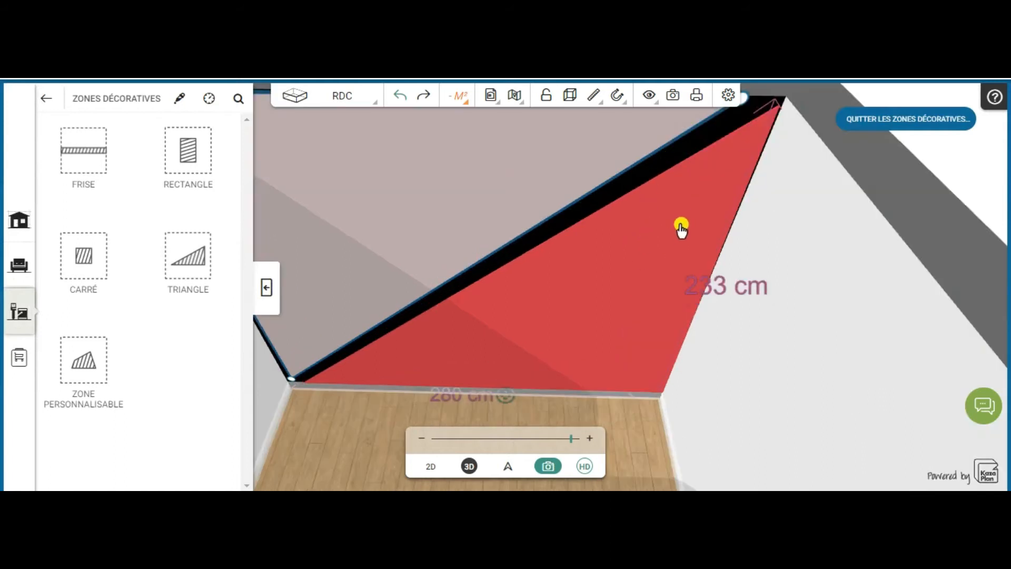
{"action": "left_click_drag", "start_coordinate": [786, 344], "coordinate": [765, 396]}
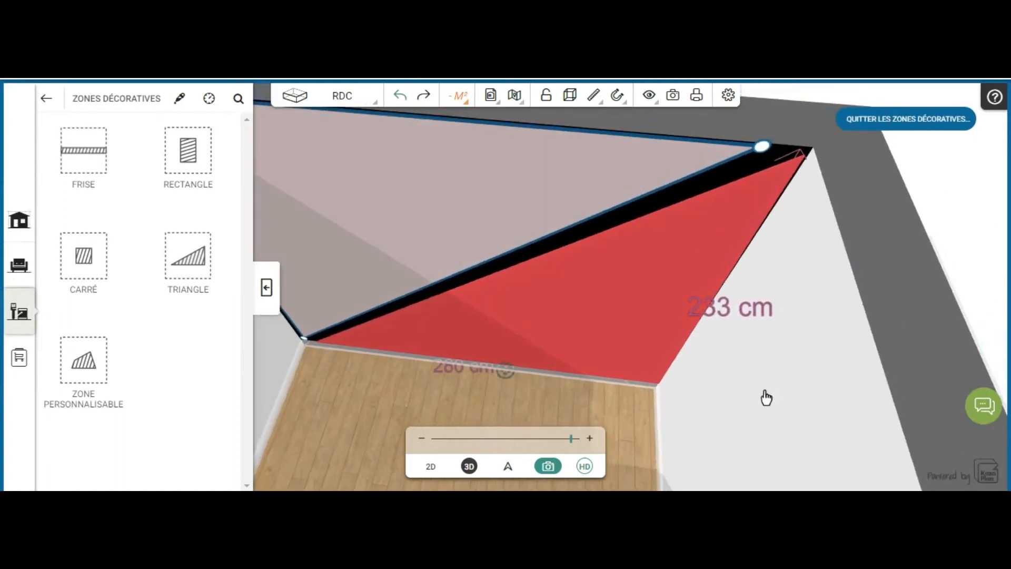
{"action": "left_click_drag", "start_coordinate": [762, 148], "coordinate": [810, 149]}
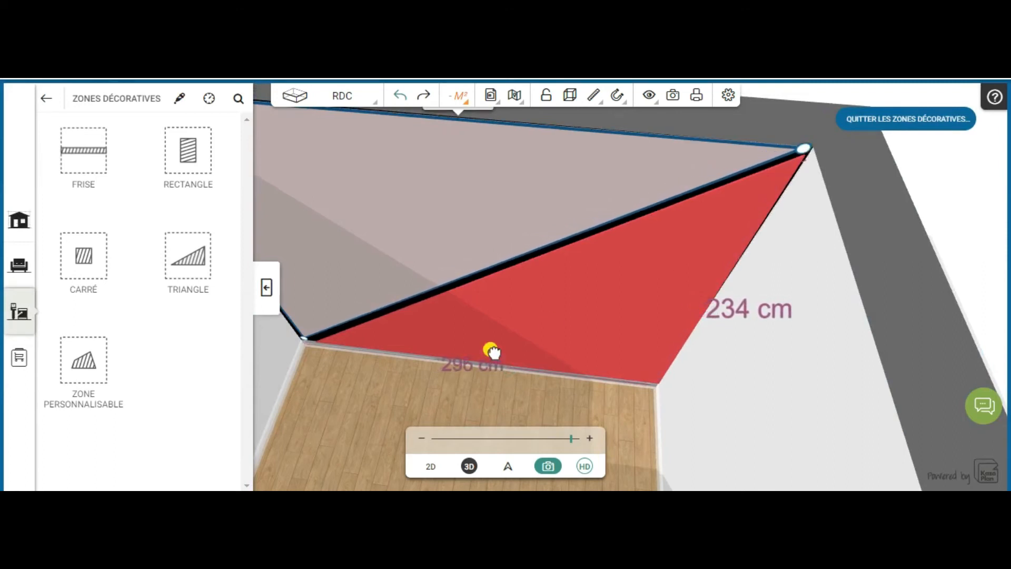
Pull the pink triangle's lower corner into the wall's bottom left corner, making the zone about 240 cm high
{"action": "right_click_drag", "start_coordinate": [369, 402], "coordinate": [384, 334]}
{"action": "left_click", "coordinate": [266, 287]}
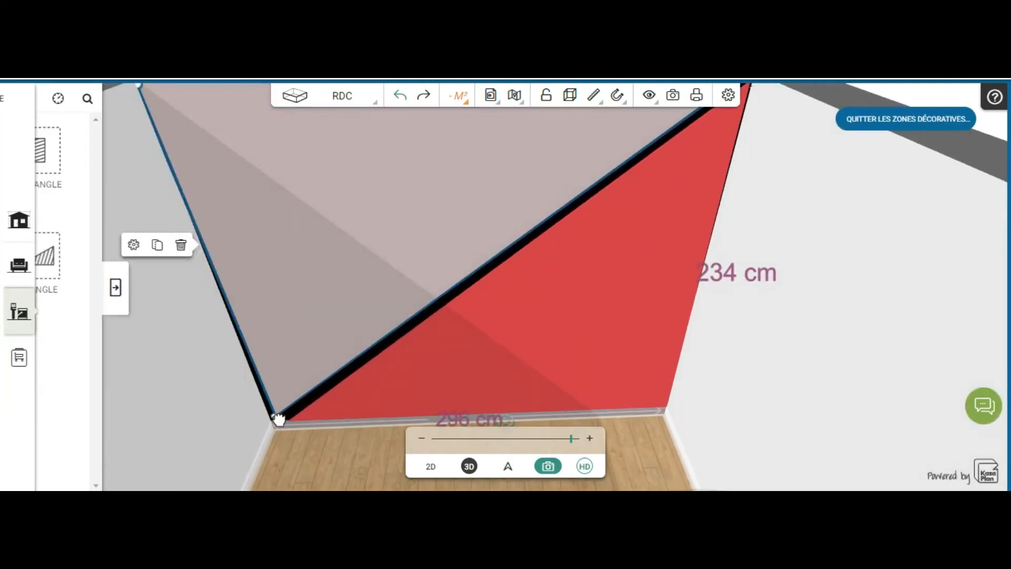
{"action": "left_click_drag", "start_coordinate": [271, 420], "coordinate": [271, 428]}
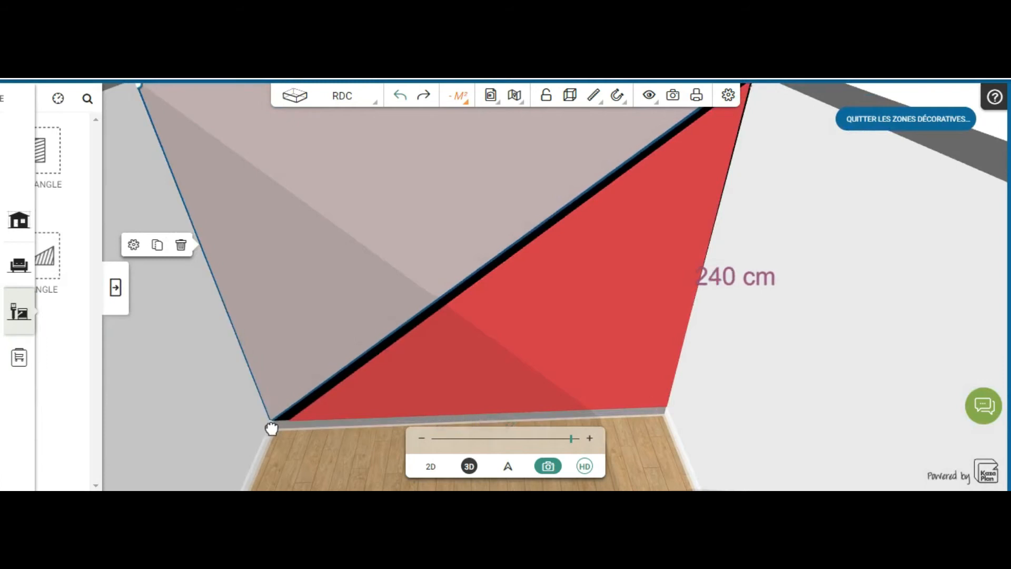
Extend the red triangle's left corner towards the wall corner and raise its top corner to about 239 cm high, then deselect it
{"action": "left_click", "coordinate": [296, 419]}
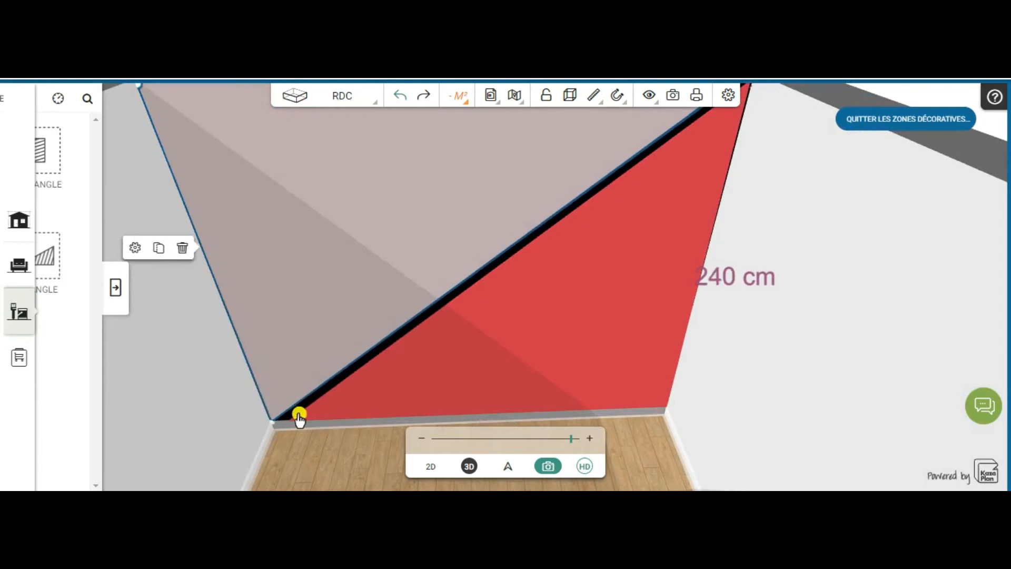
{"action": "left_click_drag", "start_coordinate": [294, 423], "coordinate": [286, 424]}
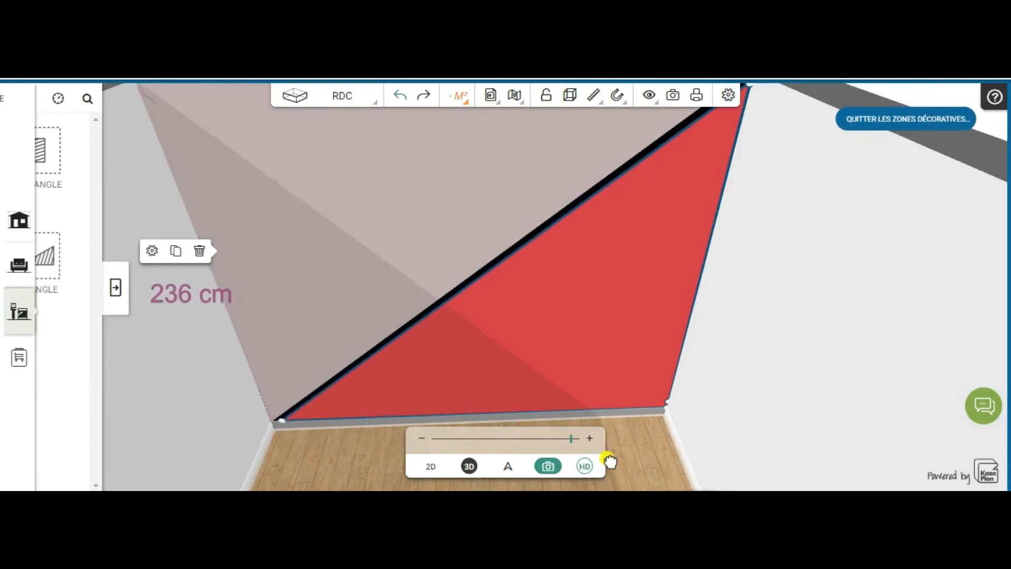
{"action": "left_click_drag", "start_coordinate": [652, 444], "coordinate": [653, 447]}
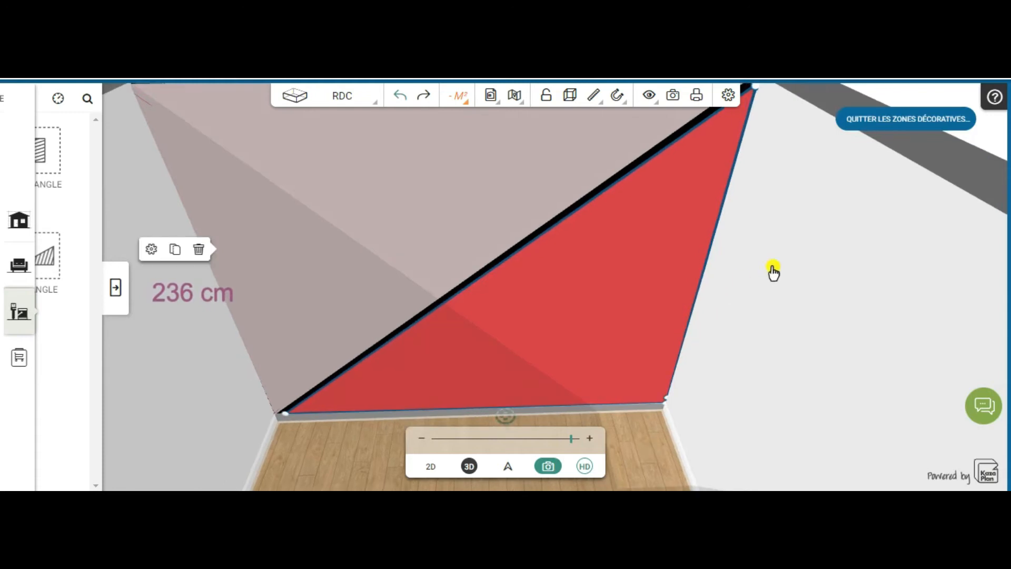
{"action": "left_click_drag", "start_coordinate": [765, 243], "coordinate": [743, 231]}
{"action": "scroll", "coordinate": [742, 231], "scroll_direction": "down", "scroll_amount": 2}
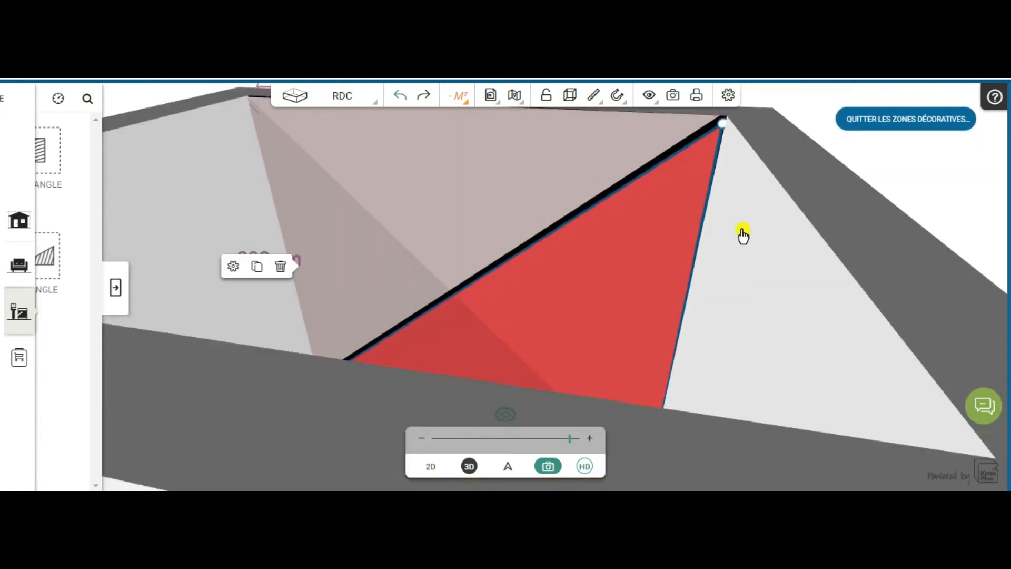
{"action": "left_click_drag", "start_coordinate": [724, 125], "coordinate": [727, 122]}
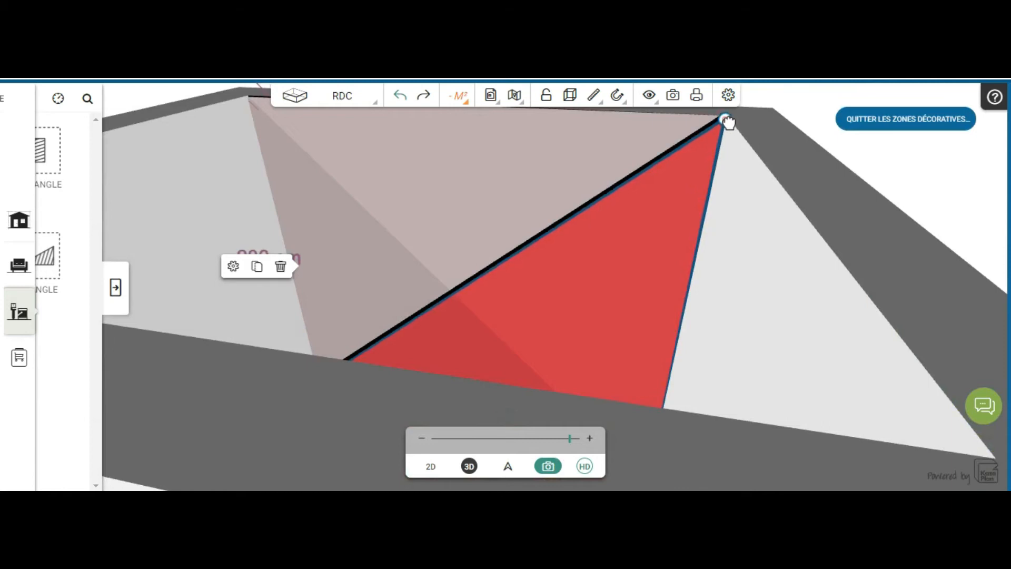
{"action": "left_click_drag", "start_coordinate": [758, 349], "coordinate": [757, 368]}
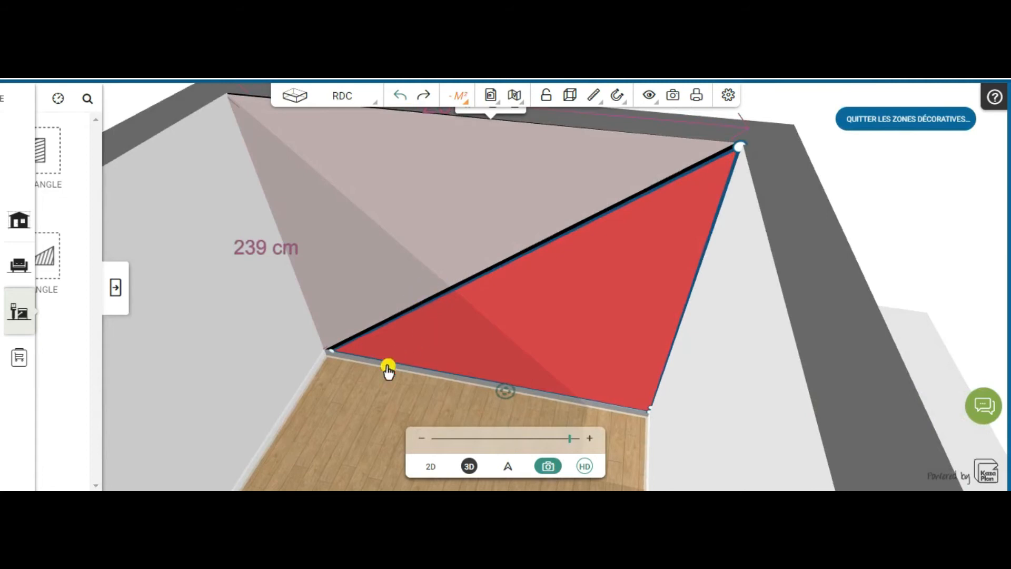
{"action": "left_click", "coordinate": [428, 404]}
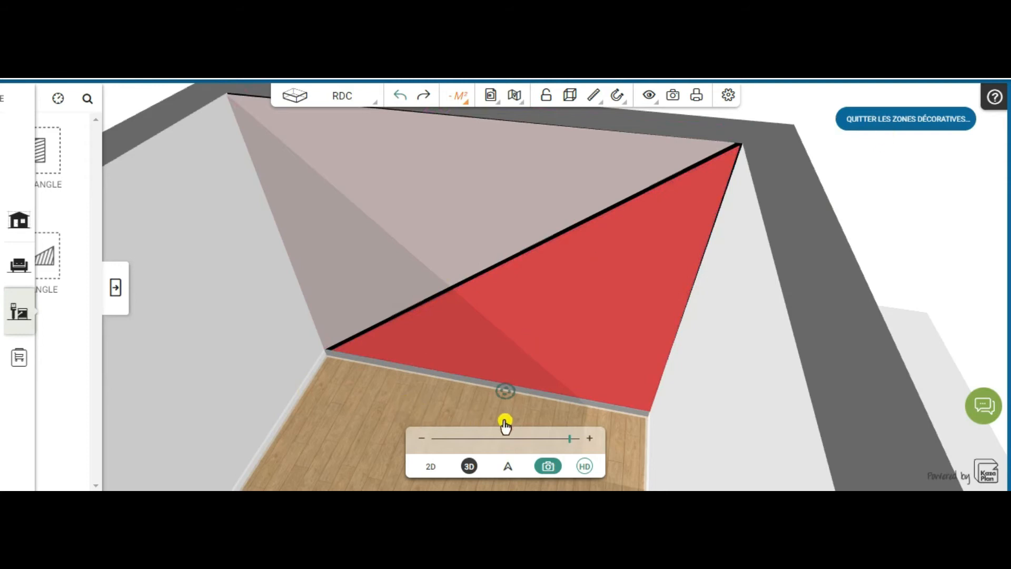
Place a customisable decorative zone (Zone personnalisable) on the plain wall adjoining the painted triangles and select it
{"action": "left_click_drag", "start_coordinate": [574, 478], "coordinate": [387, 537]}
{"action": "scroll", "coordinate": [336, 318], "scroll_direction": "up", "scroll_amount": 2}
{"action": "left_click_drag", "start_coordinate": [340, 292], "coordinate": [401, 349]}
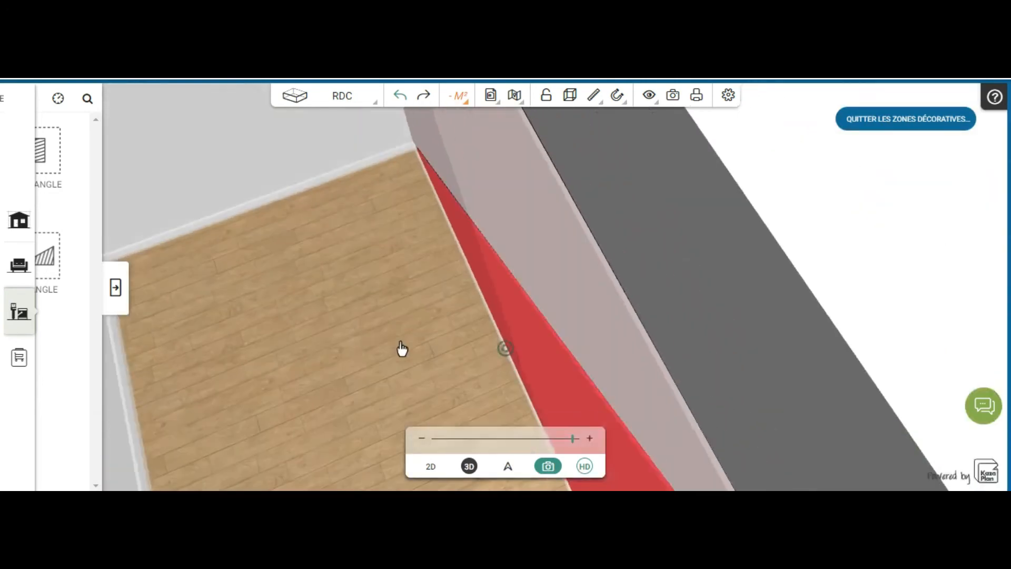
{"action": "scroll", "coordinate": [379, 316], "scroll_direction": "down", "scroll_amount": 2}
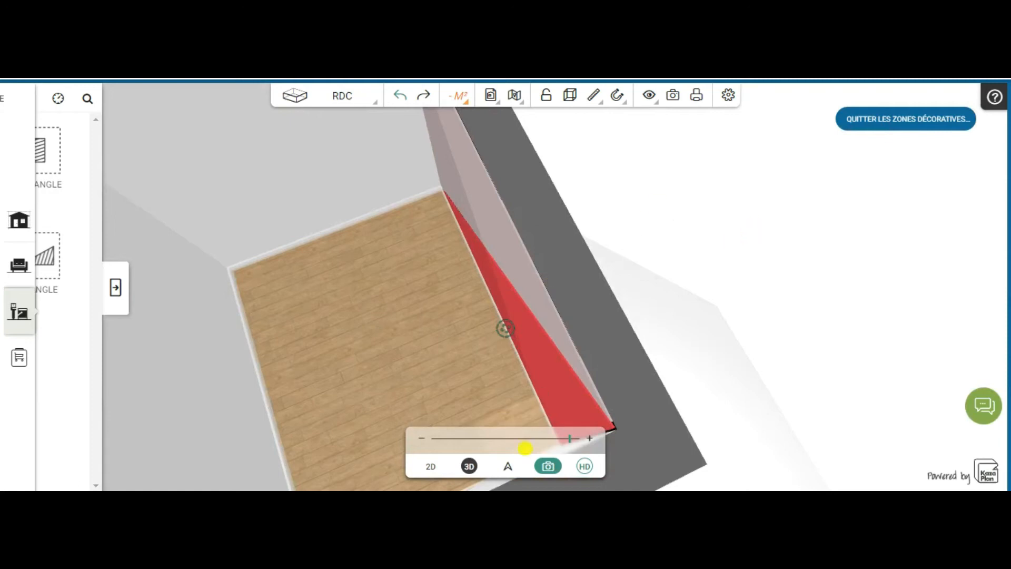
{"action": "left_click", "coordinate": [379, 326]}
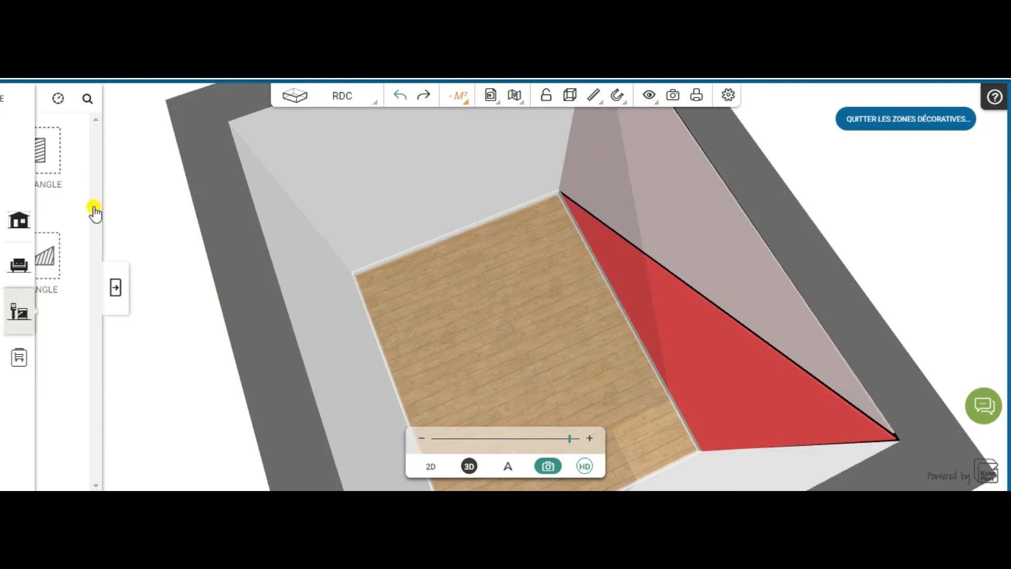
{"action": "left_click_drag", "start_coordinate": [575, 379], "coordinate": [475, 312]}
{"action": "scroll", "coordinate": [477, 313], "scroll_direction": "down", "scroll_amount": 1}
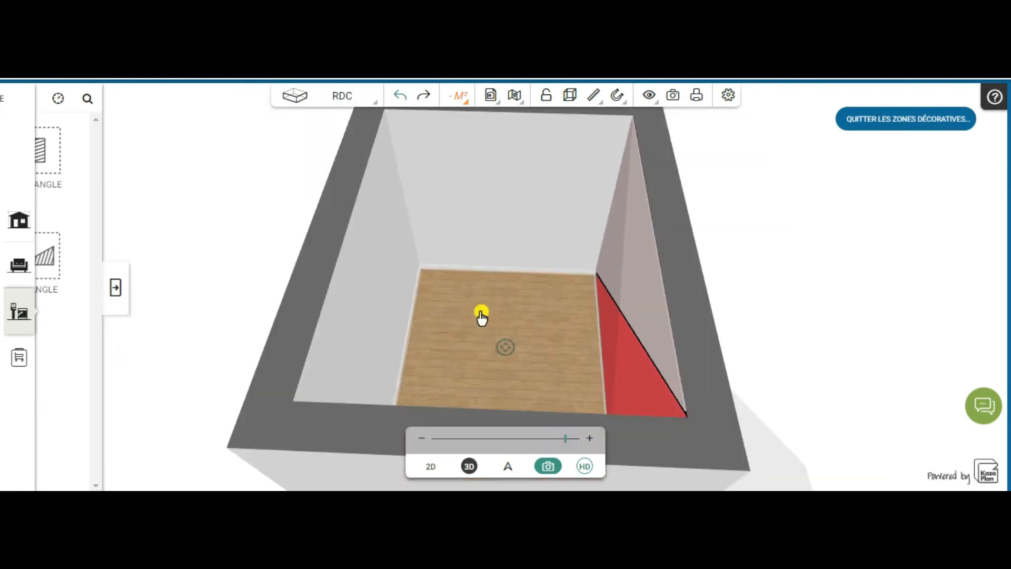
{"action": "left_click_drag", "start_coordinate": [545, 339], "coordinate": [570, 318]}
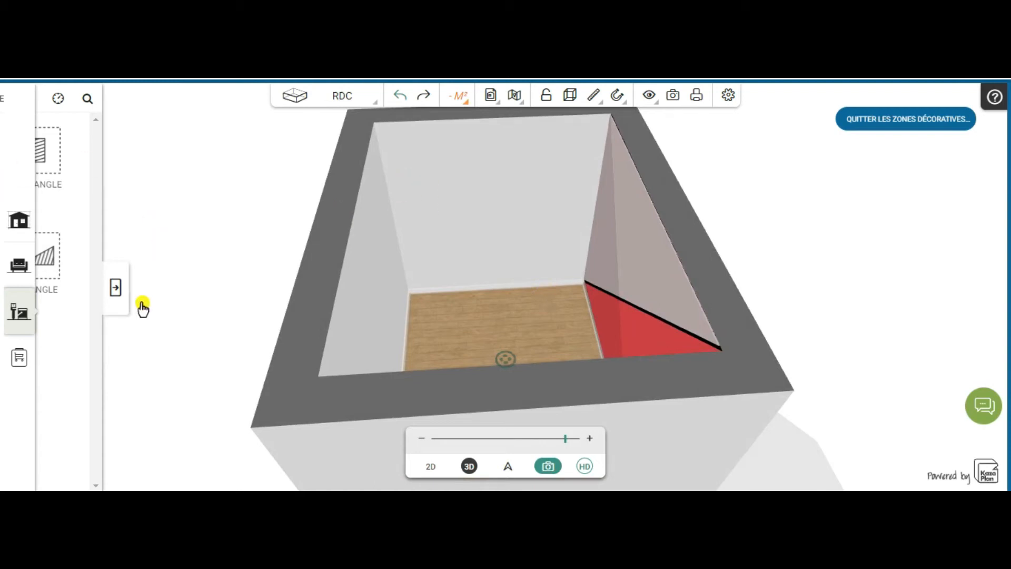
{"action": "left_click", "coordinate": [117, 291]}
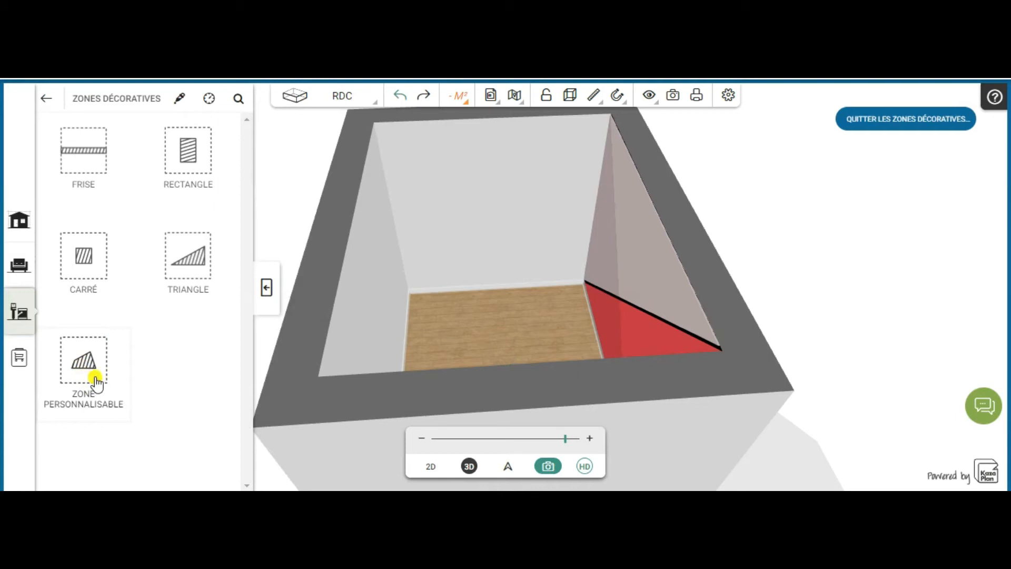
{"action": "mouse_move", "coordinate": [88, 368]}
{"action": "left_mouse_down"}
{"action": "mouse_move", "coordinate": [402, 225]}
{"action": "mouse_move", "coordinate": [508, 232]}
{"action": "mouse_move", "coordinate": [492, 232]}
{"action": "mouse_move", "coordinate": [483, 255]}
{"action": "mouse_move", "coordinate": [502, 245]}
{"action": "left_mouse_up"}
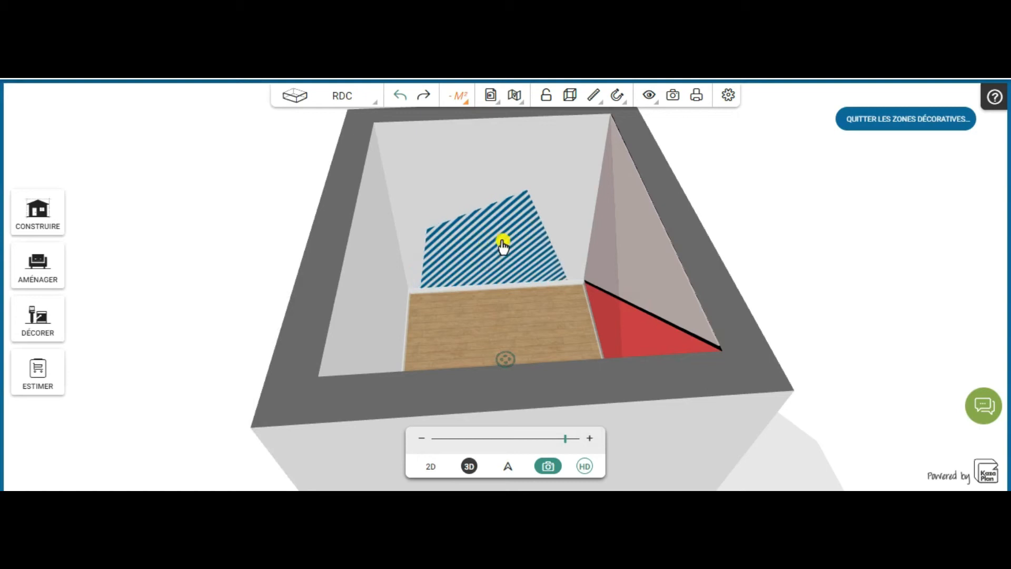
{"action": "left_click", "coordinate": [477, 214]}
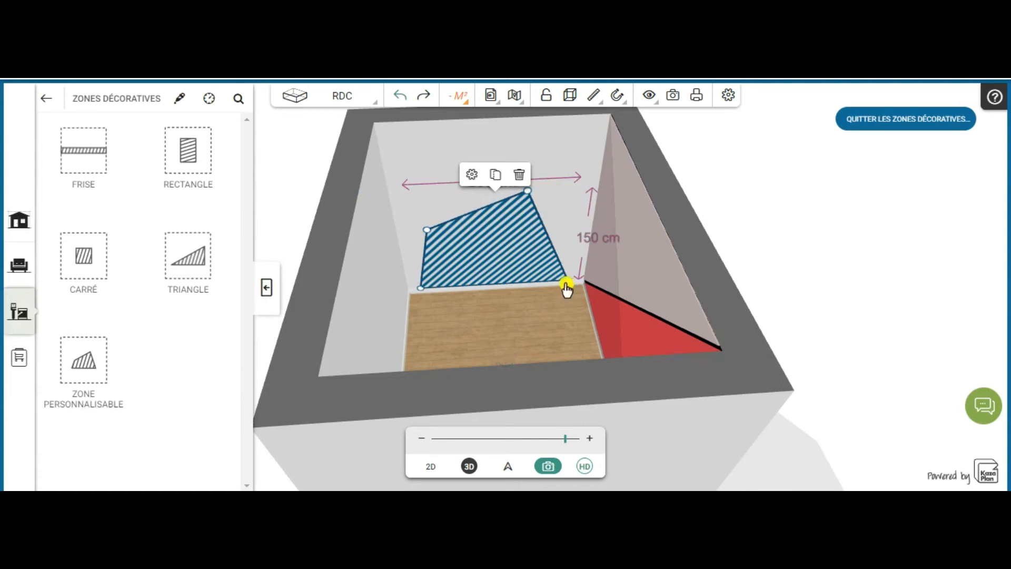
Stretch the customisable zone's two bottom corners out to the wall's lower corners
{"action": "left_click_drag", "start_coordinate": [569, 285], "coordinate": [584, 281]}
{"action": "left_click", "coordinate": [414, 290]}
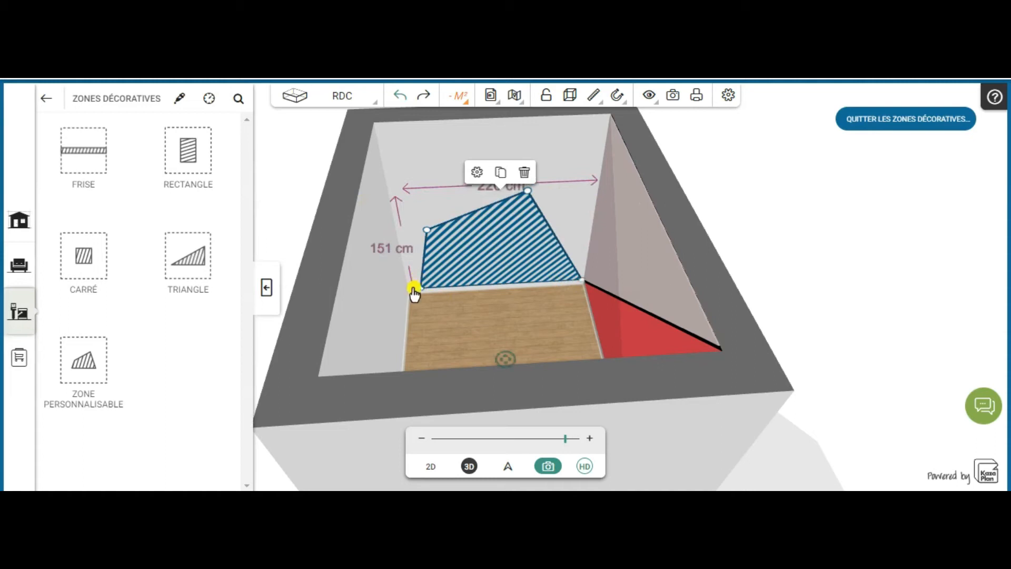
{"action": "left_click_drag", "start_coordinate": [424, 289], "coordinate": [410, 289]}
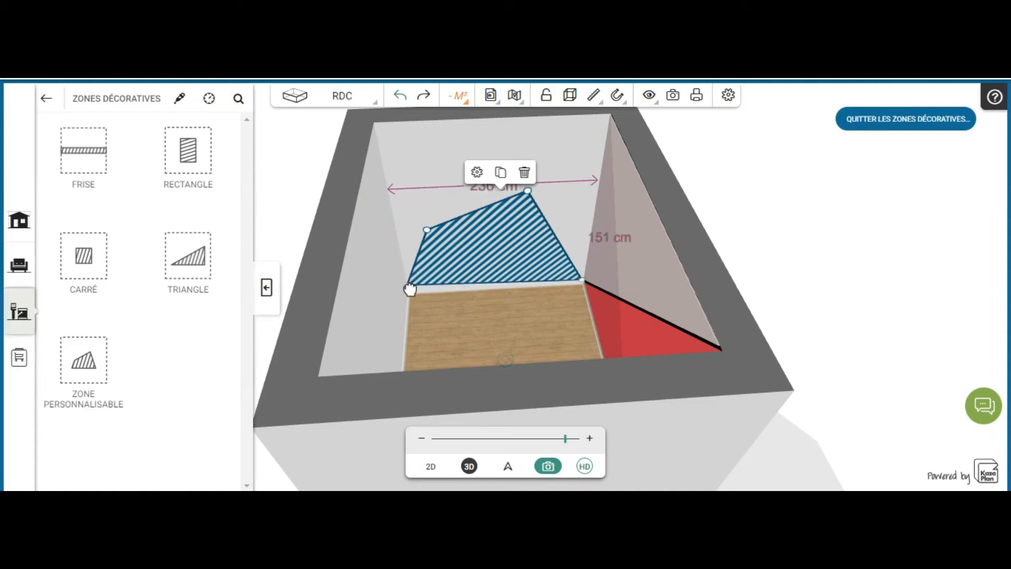
Reshape the customisable zone into a tall triangle, raising its peak near the wall's top and aligning the extra point with the left edge
{"action": "left_click", "coordinate": [428, 231]}
{"action": "left_click_drag", "start_coordinate": [429, 233], "coordinate": [454, 255]}
{"action": "left_click", "coordinate": [528, 193]}
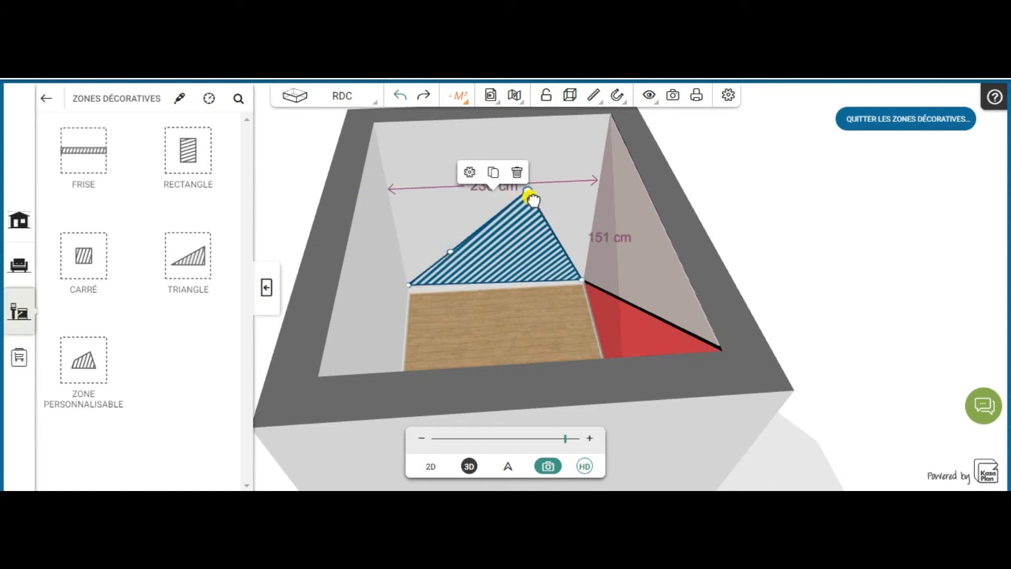
{"action": "left_click_drag", "start_coordinate": [528, 193], "coordinate": [495, 125]}
{"action": "left_click_drag", "start_coordinate": [450, 251], "coordinate": [433, 241]}
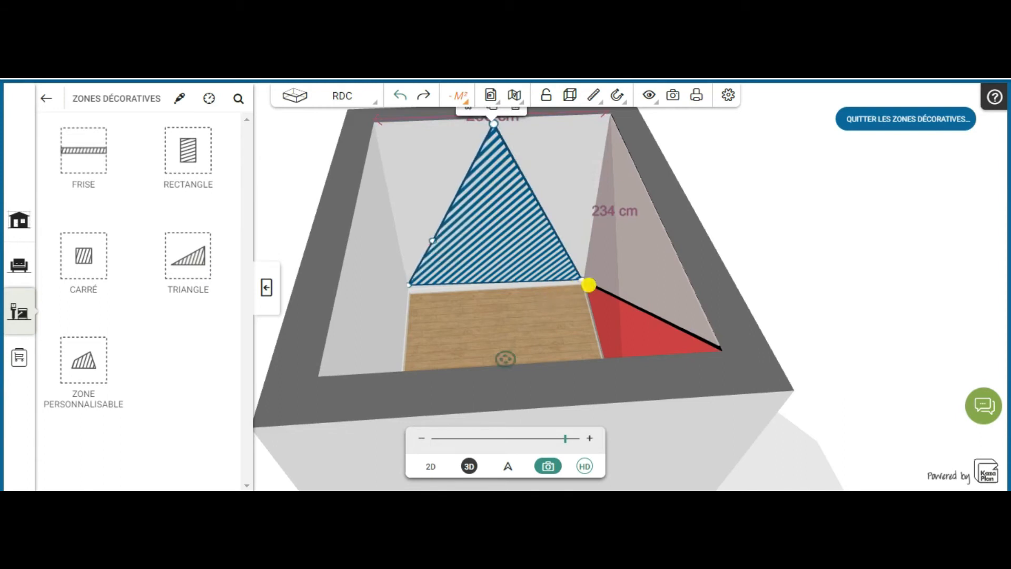
Refit the triangular zone's two bottom corners to the wall's lower corners, making it about 233 cm high
{"action": "left_click_drag", "start_coordinate": [584, 285], "coordinate": [580, 275]}
{"action": "left_click_drag", "start_coordinate": [417, 295], "coordinate": [417, 292]}
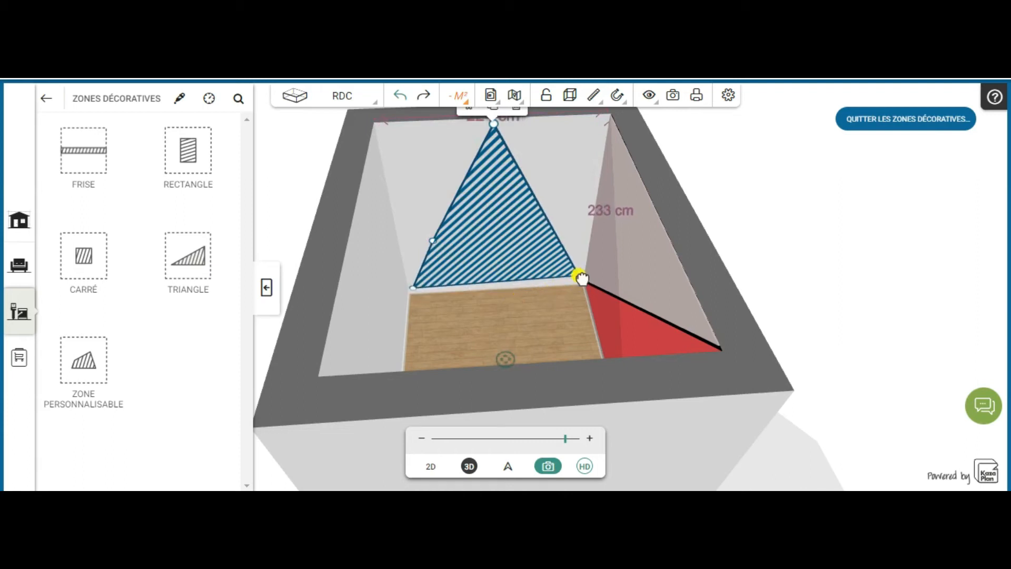
{"action": "left_click_drag", "start_coordinate": [582, 280], "coordinate": [583, 282]}
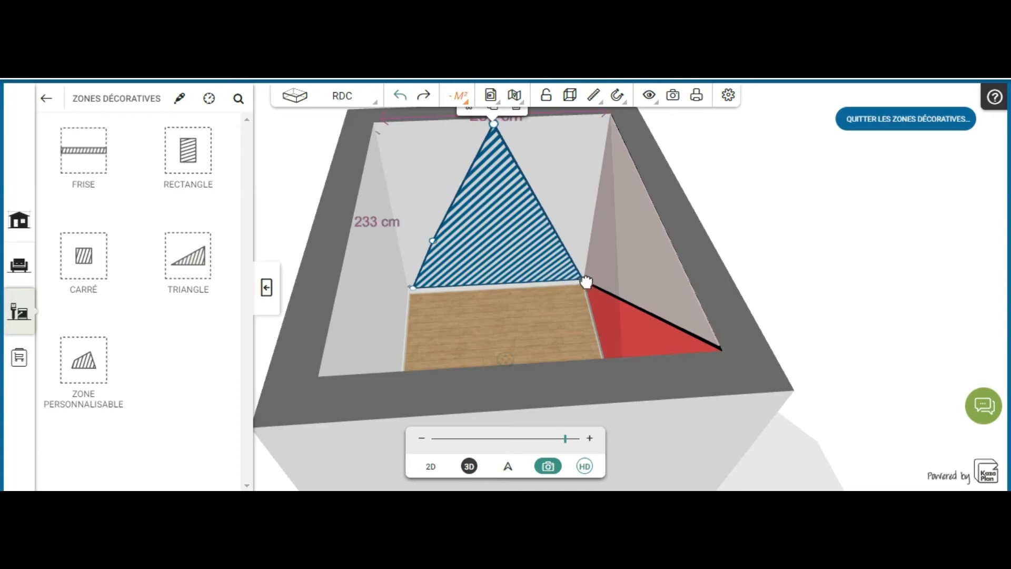
Set the decorative zone's width and height to 240 cm each in its dimension settings
{"action": "left_click_drag", "start_coordinate": [841, 221], "coordinate": [806, 204]}
{"action": "left_click", "coordinate": [514, 130]}
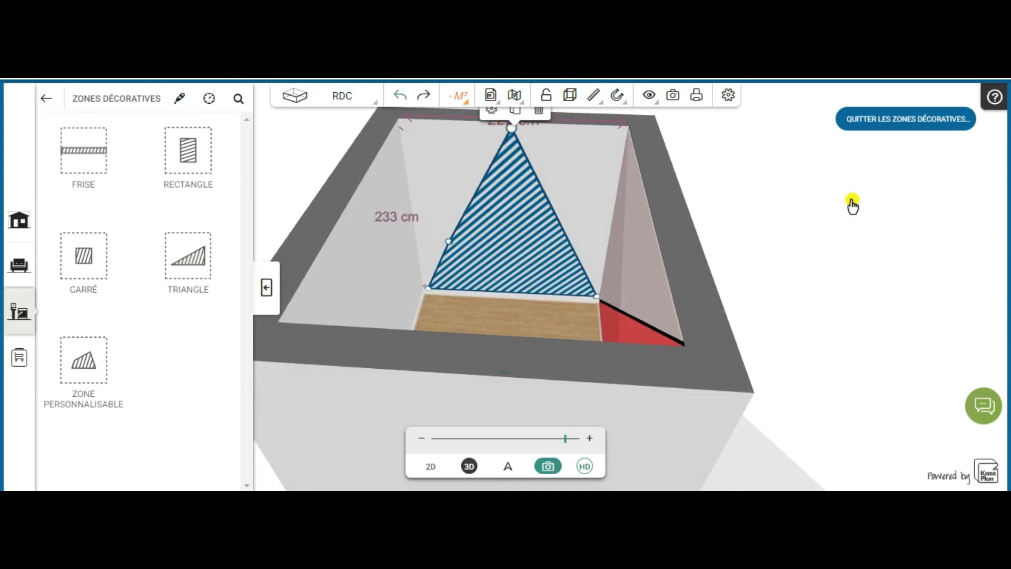
{"action": "left_click_drag", "start_coordinate": [831, 187], "coordinate": [819, 180]}
{"action": "left_click", "coordinate": [535, 143]}
{"action": "left_click", "coordinate": [510, 118]}
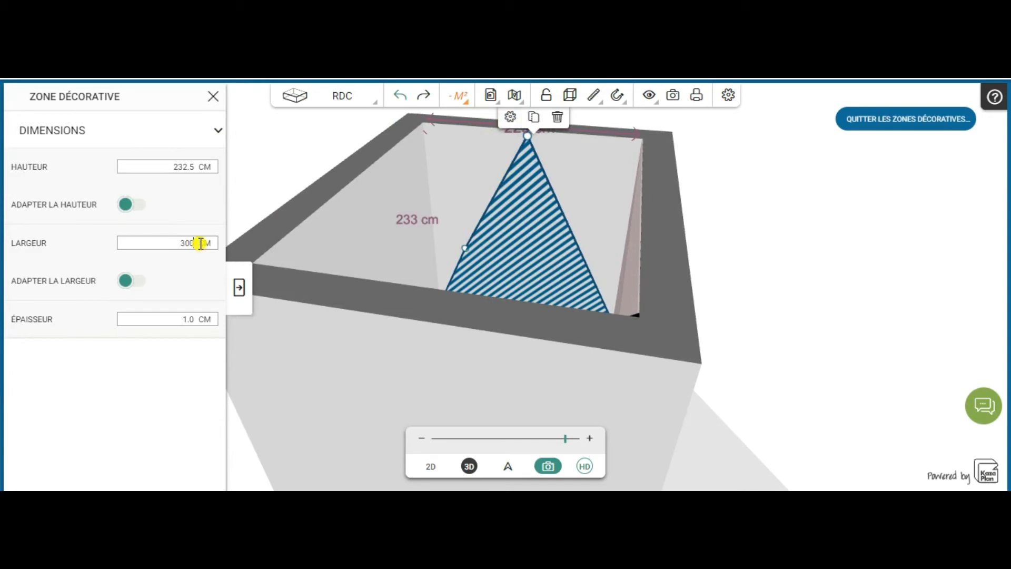
{"action": "left_click", "coordinate": [167, 166]}
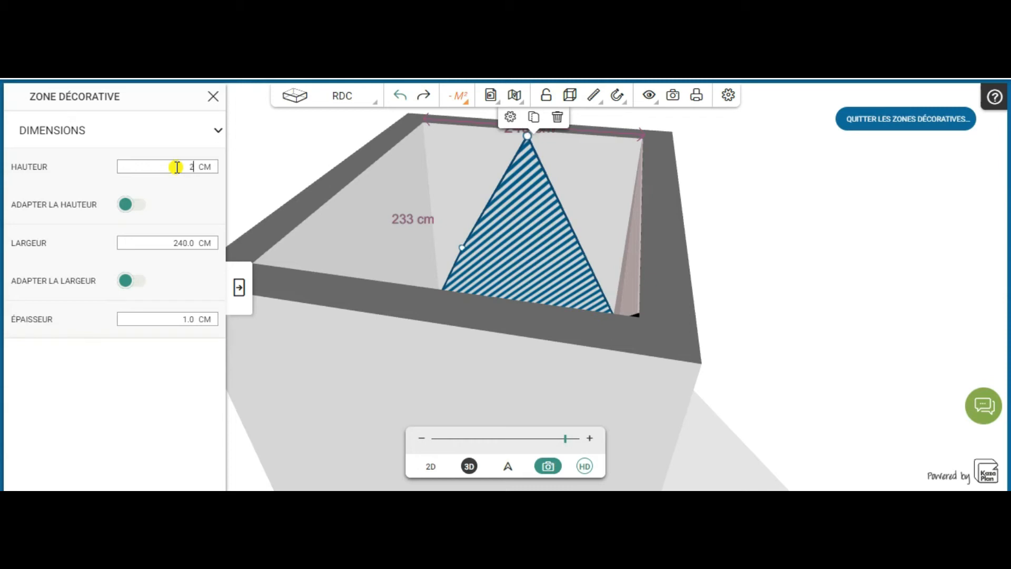
{"action": "left_click", "coordinate": [240, 286]}
Straighten the zone's left edge with its intermediate point and refit the bottom left corner, making the zone about 238 cm high
{"action": "left_click_drag", "start_coordinate": [399, 356], "coordinate": [480, 386]}
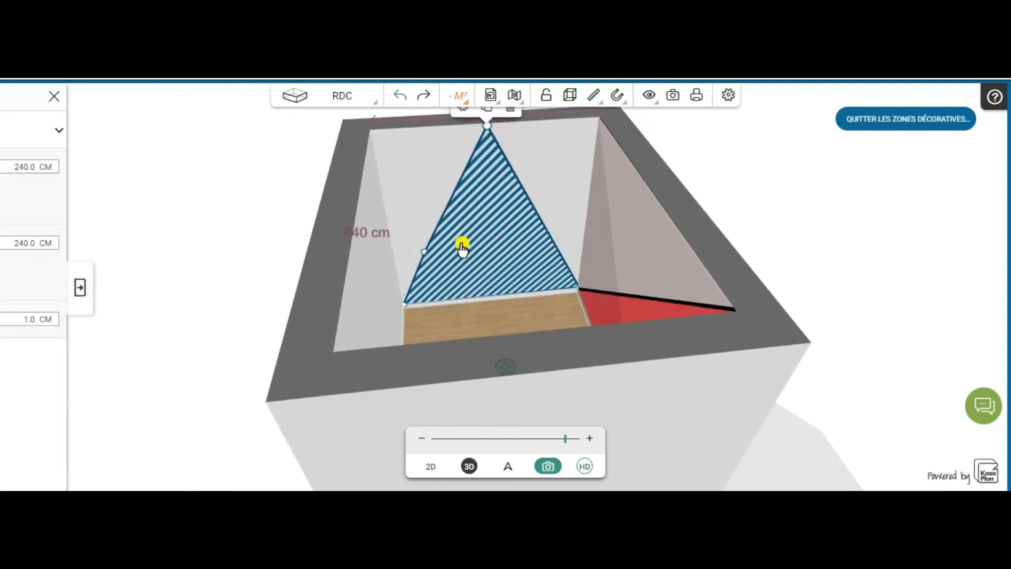
{"action": "left_click_drag", "start_coordinate": [428, 253], "coordinate": [430, 254]}
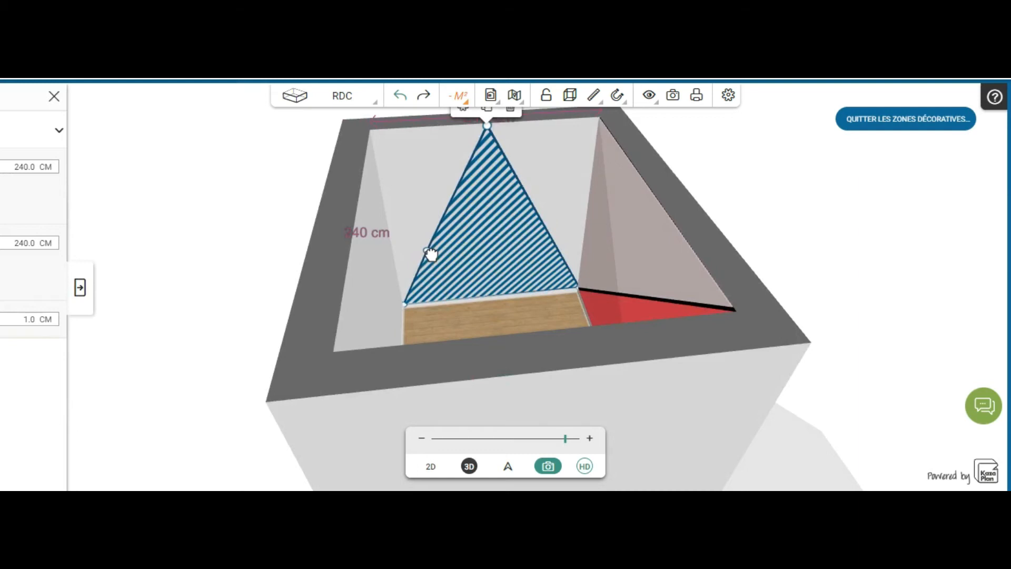
{"action": "left_click_drag", "start_coordinate": [512, 315], "coordinate": [487, 317]}
{"action": "scroll", "coordinate": [497, 311], "scroll_direction": "up", "scroll_amount": 2}
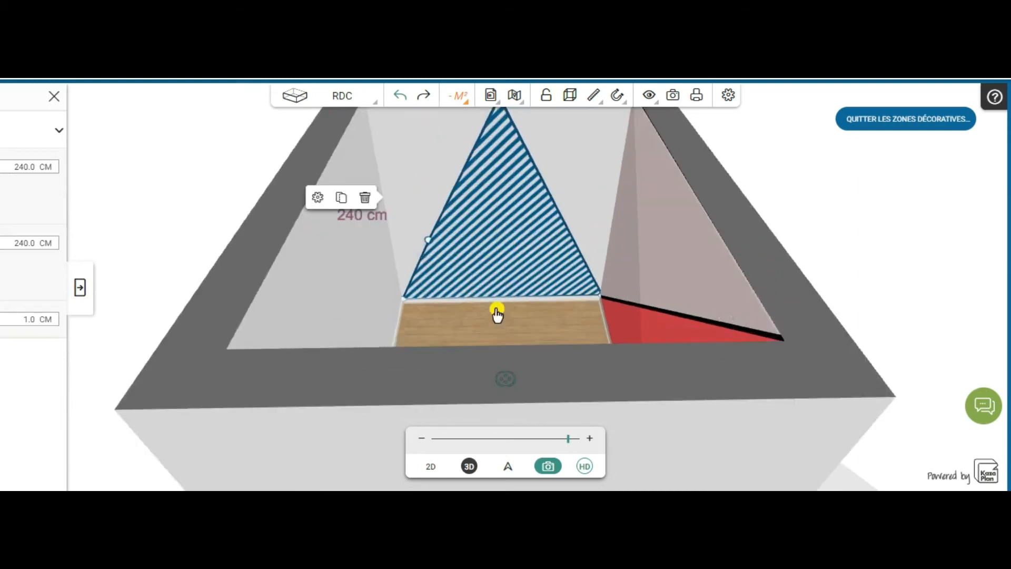
{"action": "scroll", "coordinate": [497, 311], "scroll_direction": "up", "scroll_amount": 3}
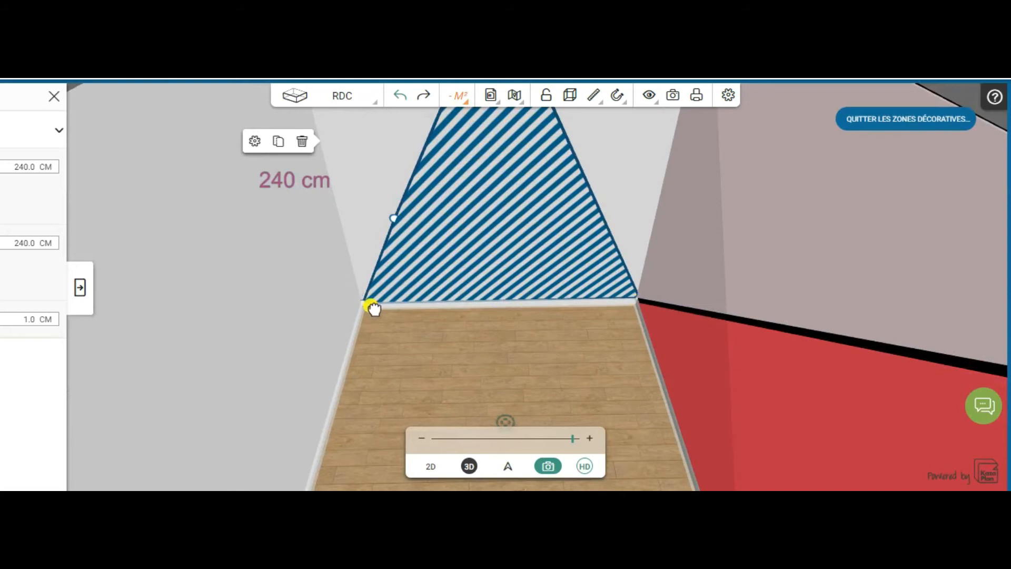
{"action": "left_click_drag", "start_coordinate": [369, 307], "coordinate": [368, 306]}
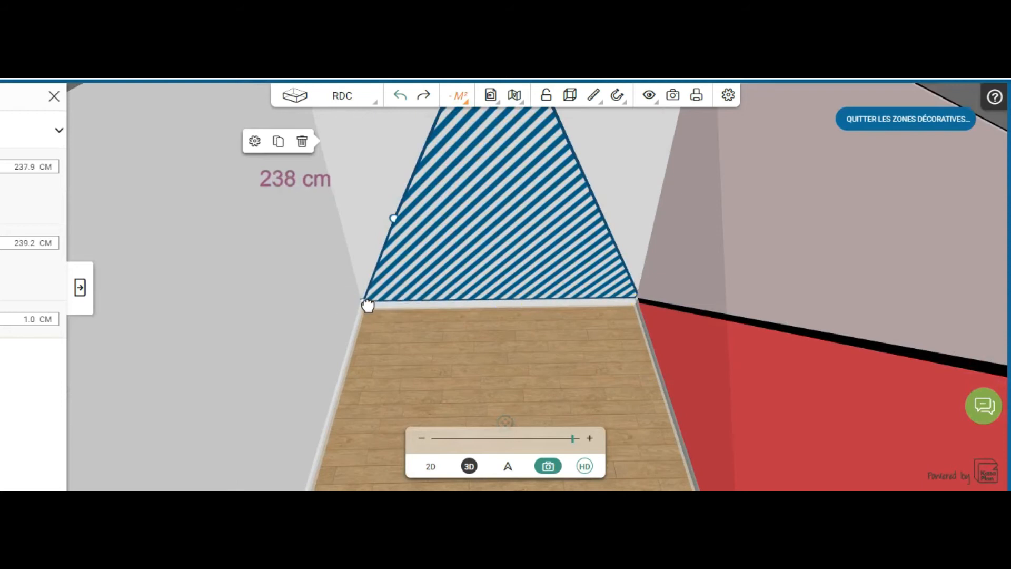
Add a new point on the triangular zone's right edge and slide it down until it lines up with that edge
{"action": "left_click_drag", "start_coordinate": [485, 364], "coordinate": [486, 350]}
{"action": "left_click", "coordinate": [418, 207]}
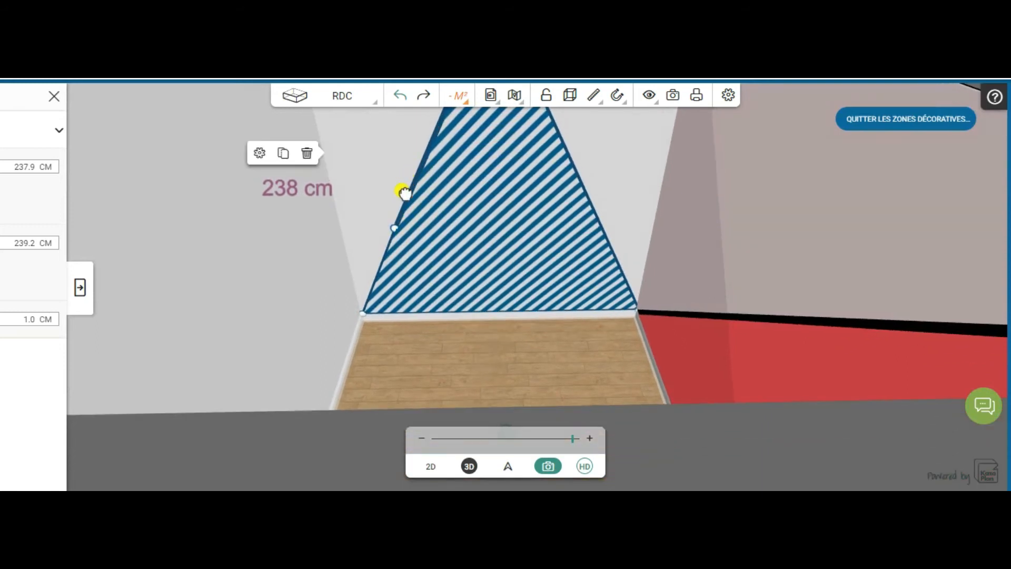
{"action": "left_click_drag", "start_coordinate": [444, 384], "coordinate": [500, 304]}
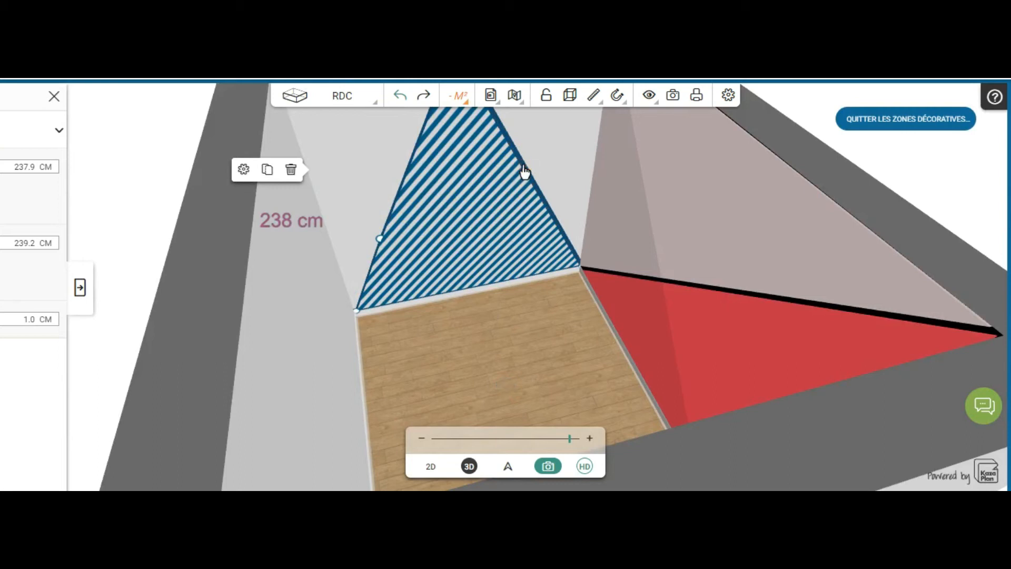
{"action": "left_click_drag", "start_coordinate": [525, 173], "coordinate": [533, 160]}
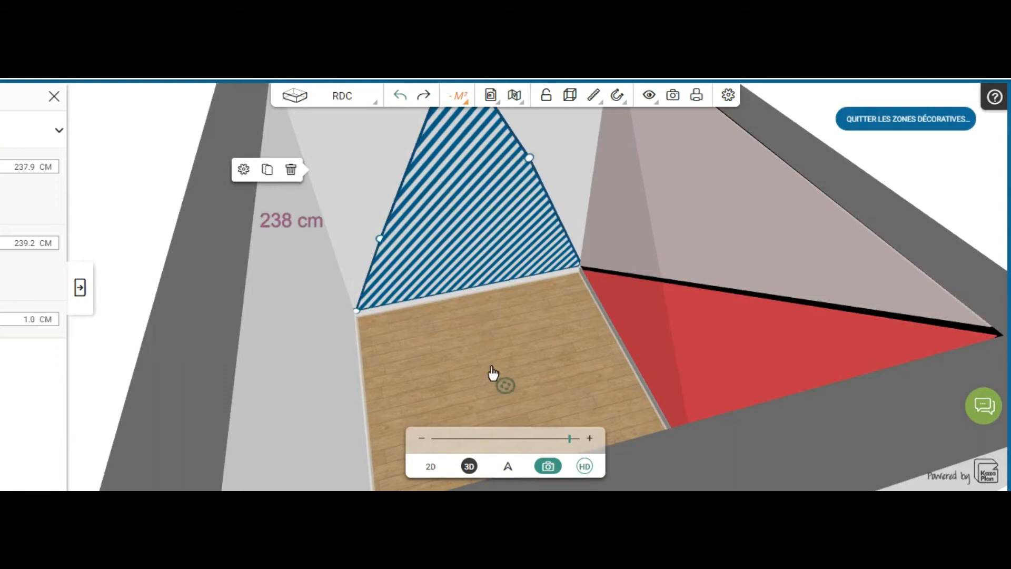
{"action": "left_click_drag", "start_coordinate": [491, 374], "coordinate": [463, 349]}
{"action": "scroll", "coordinate": [518, 273], "scroll_direction": "down", "scroll_amount": 2}
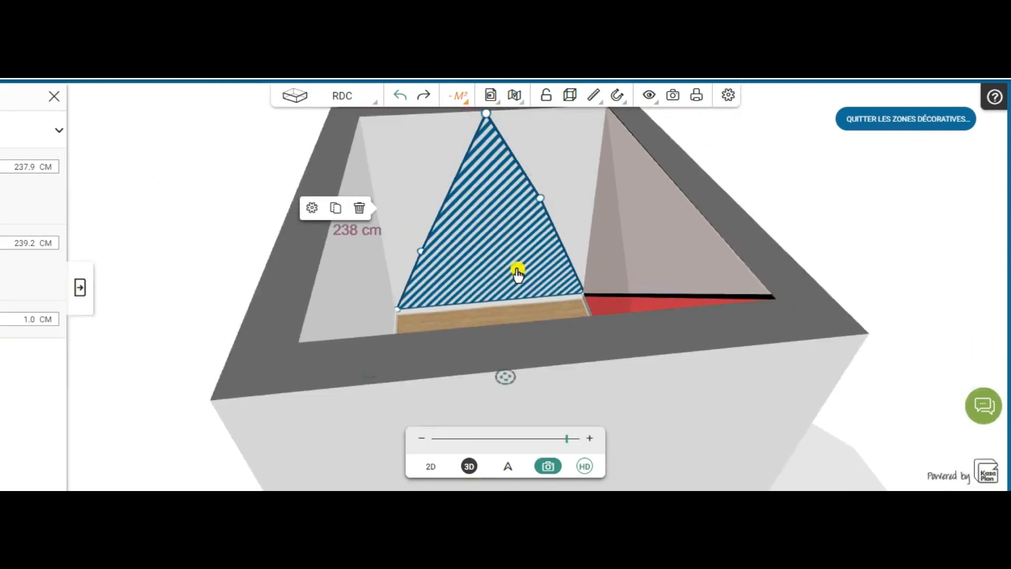
{"action": "mouse_move", "coordinate": [542, 202]}
{"action": "left_mouse_down"}
{"action": "mouse_move", "coordinate": [569, 169]}
{"action": "mouse_move", "coordinate": [573, 140]}
{"action": "mouse_move", "coordinate": [459, 266]}
{"action": "mouse_move", "coordinate": [544, 210]}
{"action": "mouse_move", "coordinate": [596, 206]}
{"action": "mouse_move", "coordinate": [509, 216]}
{"action": "mouse_move", "coordinate": [555, 214]}
{"action": "mouse_move", "coordinate": [544, 218]}
{"action": "left_mouse_up"}
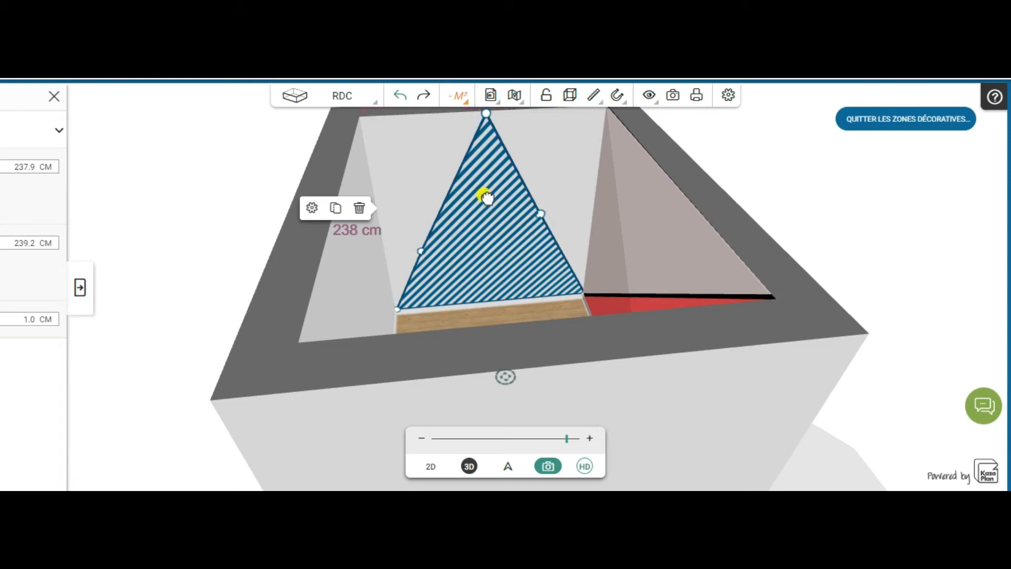
Pull the zone's peak down near the floor, raise the right edge's point to the wall's top, and nudge the left point inward
{"action": "left_click_drag", "start_coordinate": [486, 117], "coordinate": [482, 267]}
{"action": "left_click_drag", "start_coordinate": [542, 216], "coordinate": [540, 112]}
{"action": "left_click", "coordinate": [422, 252]}
{"action": "left_click_drag", "start_coordinate": [422, 251], "coordinate": [430, 257]}
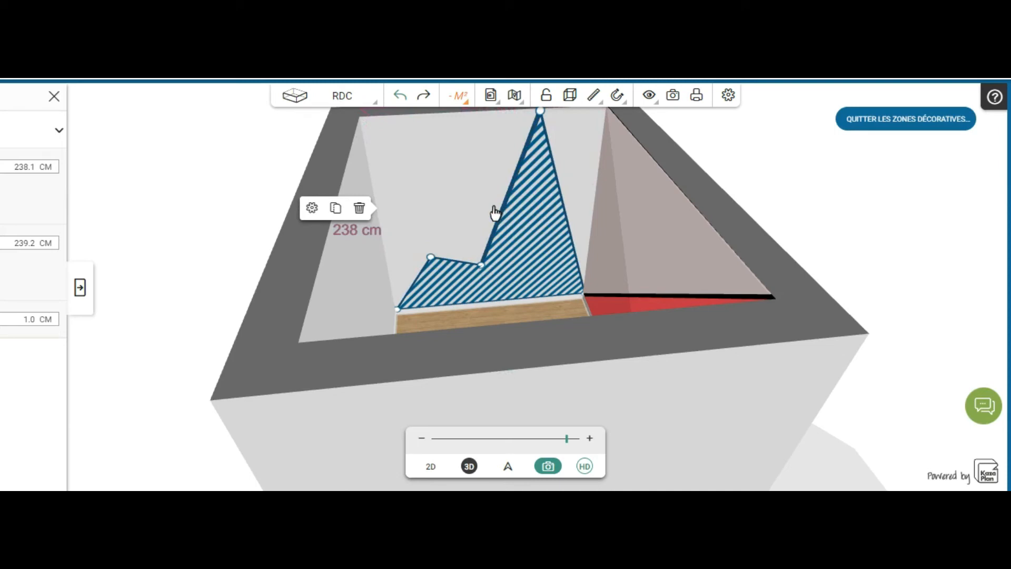
Add a point midway along the steep edge between the notch and the peak, then leave decorative zone editing
{"action": "left_click", "coordinate": [502, 213]}
{"action": "mouse_move", "coordinate": [503, 209]}
{"action": "left_mouse_down"}
{"action": "mouse_move", "coordinate": [487, 203]}
{"action": "mouse_move", "coordinate": [522, 192]}
{"action": "mouse_move", "coordinate": [429, 185]}
{"action": "mouse_move", "coordinate": [510, 207]}
{"action": "left_mouse_up"}
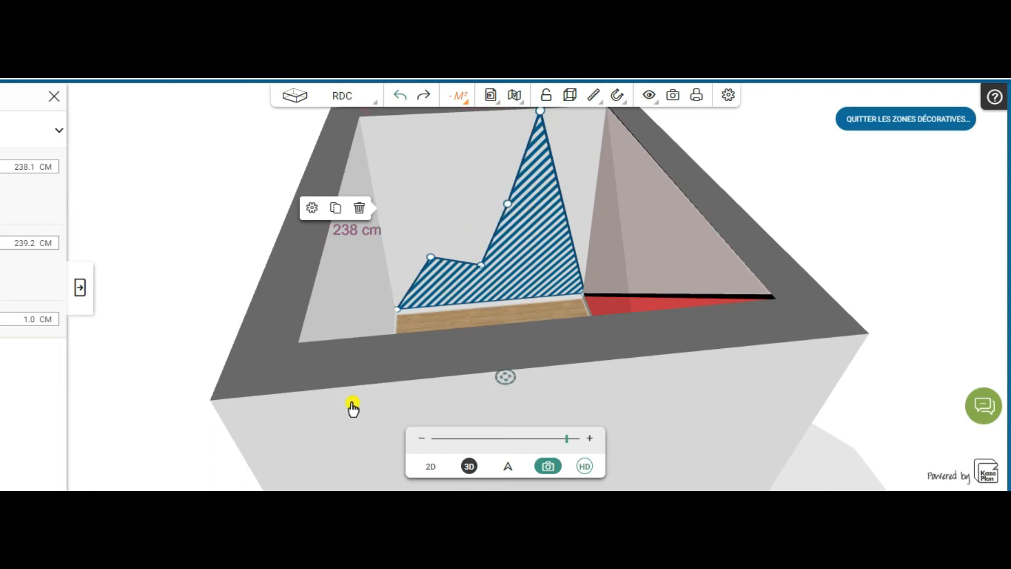
{"action": "left_click", "coordinate": [892, 122]}
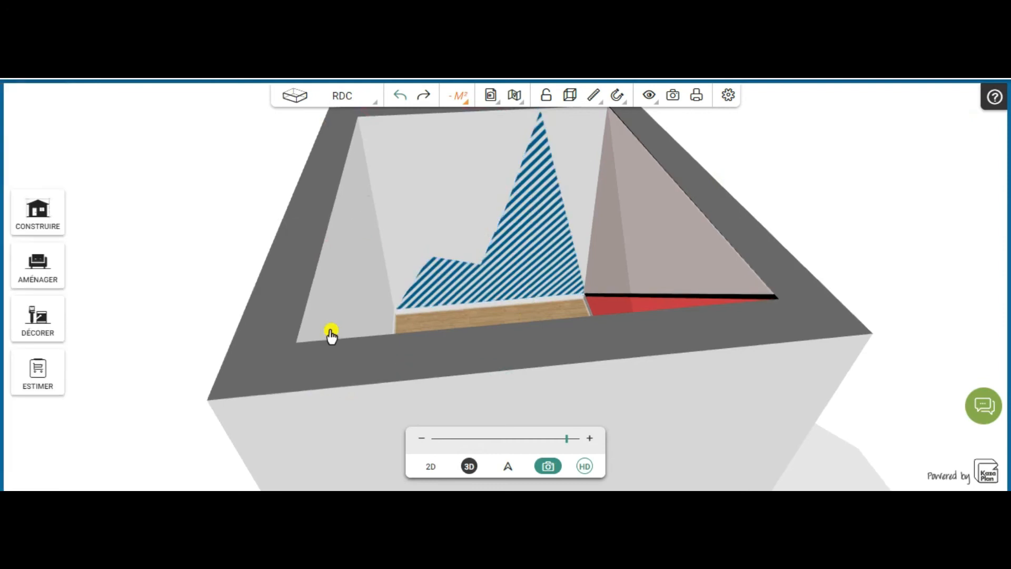
Paint the custom-shaped zone with the Luxens colour Emerald 3
{"action": "left_click", "coordinate": [33, 316]}
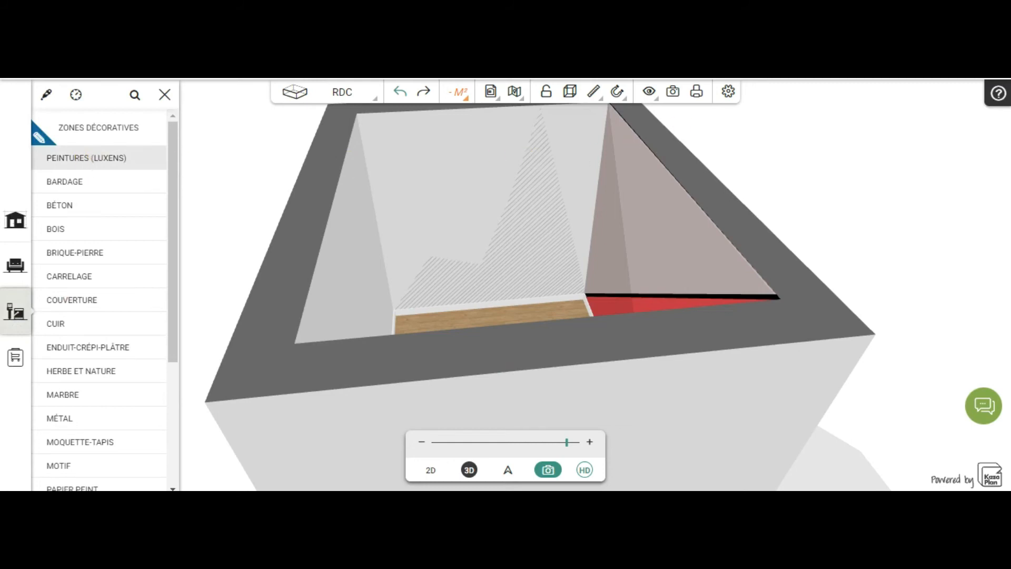
{"action": "left_click", "coordinate": [89, 158]}
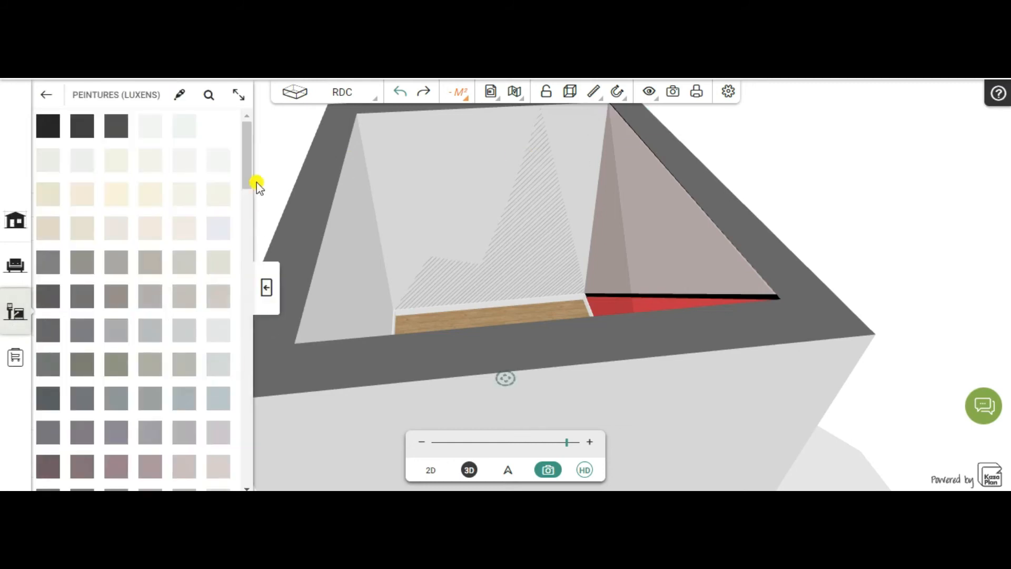
{"action": "left_click_drag", "start_coordinate": [245, 156], "coordinate": [221, 369]}
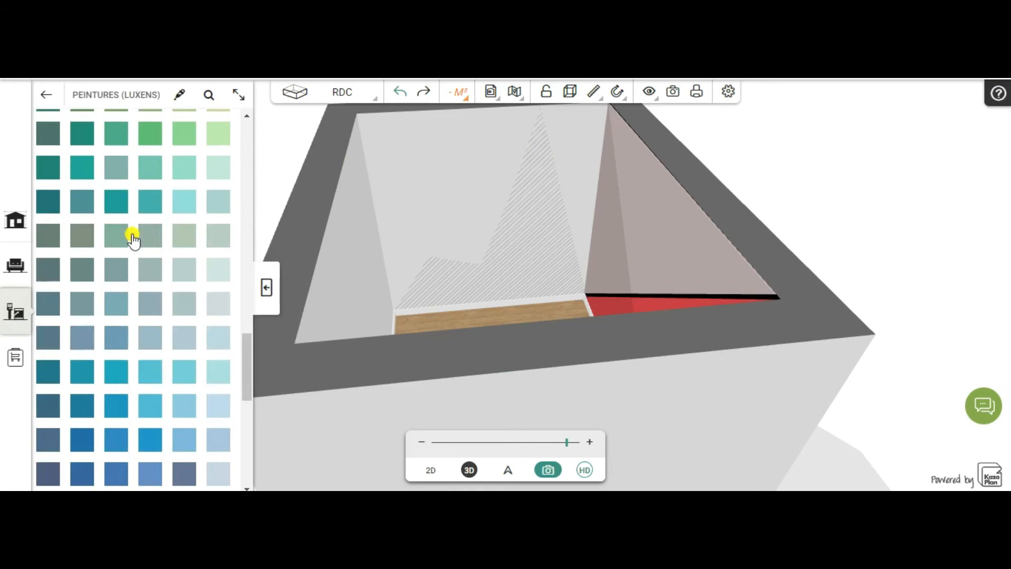
{"action": "left_click", "coordinate": [115, 205]}
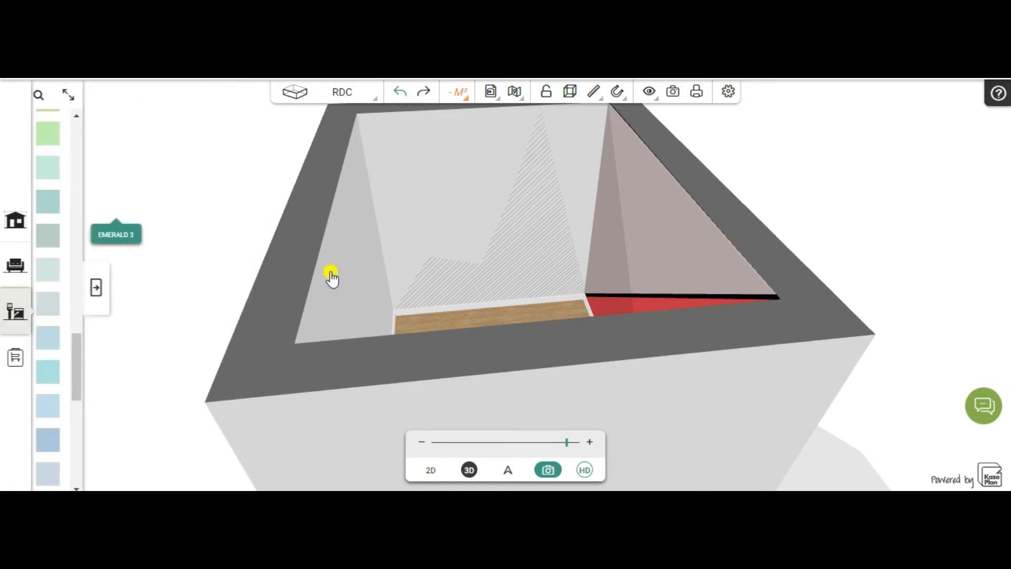
{"action": "left_click", "coordinate": [526, 237]}
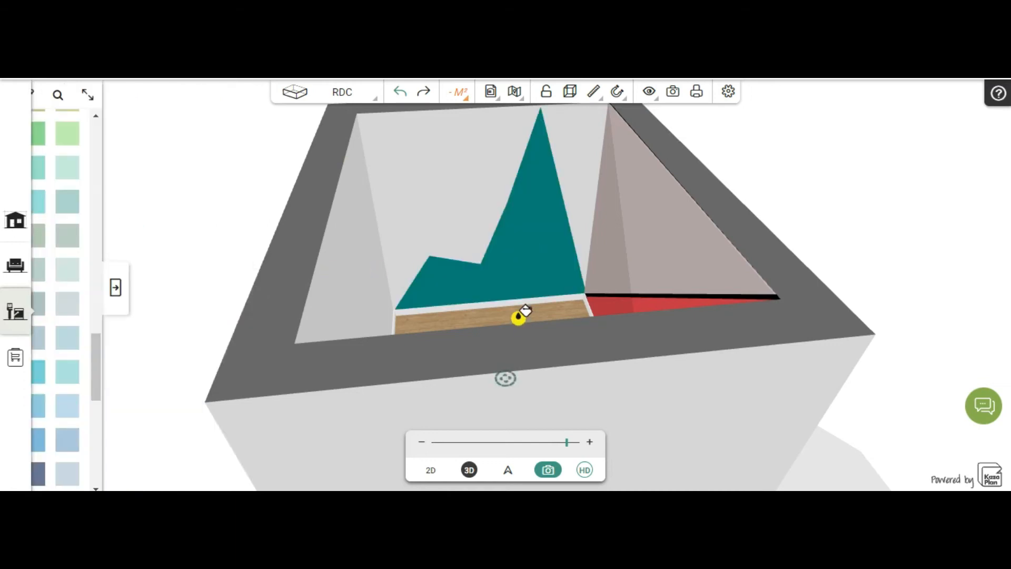
Paint the wall surface around the teal zone with a pale blue Luxens colour and leave the paint tool
{"action": "left_click", "coordinate": [114, 291]}
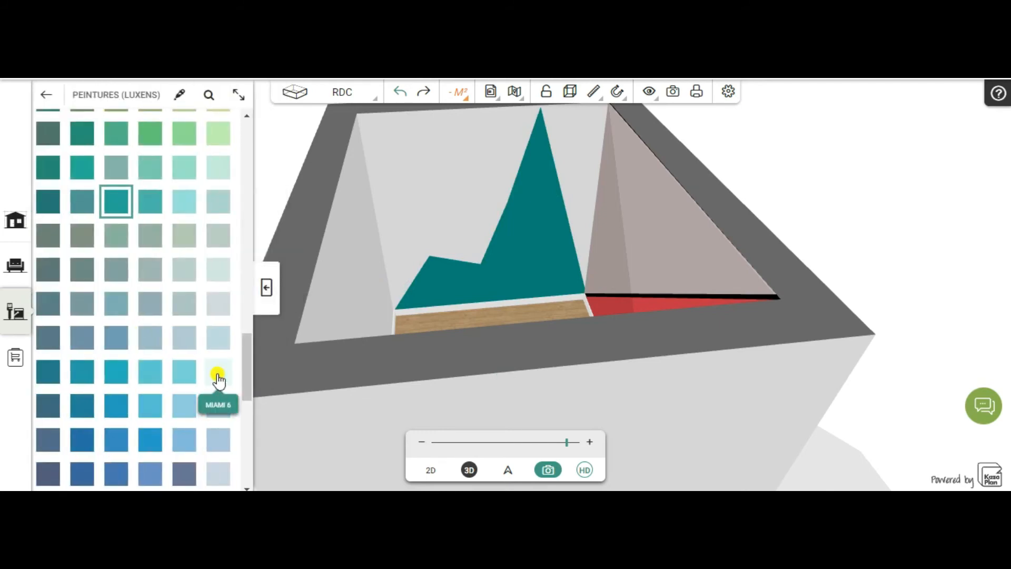
{"action": "left_click", "coordinate": [218, 337]}
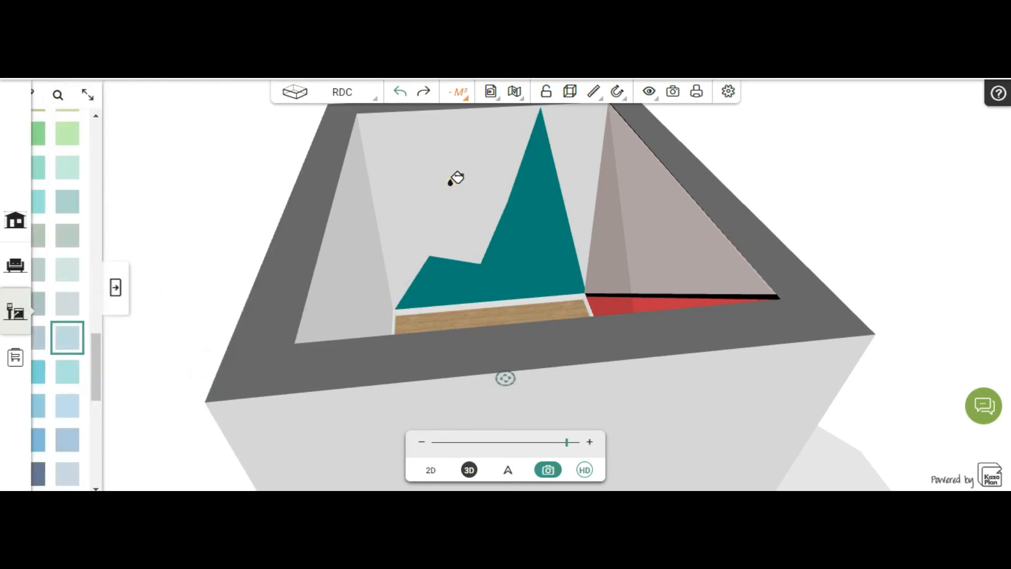
{"action": "left_click", "coordinate": [451, 181]}
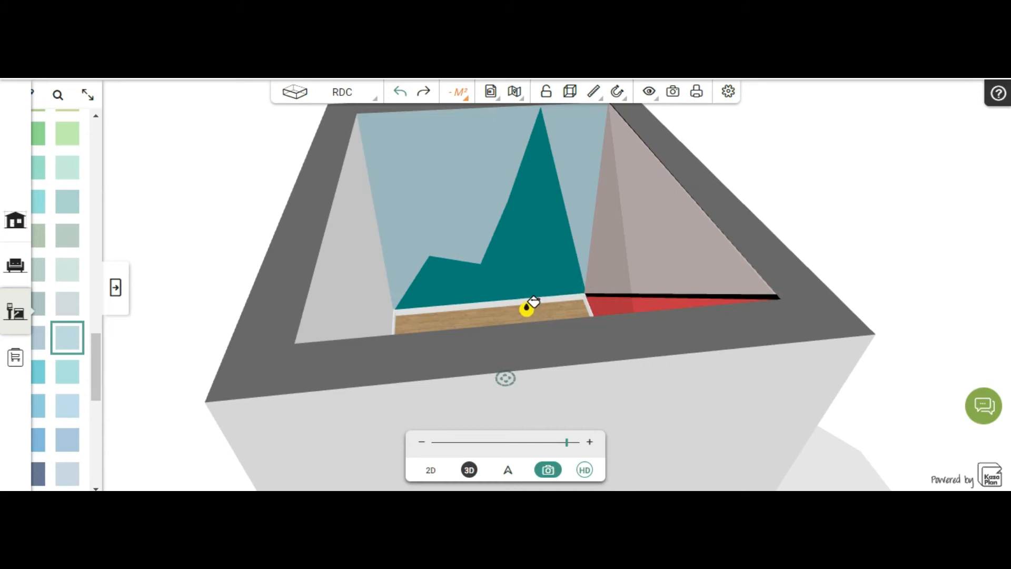
{"action": "left_click", "coordinate": [116, 289]}
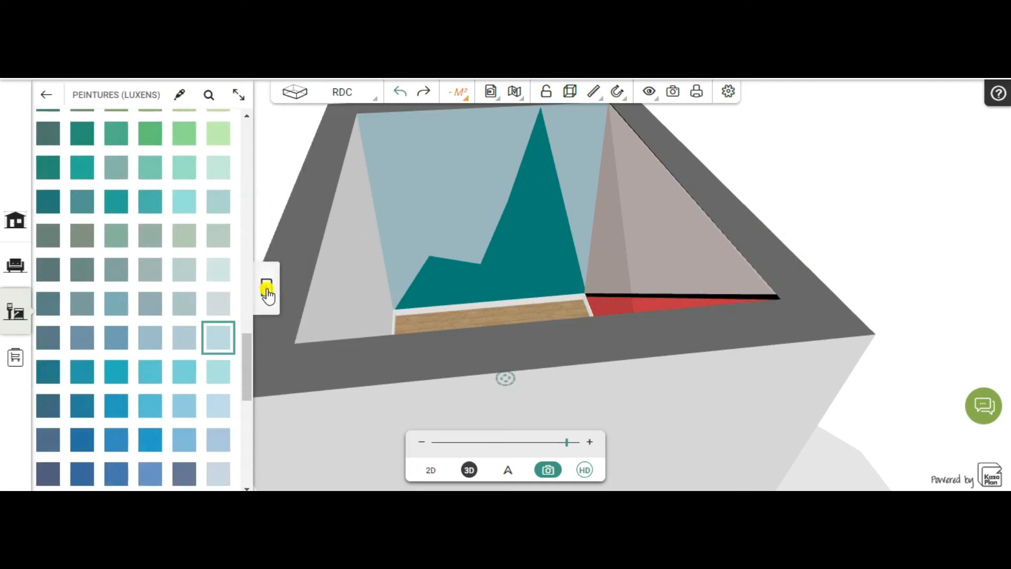
{"action": "left_click", "coordinate": [265, 289]}
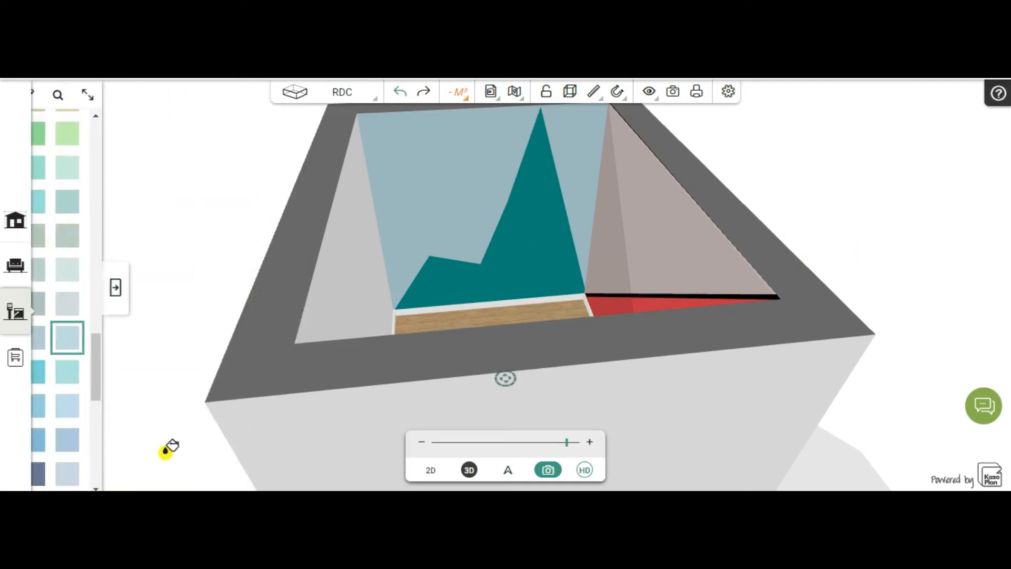
{"action": "key", "text": "Escape"}
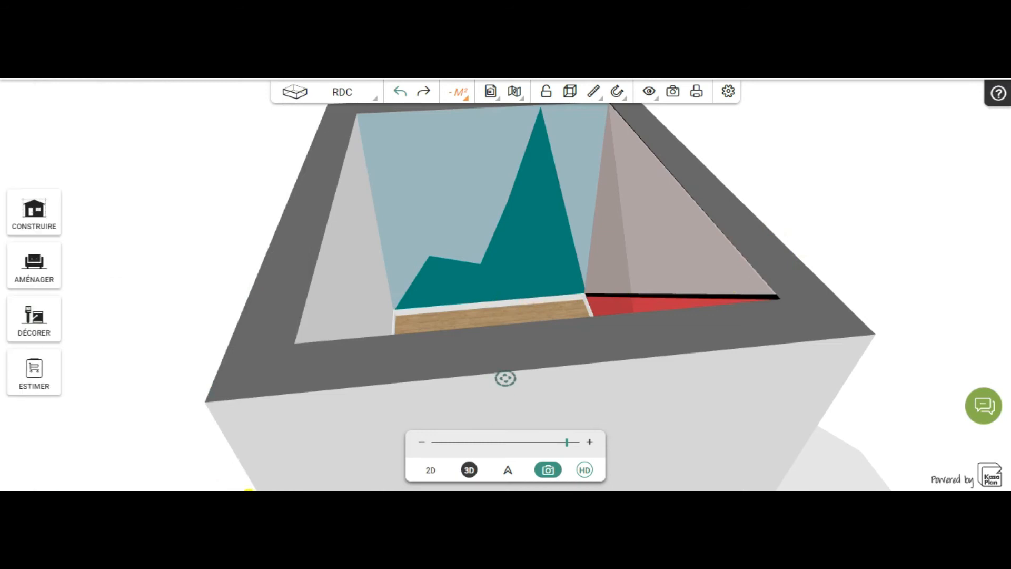
Turn the view to the room's blank wall and show the Formes paramétrables category of the furnishing catalogue
{"action": "left_click_drag", "start_coordinate": [856, 257], "coordinate": [499, 431]}
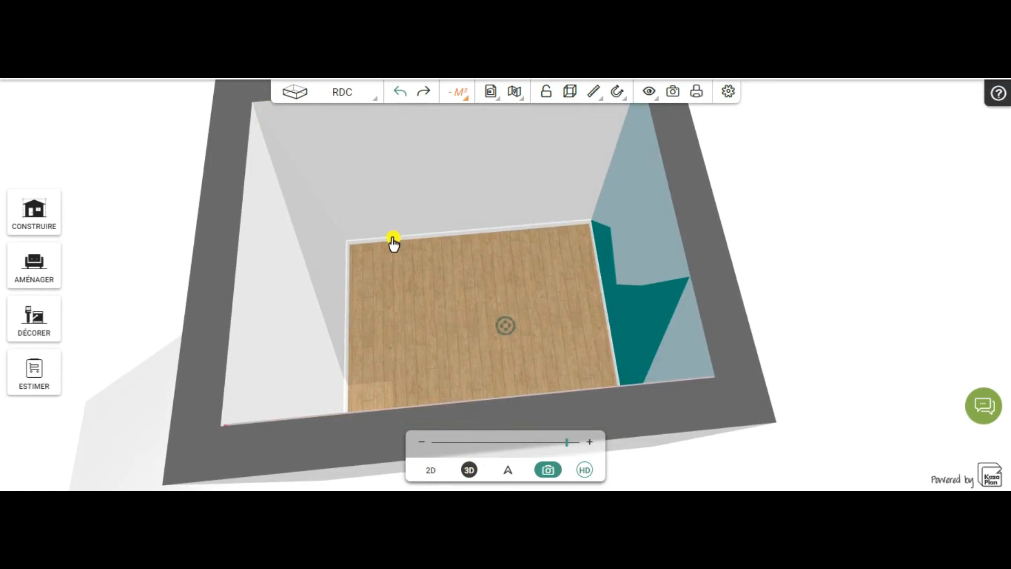
{"action": "mouse_move", "coordinate": [393, 242]}
{"action": "left_mouse_down"}
{"action": "mouse_move", "coordinate": [419, 287]}
{"action": "mouse_move", "coordinate": [409, 239]}
{"action": "left_mouse_up"}
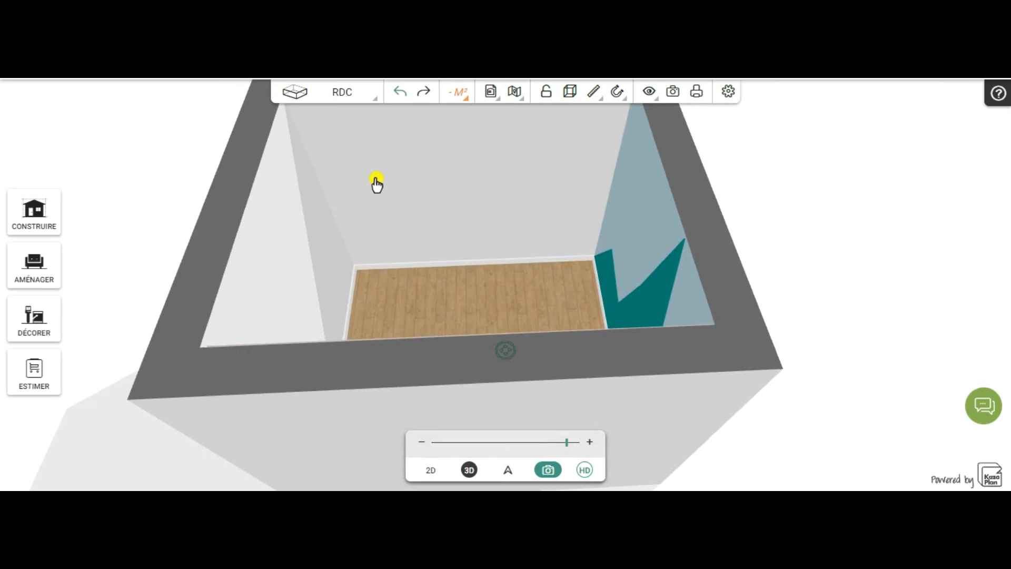
{"action": "left_click_drag", "start_coordinate": [504, 336], "coordinate": [474, 291]}
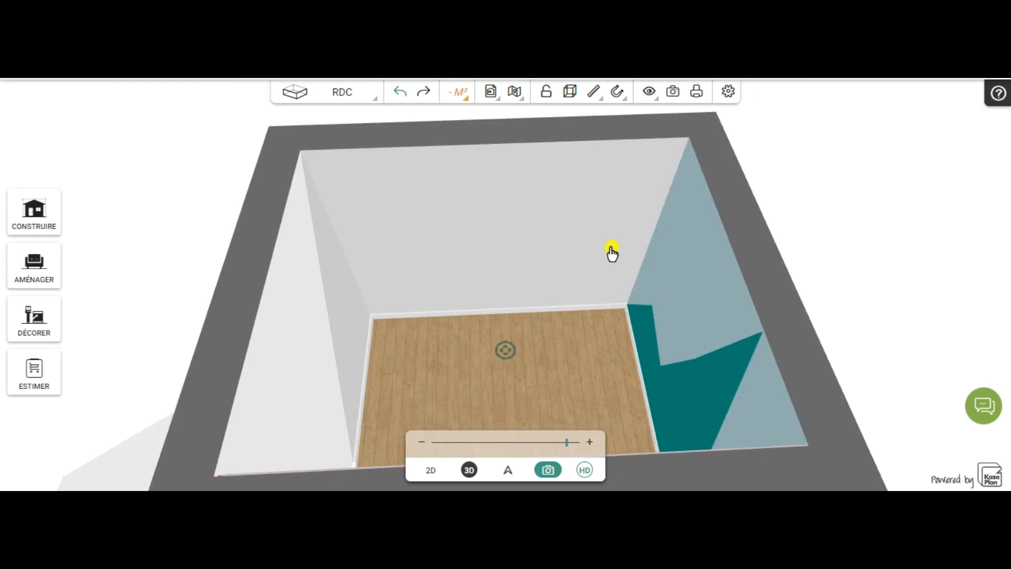
{"action": "left_click", "coordinate": [39, 330]}
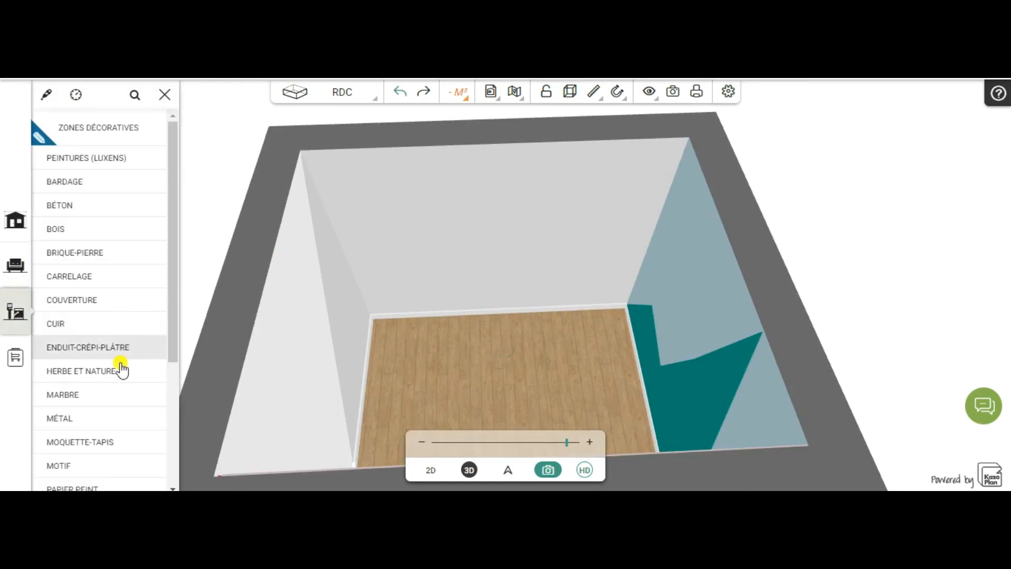
{"action": "scroll", "coordinate": [121, 368], "scroll_direction": "down", "scroll_amount": 4}
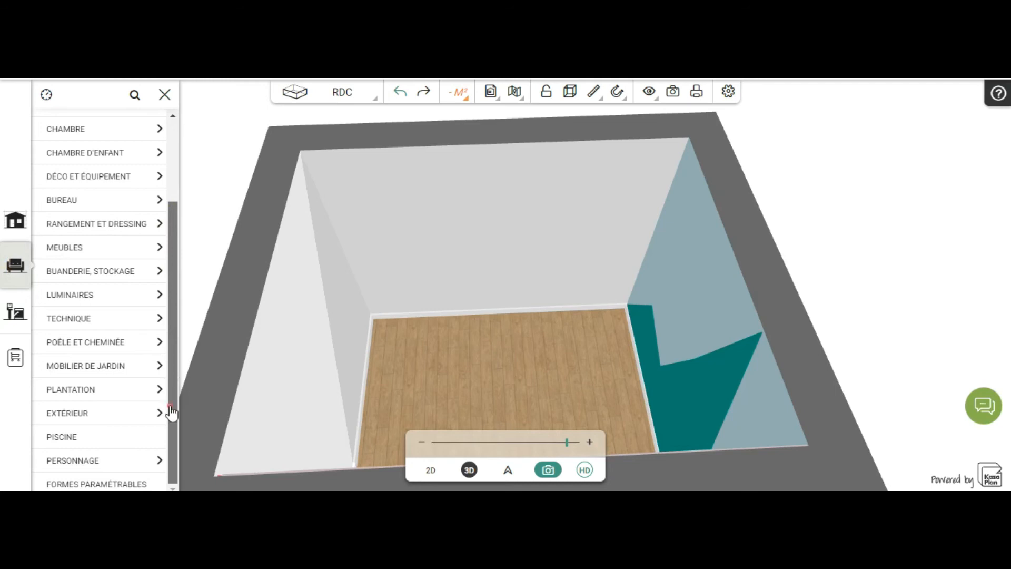
{"action": "left_click", "coordinate": [92, 484]}
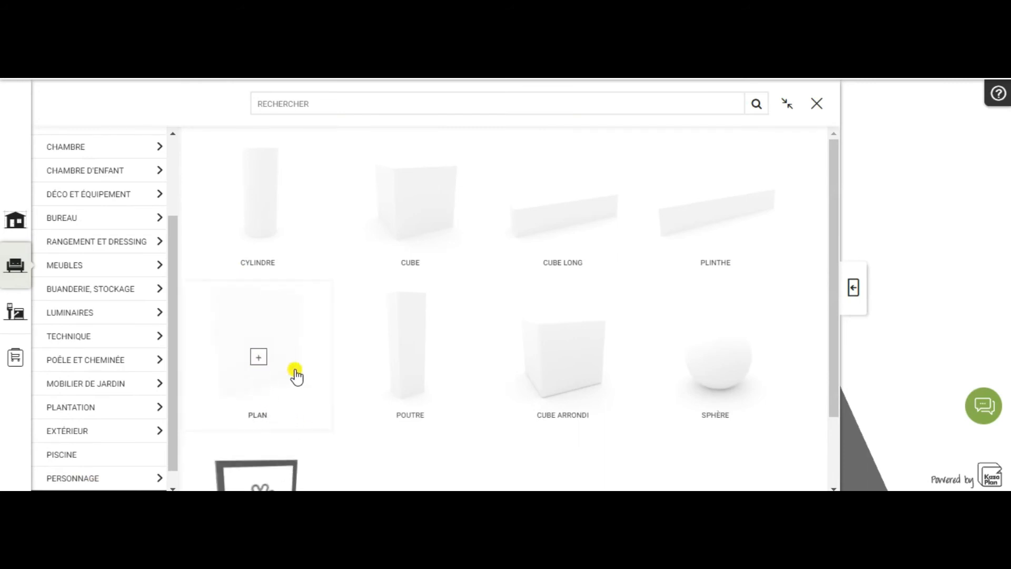
{"action": "left_click", "coordinate": [413, 460]}
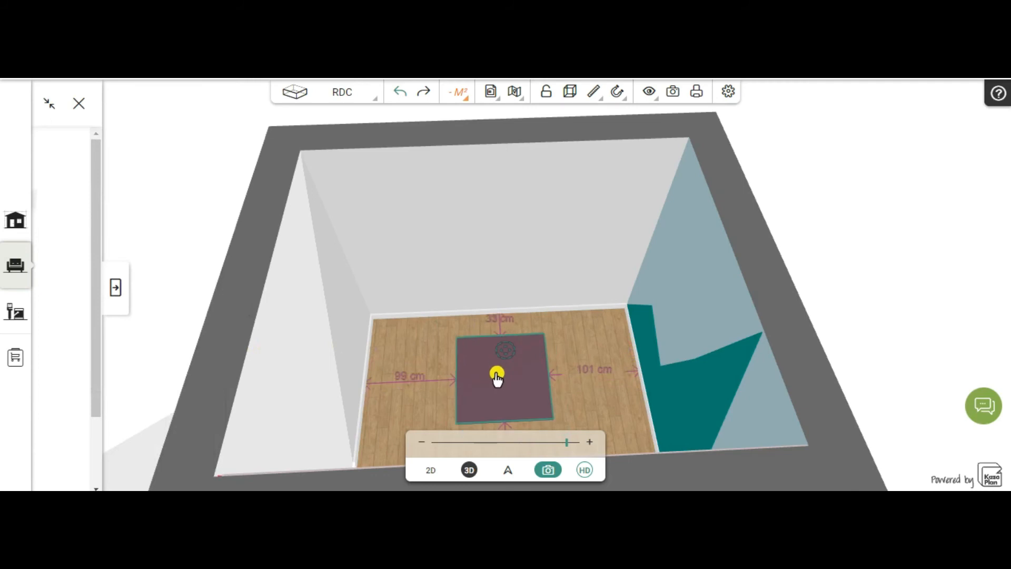
{"action": "left_click", "coordinate": [497, 378]}
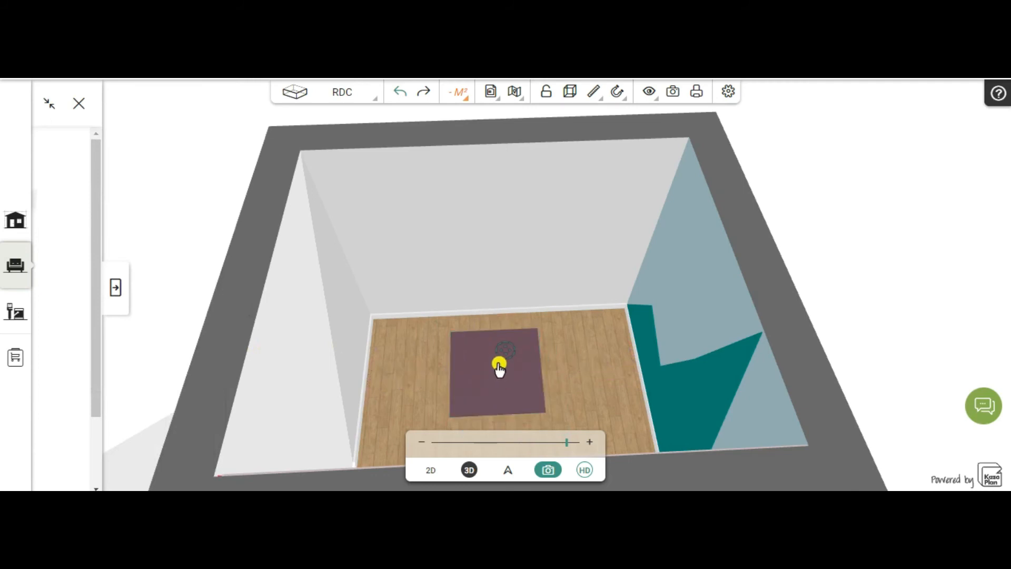
{"action": "left_click", "coordinate": [493, 337]}
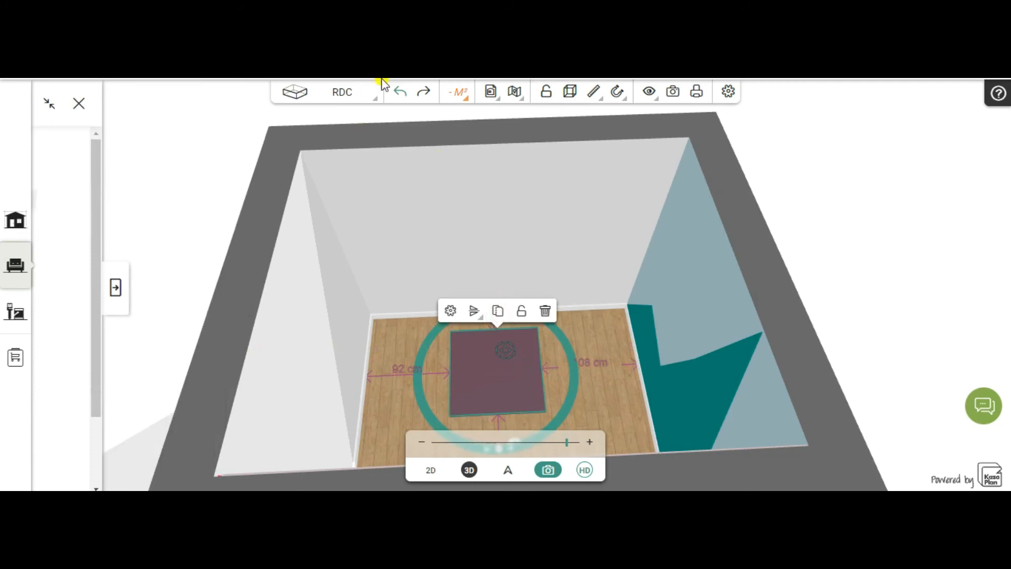
{"action": "left_click", "coordinate": [399, 93]}
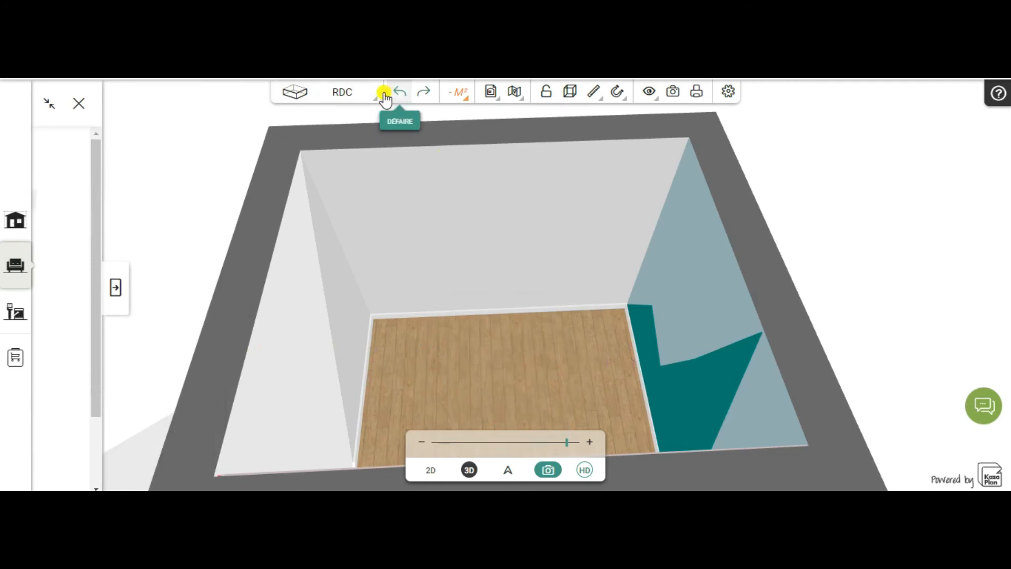
Place a Plan panel from the parametric shapes upright on the room's floor
{"action": "left_click", "coordinate": [115, 287]}
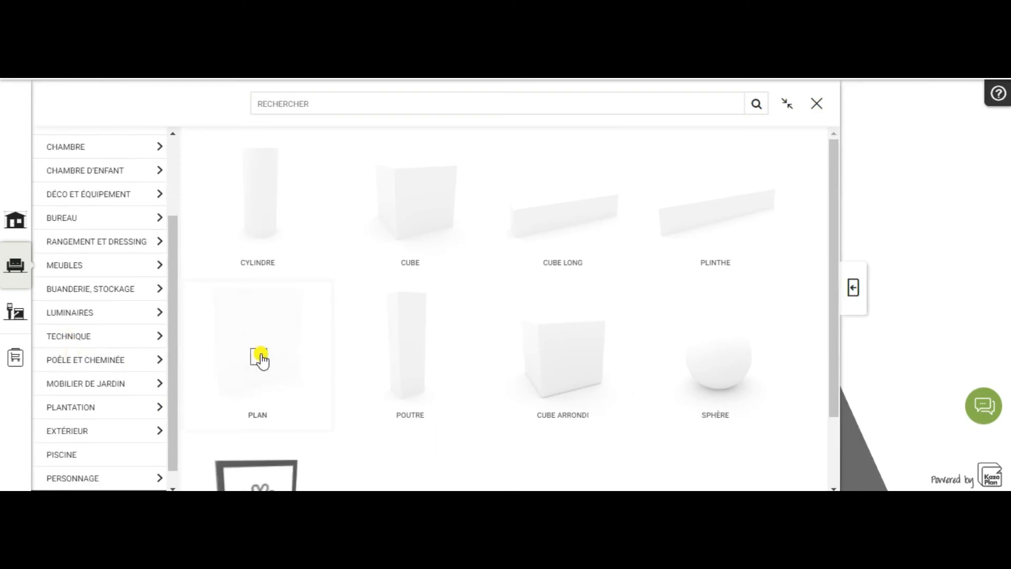
{"action": "left_click", "coordinate": [258, 361]}
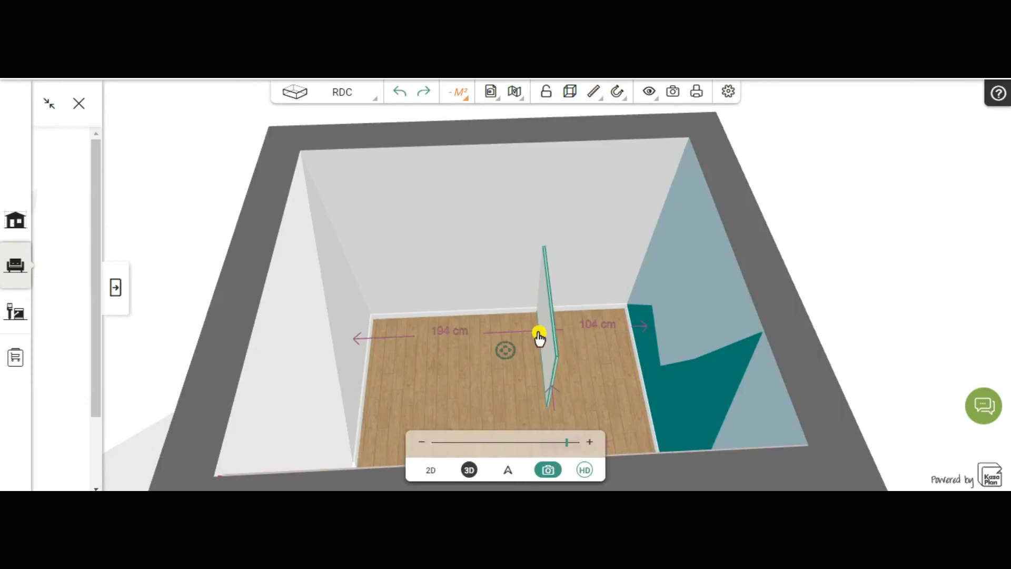
{"action": "left_click", "coordinate": [504, 357]}
{"action": "left_click", "coordinate": [470, 391]}
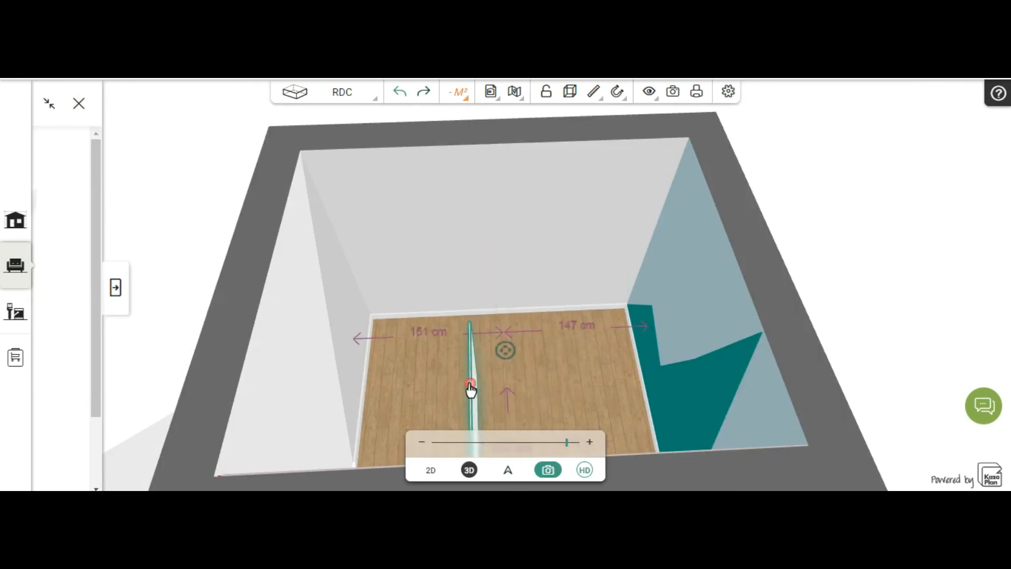
Rotate the upright panel a quarter turn so it stands parallel to the blank wall
{"action": "left_click_drag", "start_coordinate": [514, 370], "coordinate": [546, 426]}
{"action": "left_click", "coordinate": [546, 392]}
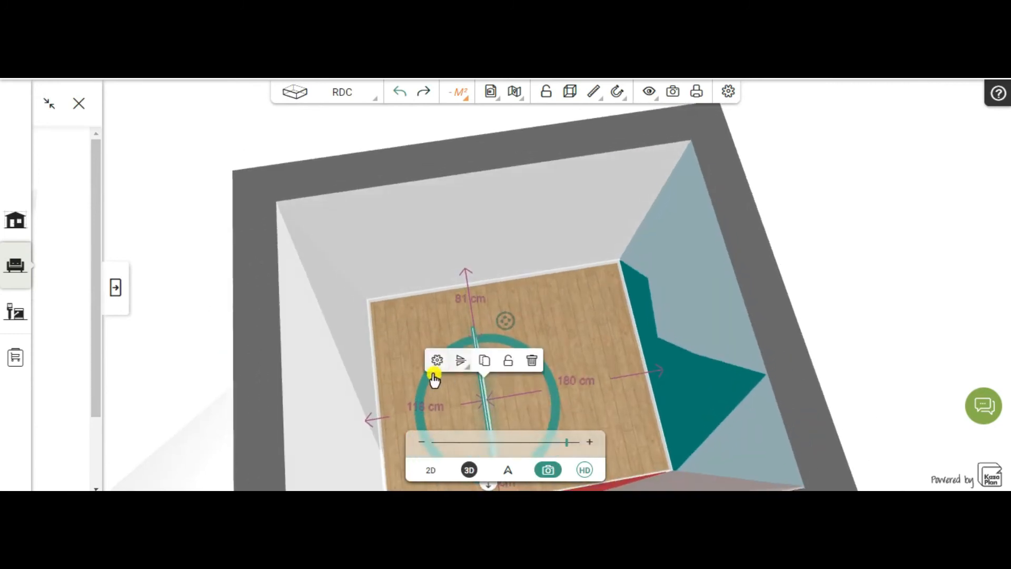
{"action": "scroll", "coordinate": [439, 375], "scroll_direction": "down", "scroll_amount": 3}
{"action": "left_click_drag", "start_coordinate": [445, 352], "coordinate": [508, 327]}
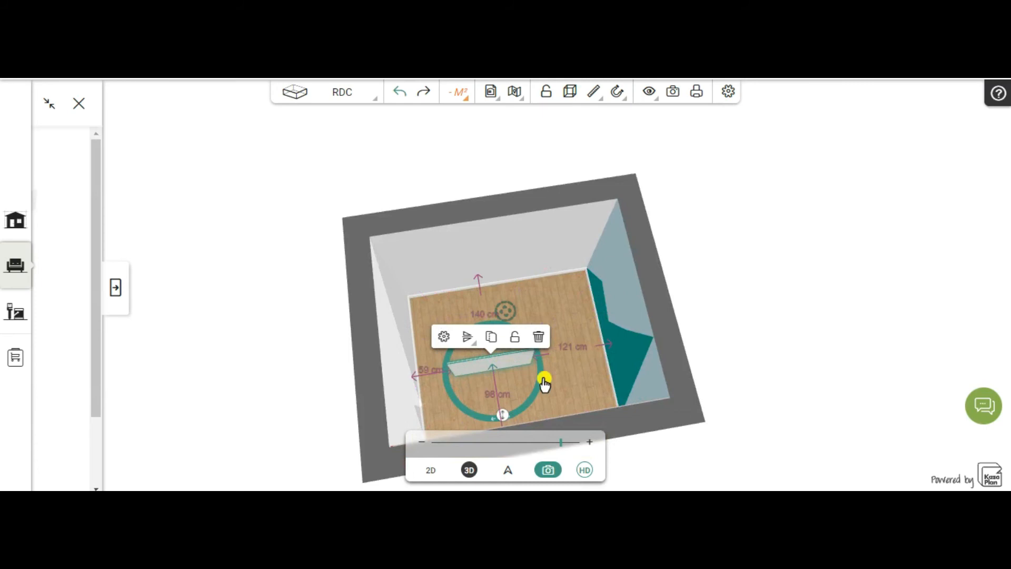
In the 2D plan, set the panel's height to 250 cm and its width to 300 cm
{"action": "left_click", "coordinate": [444, 338]}
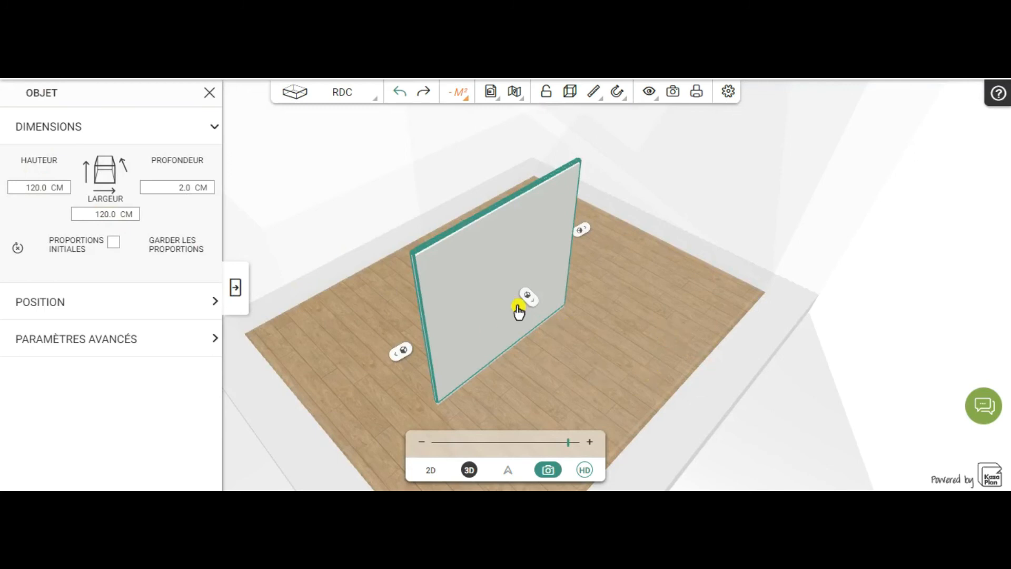
{"action": "left_click", "coordinate": [430, 469]}
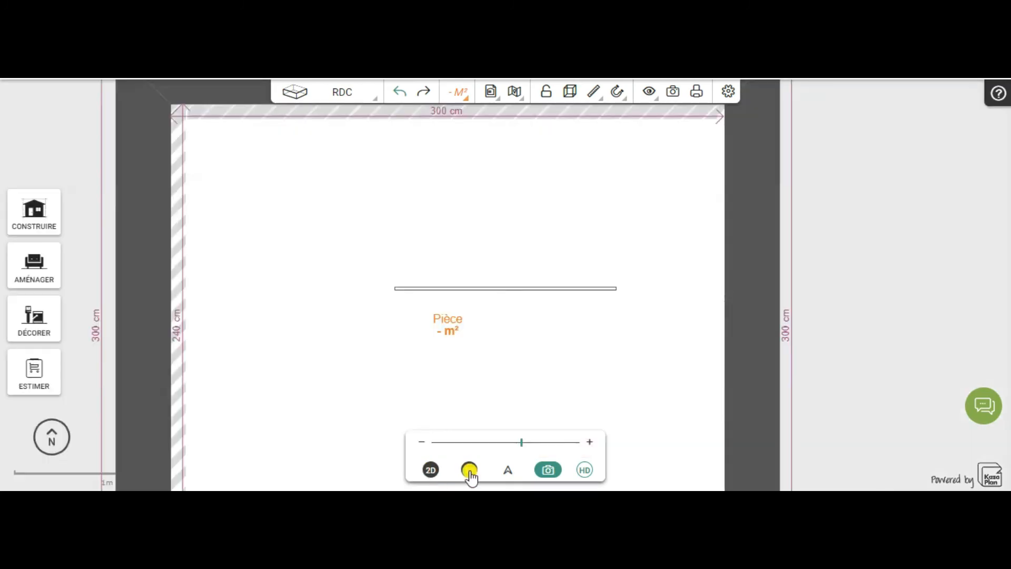
{"action": "left_click", "coordinate": [469, 470]}
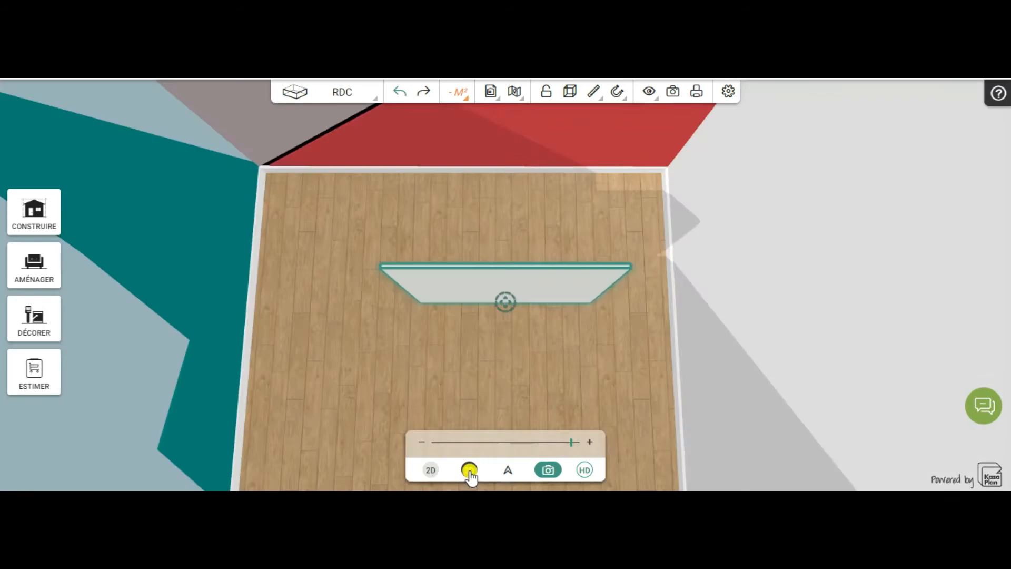
{"action": "left_click", "coordinate": [433, 471]}
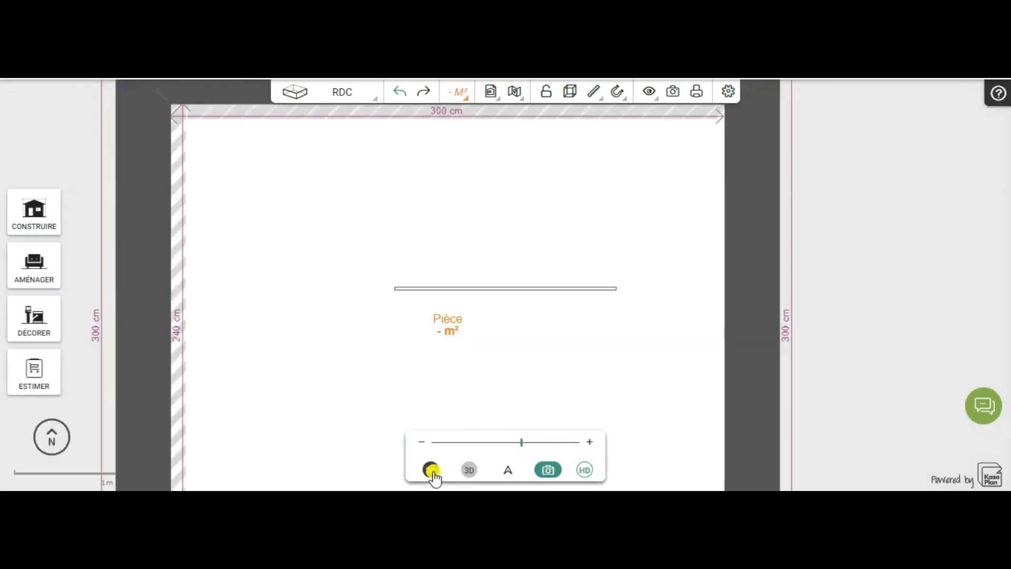
{"action": "left_click", "coordinate": [461, 290]}
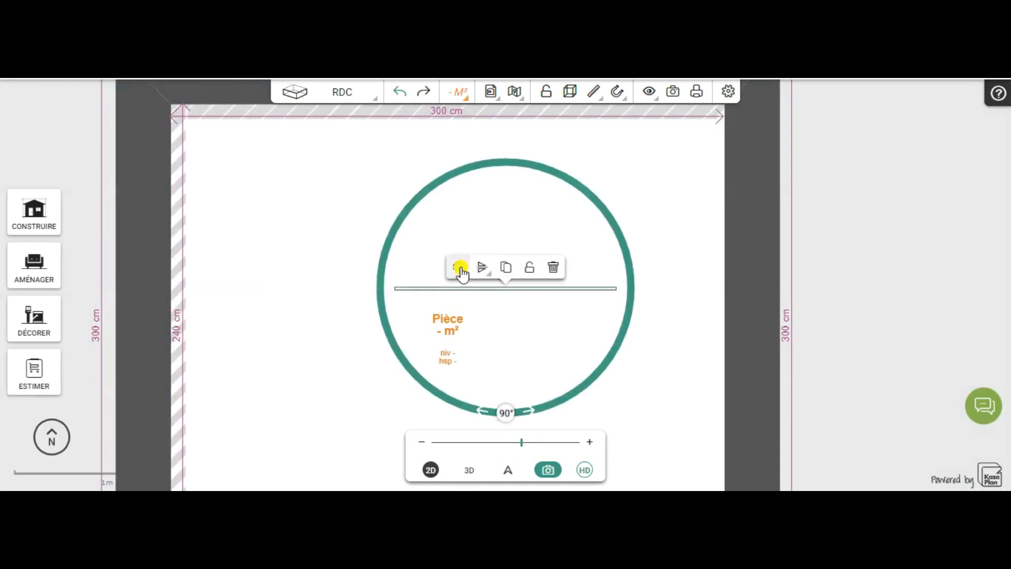
{"action": "left_click", "coordinate": [458, 270]}
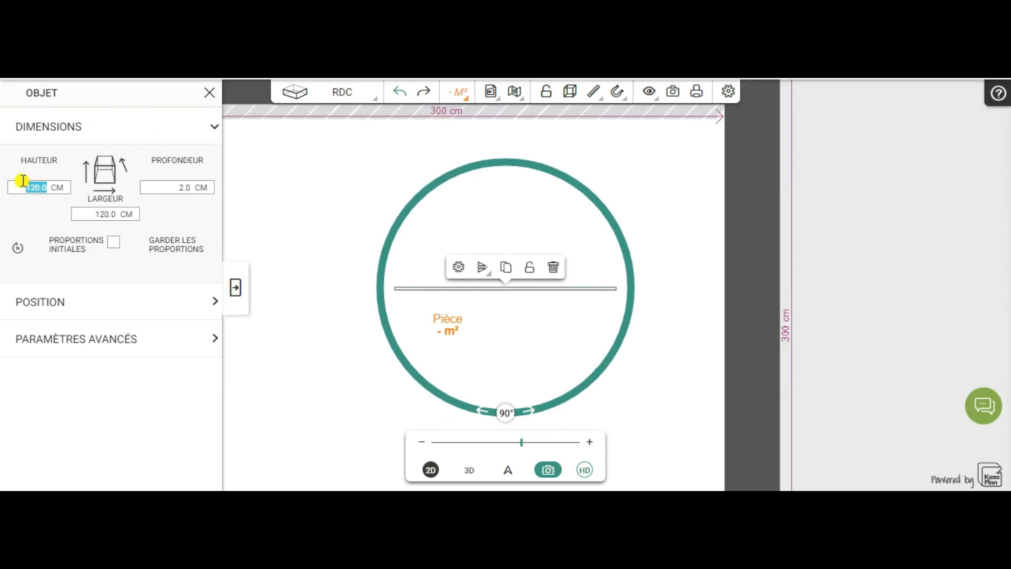
{"action": "left_click", "coordinate": [128, 214]}
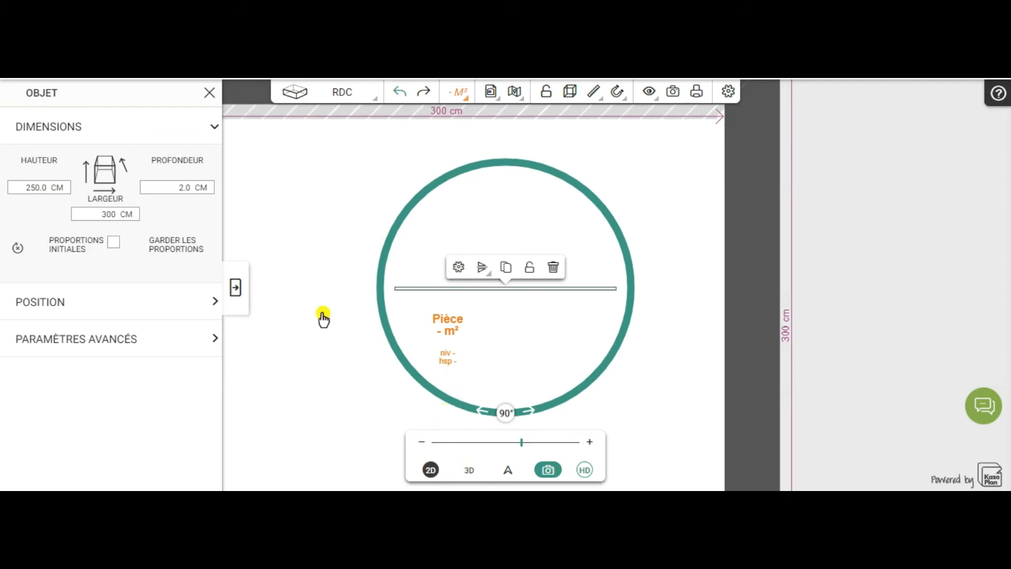
Shift the panel sideways in the plan so it fits exactly between the room's two side walls
{"action": "left_click", "coordinate": [236, 288]}
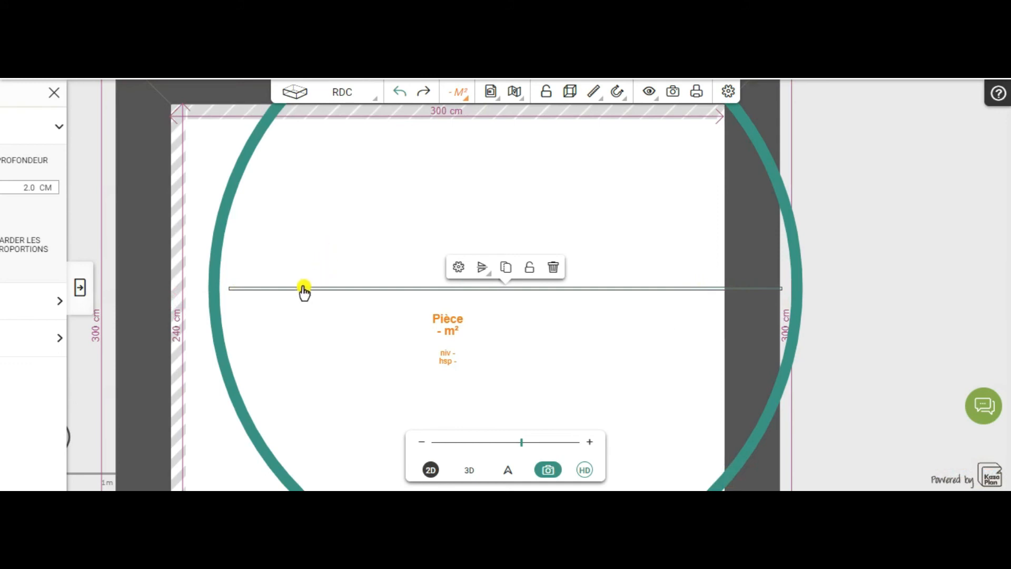
{"action": "left_click", "coordinate": [285, 293]}
{"action": "left_click_drag", "start_coordinate": [809, 240], "coordinate": [796, 268]}
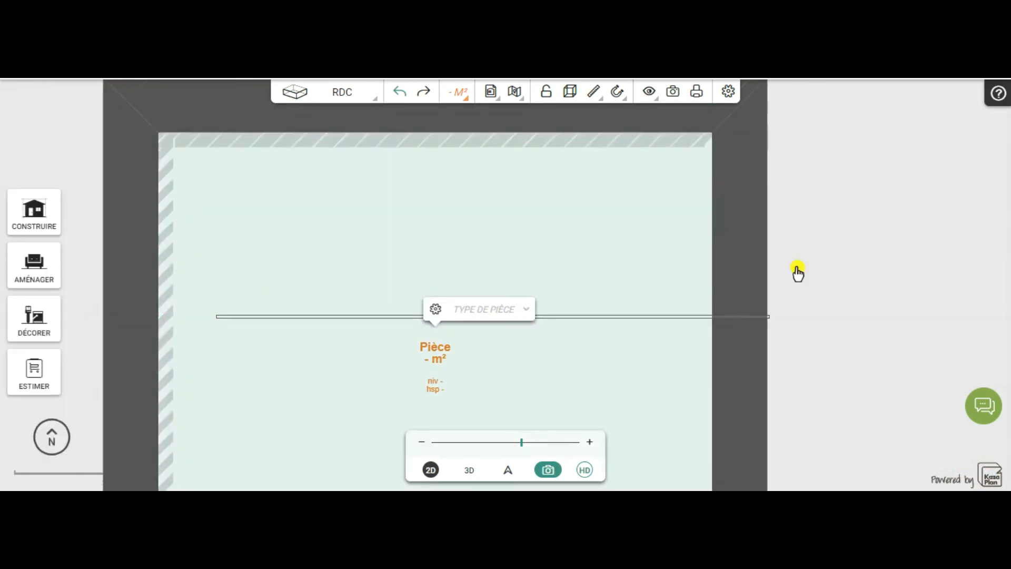
{"action": "left_click", "coordinate": [572, 317]}
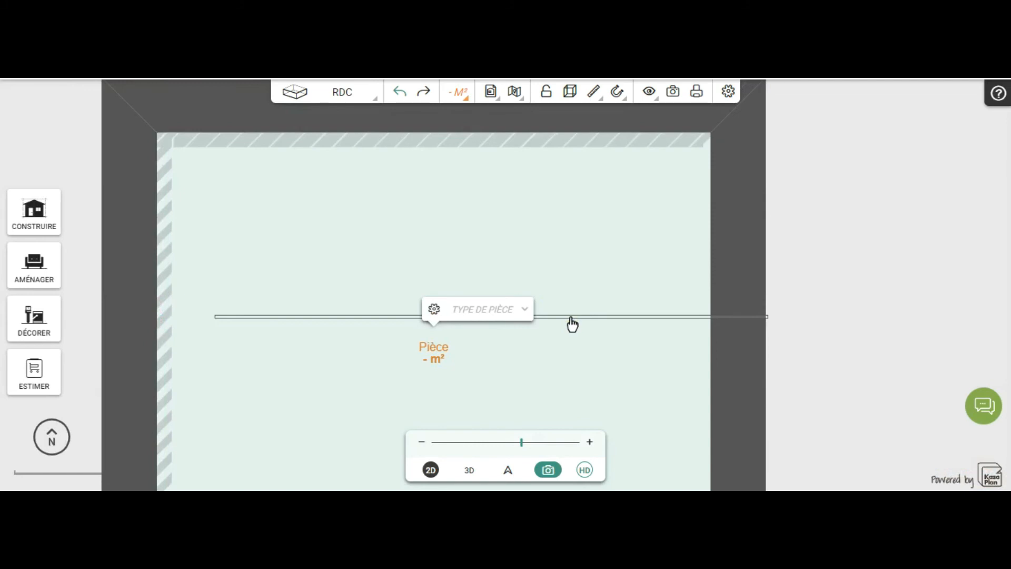
{"action": "left_click", "coordinate": [539, 318]}
{"action": "left_click_drag", "start_coordinate": [744, 317], "coordinate": [673, 323]}
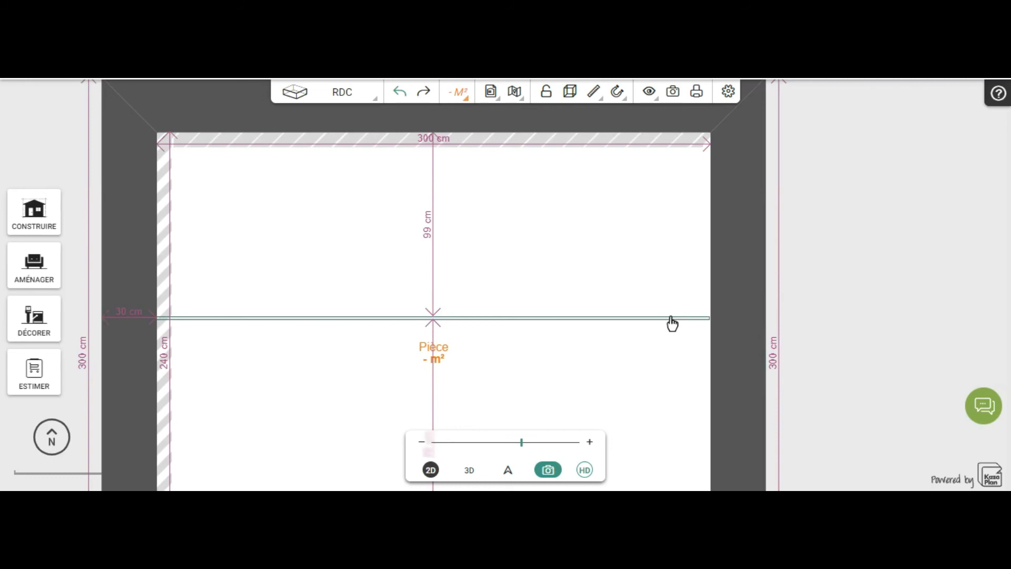
Return to the 3D view, turn the model to face the panel and open the panel's object settings
{"action": "left_click", "coordinate": [468, 470]}
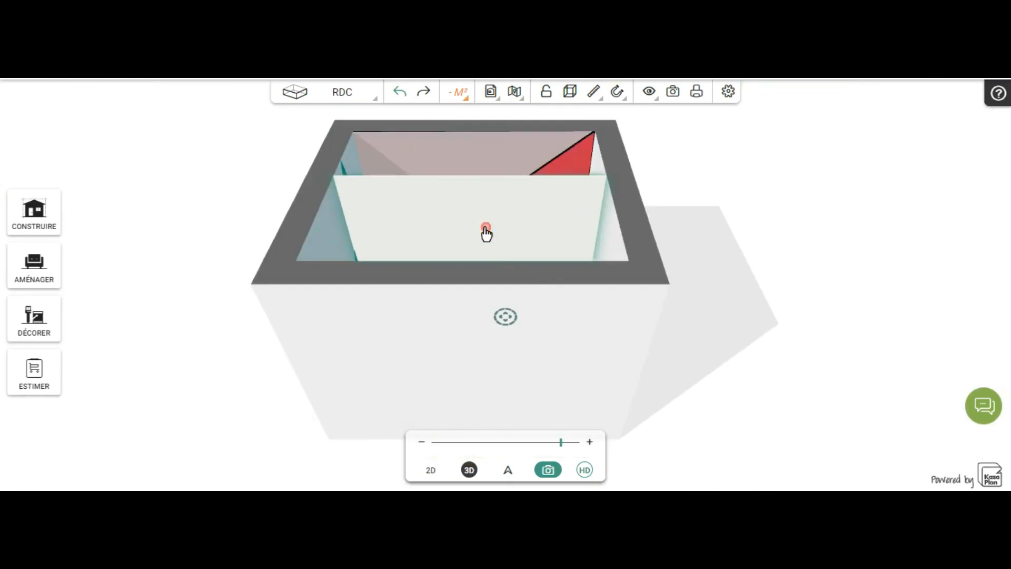
{"action": "left_click", "coordinate": [485, 230]}
{"action": "left_click_drag", "start_coordinate": [785, 225], "coordinate": [79, 347]}
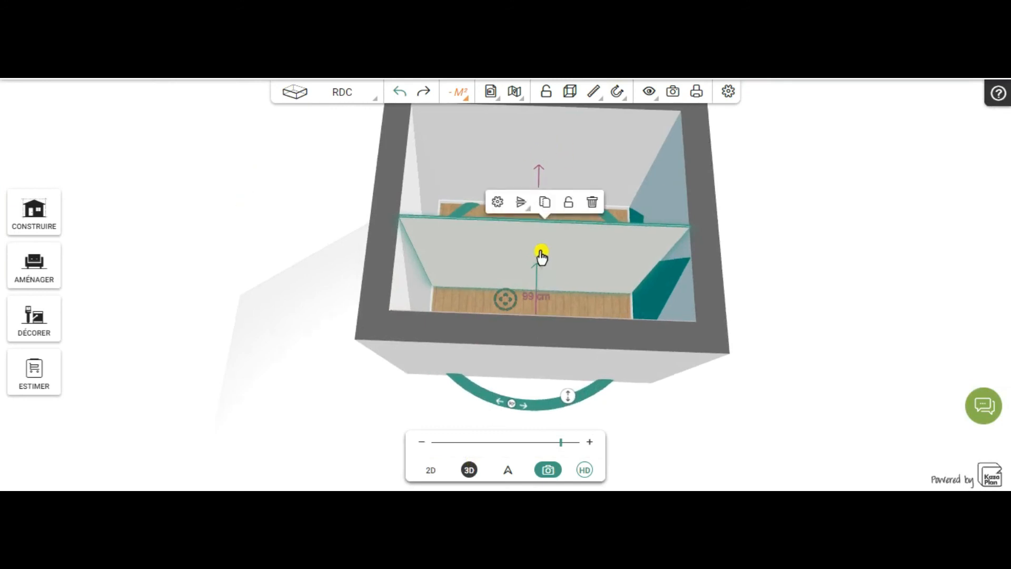
{"action": "left_click", "coordinate": [496, 262]}
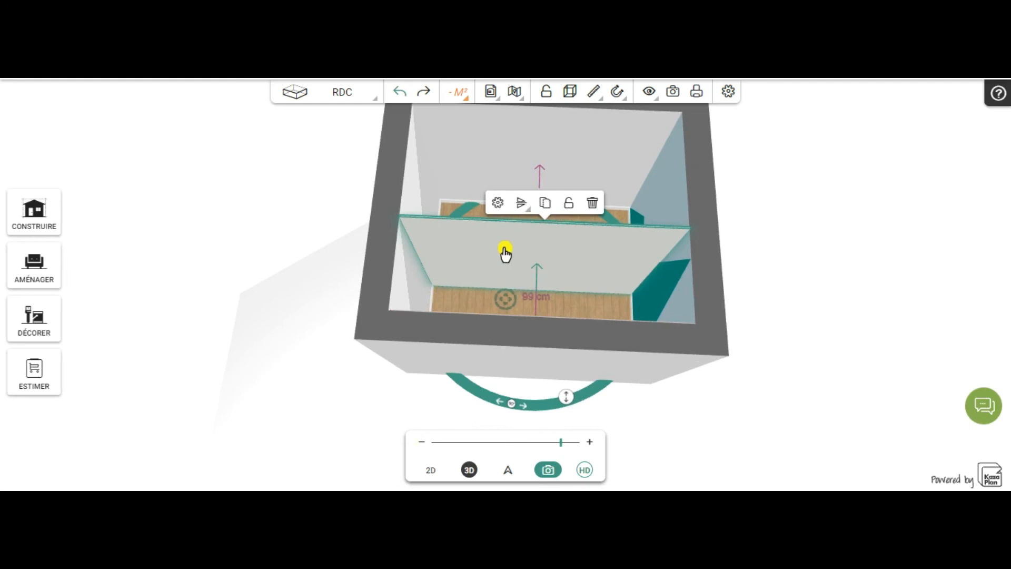
{"action": "left_click", "coordinate": [521, 251]}
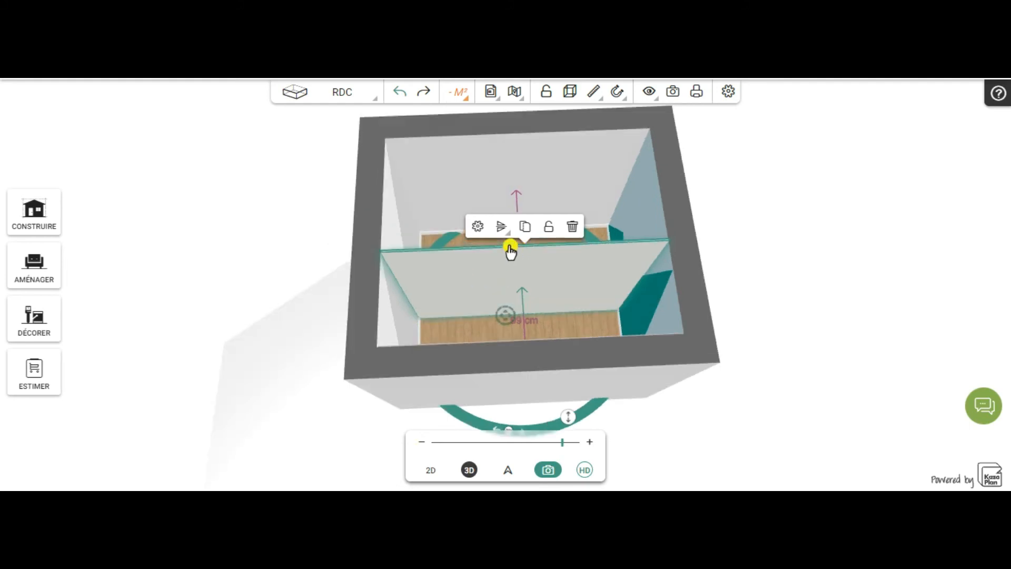
{"action": "left_click", "coordinate": [473, 228]}
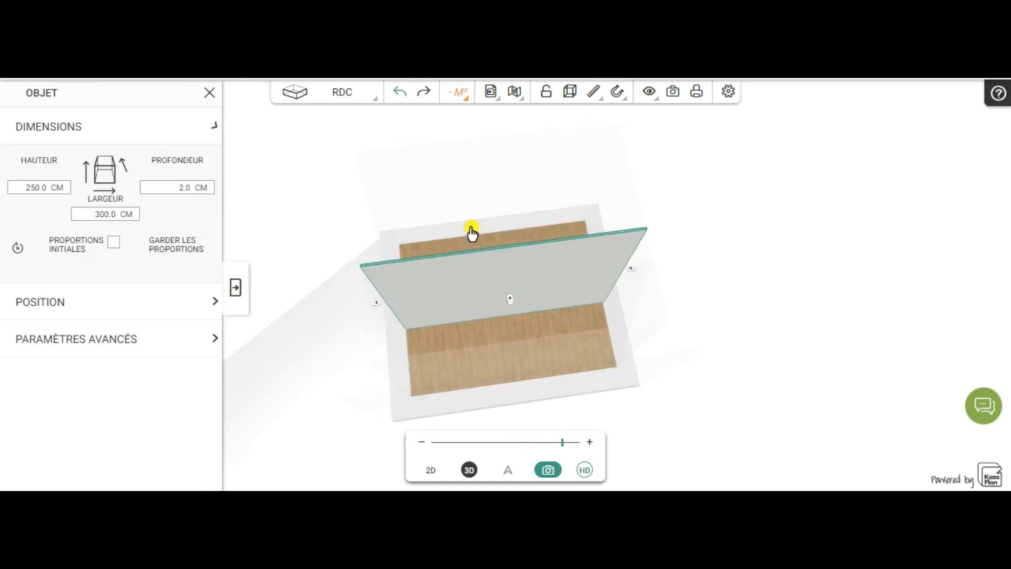
Load the image REVETEMENT-MURAL-DECOR-TROMPE-L-OEIL-3D-EXTENSION-D-ESPACE-PAYSAGE-D-AUTOMNE.JPG onto the panel through its advanced parameters
{"action": "left_click", "coordinate": [110, 342]}
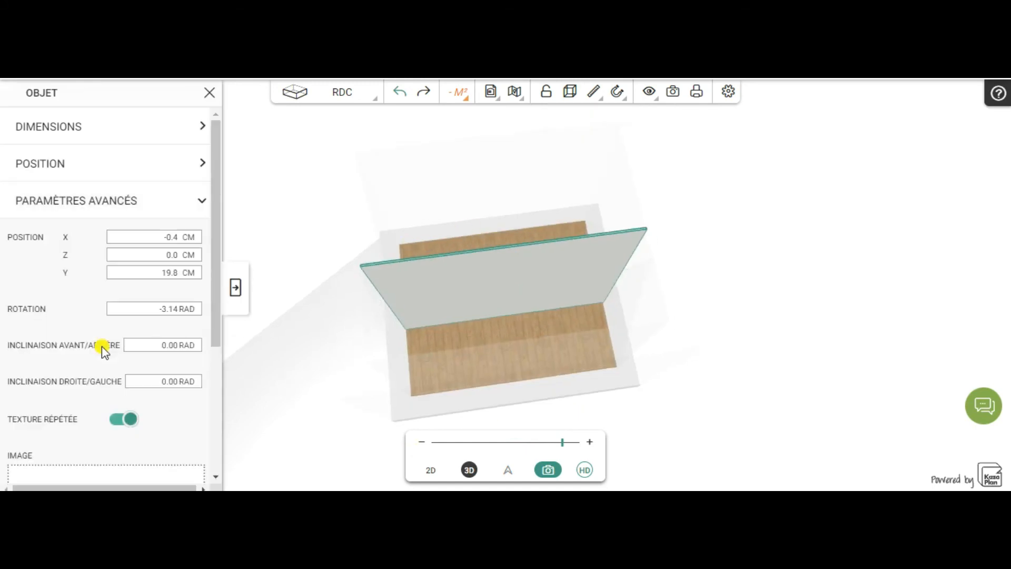
{"action": "left_click_drag", "start_coordinate": [217, 248], "coordinate": [210, 388]}
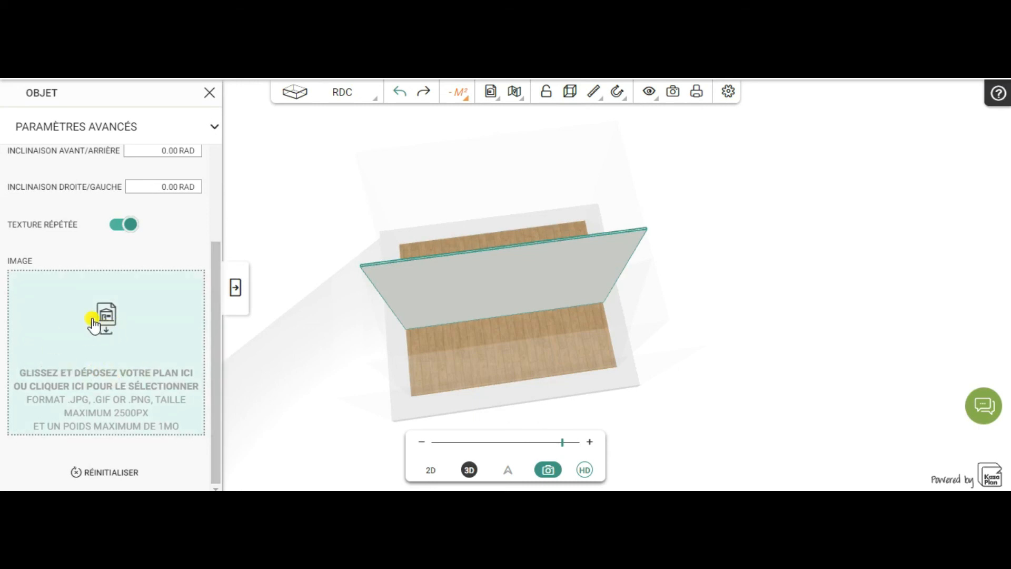
{"action": "left_click", "coordinate": [107, 329]}
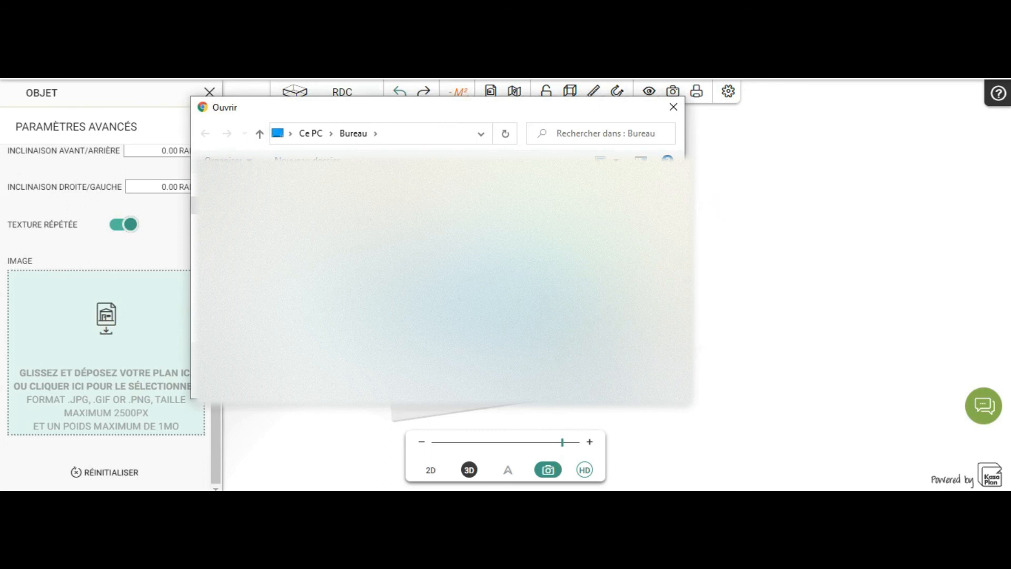
{"action": "left_click", "coordinate": [571, 383]}
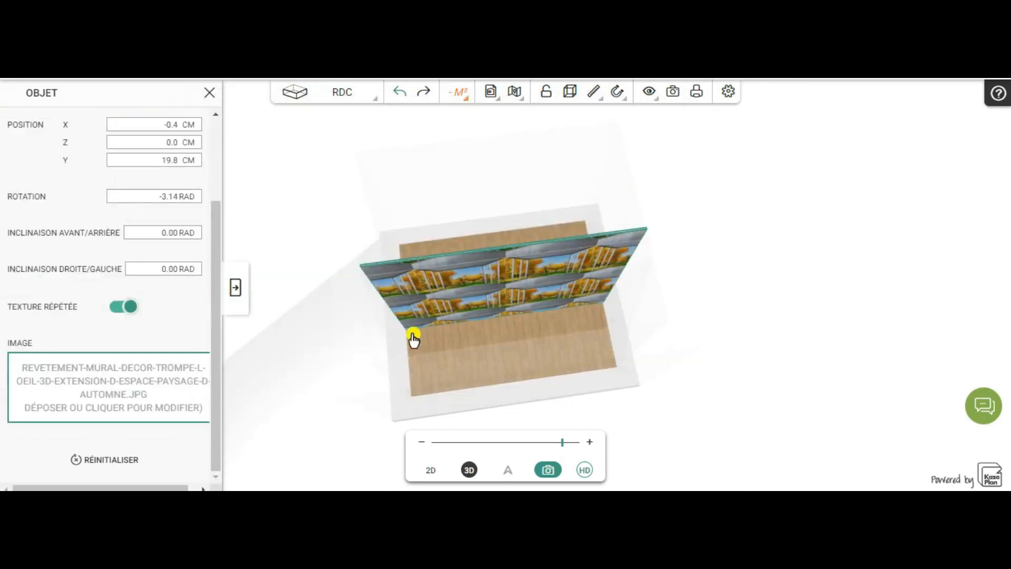
Turn off the repeated texture so a single copy of the mural image covers the whole panel, and close the object settings
{"action": "left_click_drag", "start_coordinate": [788, 366], "coordinate": [769, 239]}
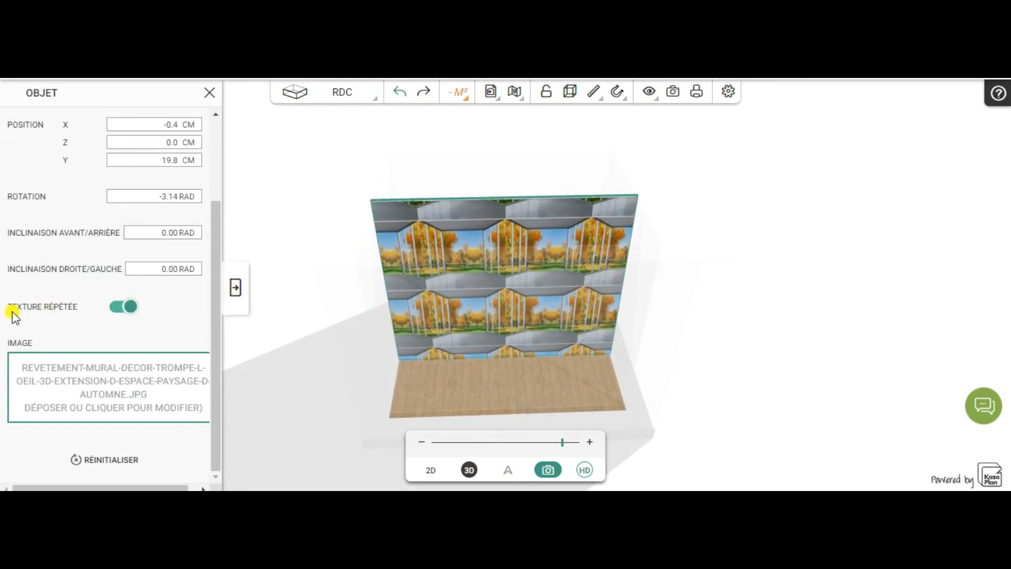
{"action": "left_click", "coordinate": [115, 311]}
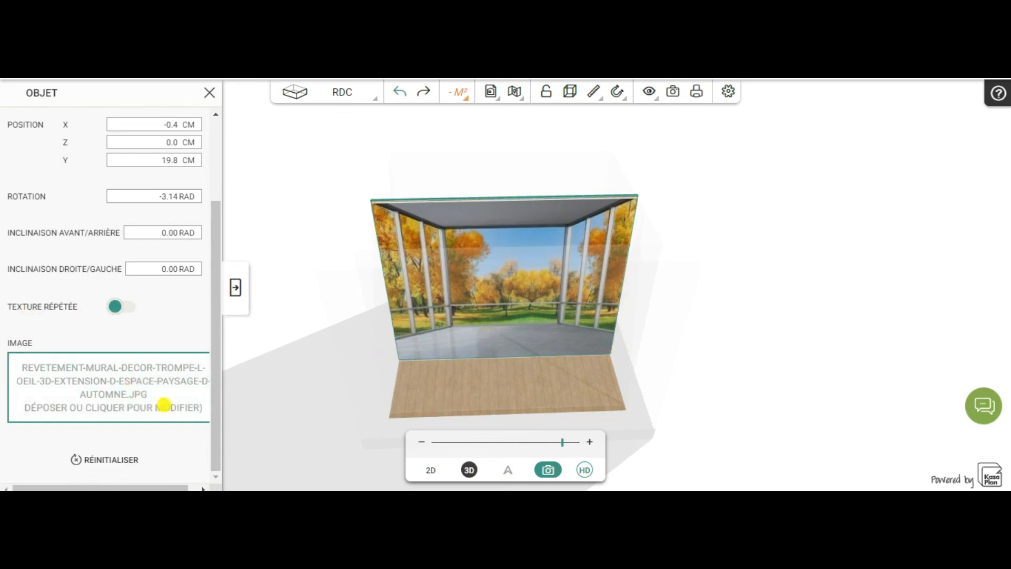
{"action": "left_click", "coordinate": [237, 288]}
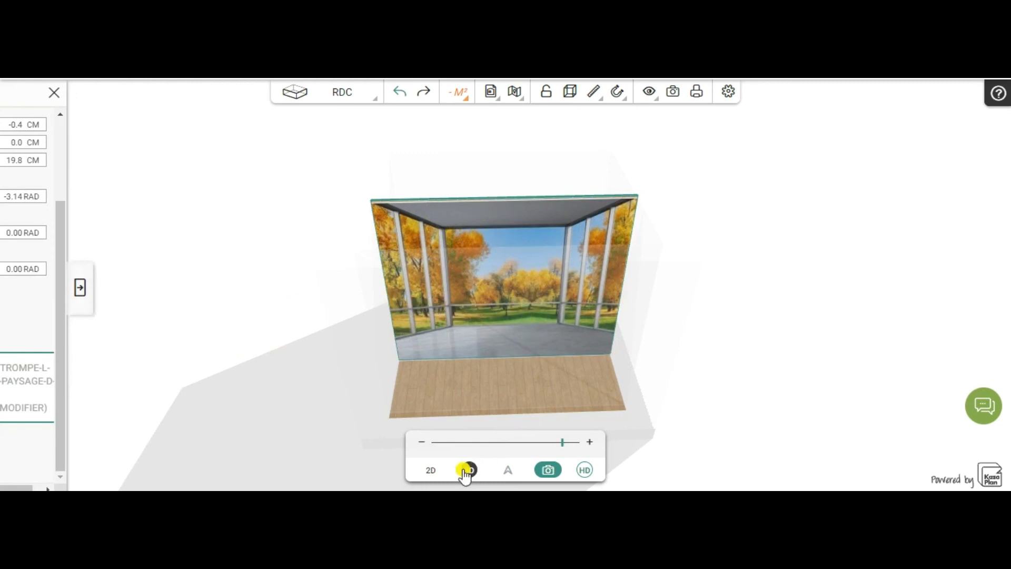
Bring the full room back in 3D, check the mural panel from above, and return to the 2D plan
{"action": "left_click", "coordinate": [431, 470]}
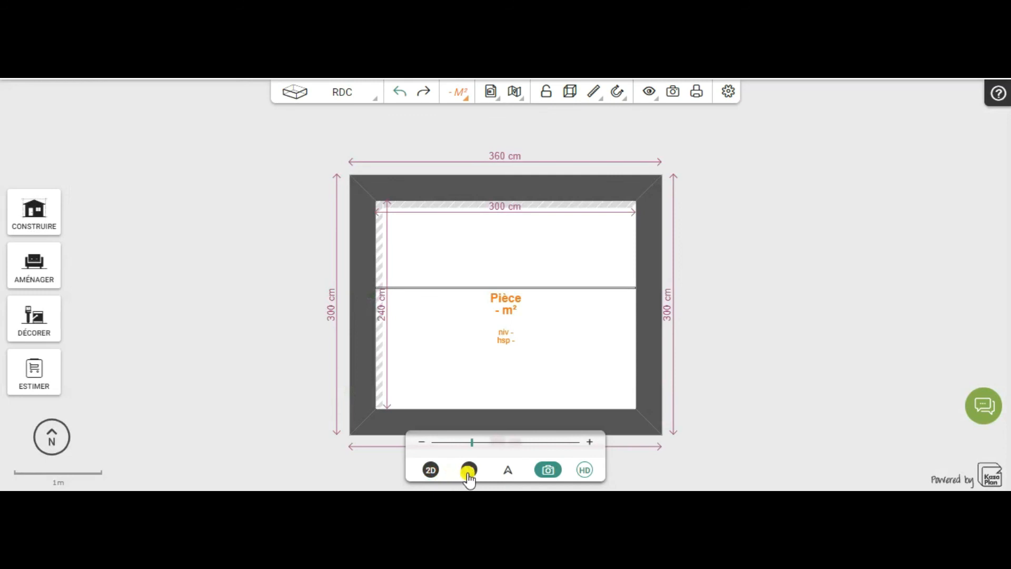
{"action": "left_click", "coordinate": [468, 472]}
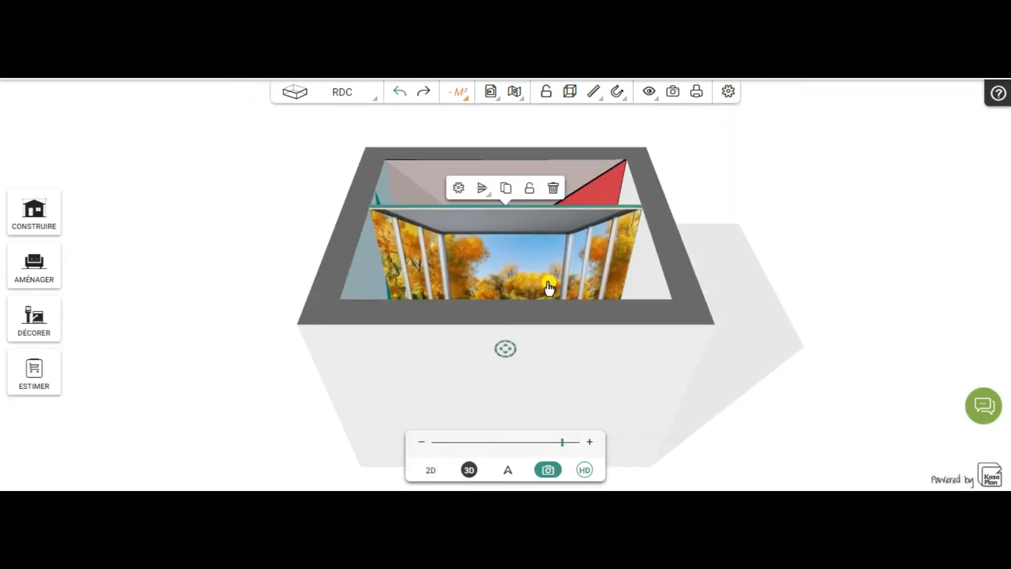
{"action": "left_click_drag", "start_coordinate": [846, 281], "coordinate": [817, 390]}
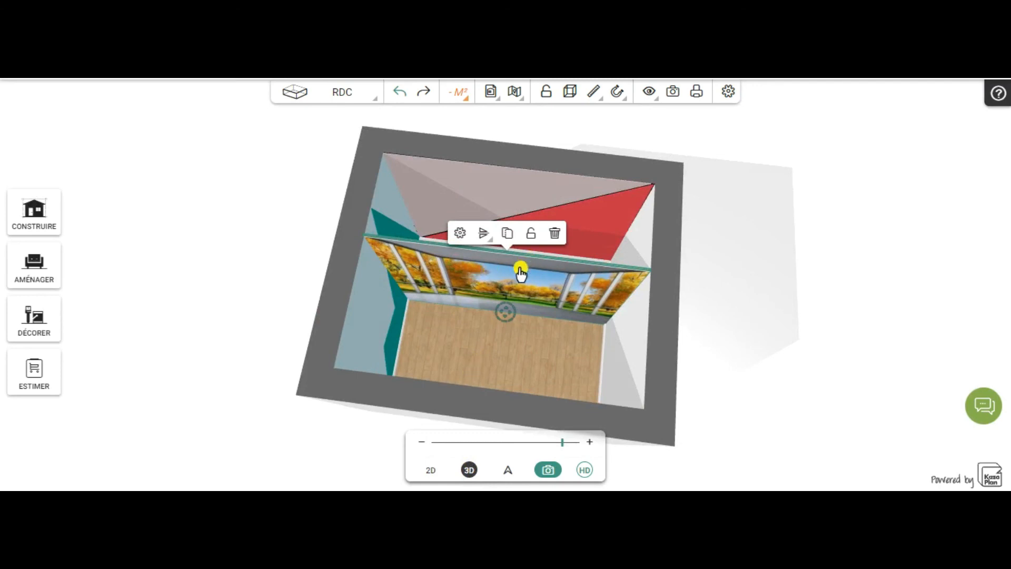
{"action": "left_click", "coordinate": [499, 265]}
{"action": "left_click", "coordinate": [489, 375]}
{"action": "left_click", "coordinate": [430, 469]}
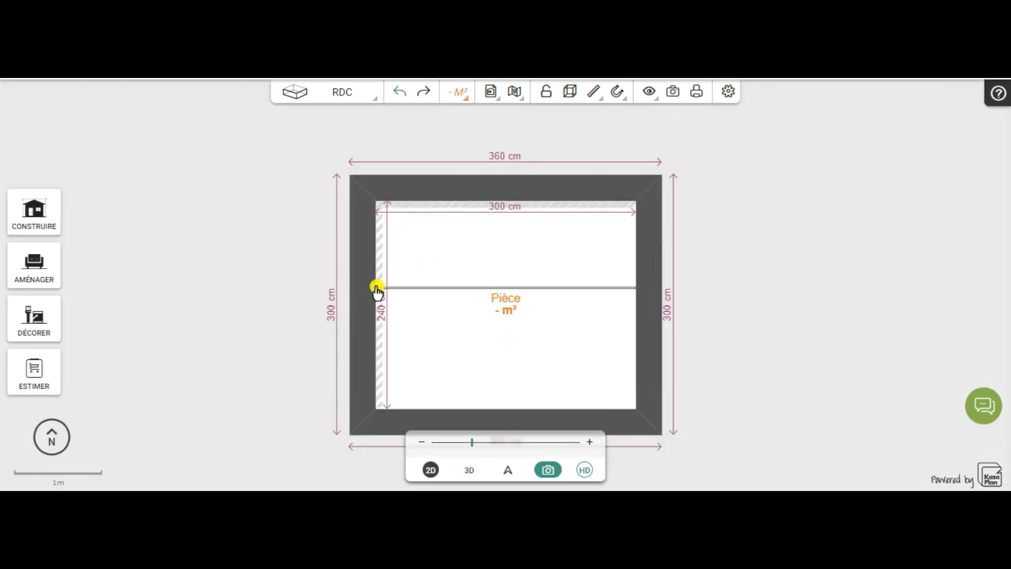
Try to move the mural panel in the 2D plan from the middle of the room toward the lower wall
{"action": "left_click", "coordinate": [410, 288]}
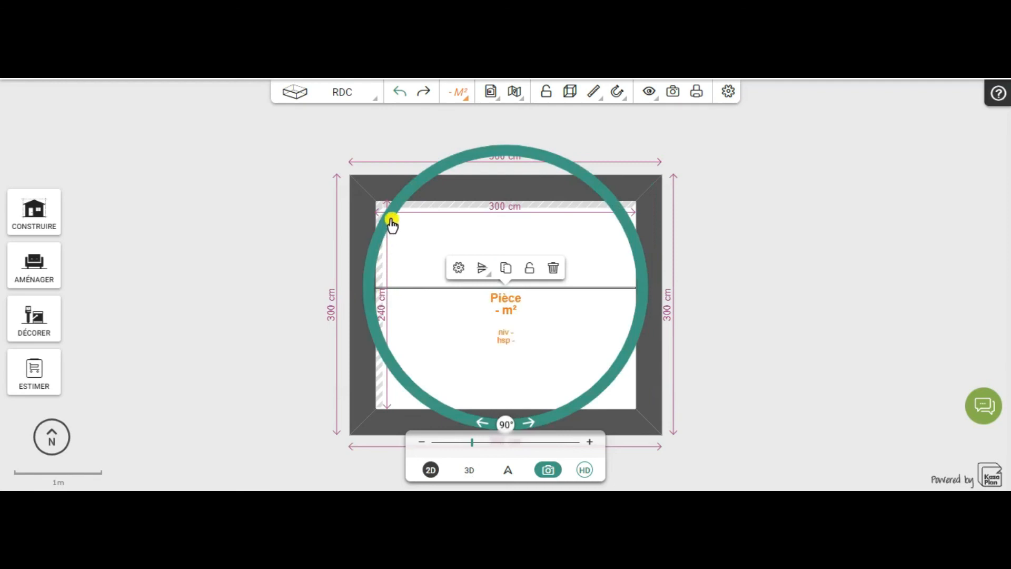
{"action": "left_click_drag", "start_coordinate": [395, 226], "coordinate": [605, 351]}
{"action": "left_click", "coordinate": [749, 315]}
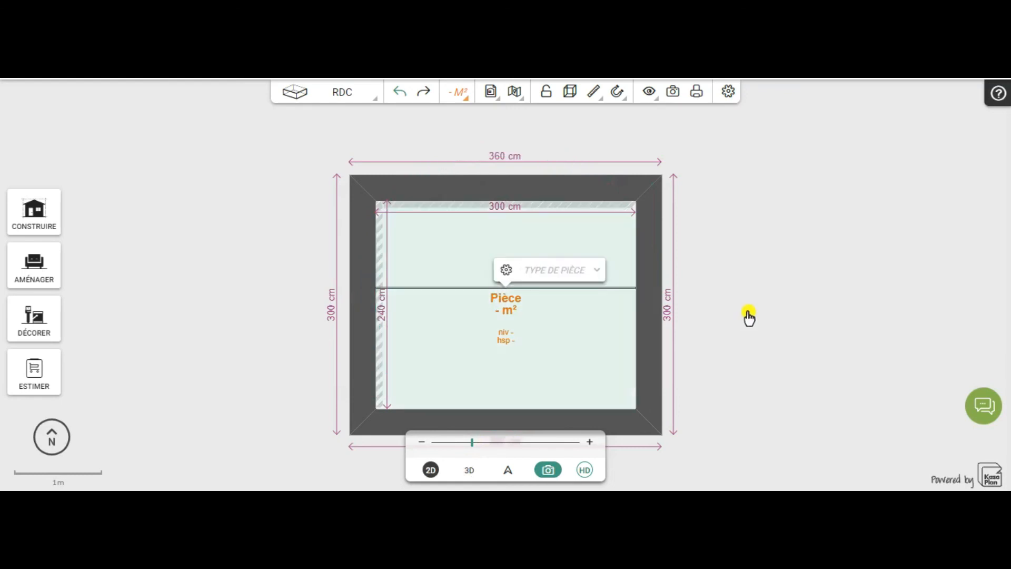
{"action": "scroll", "coordinate": [186, 270], "scroll_direction": "up", "scroll_amount": 3}
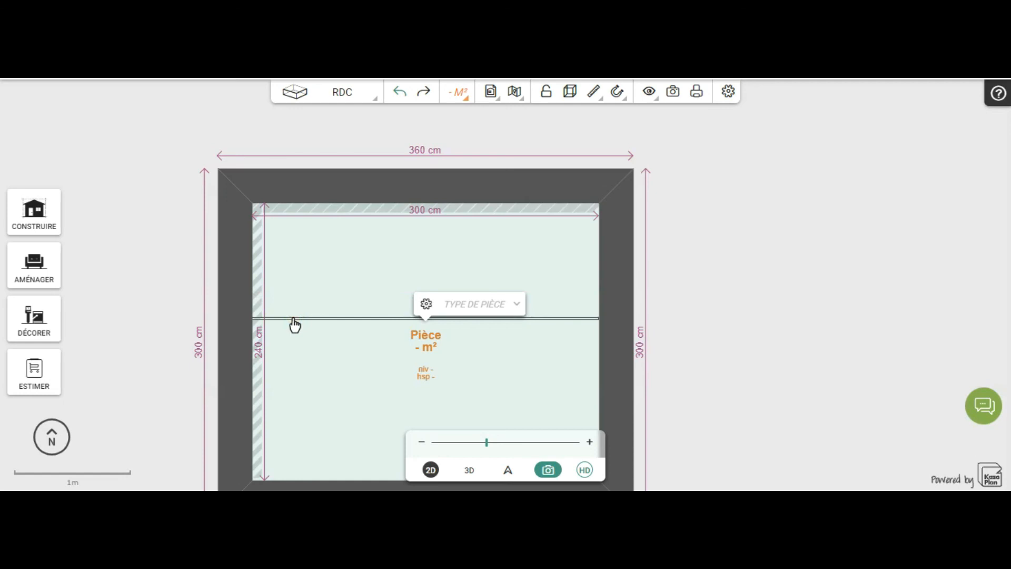
{"action": "scroll", "coordinate": [742, 309], "scroll_direction": "down", "scroll_amount": 2}
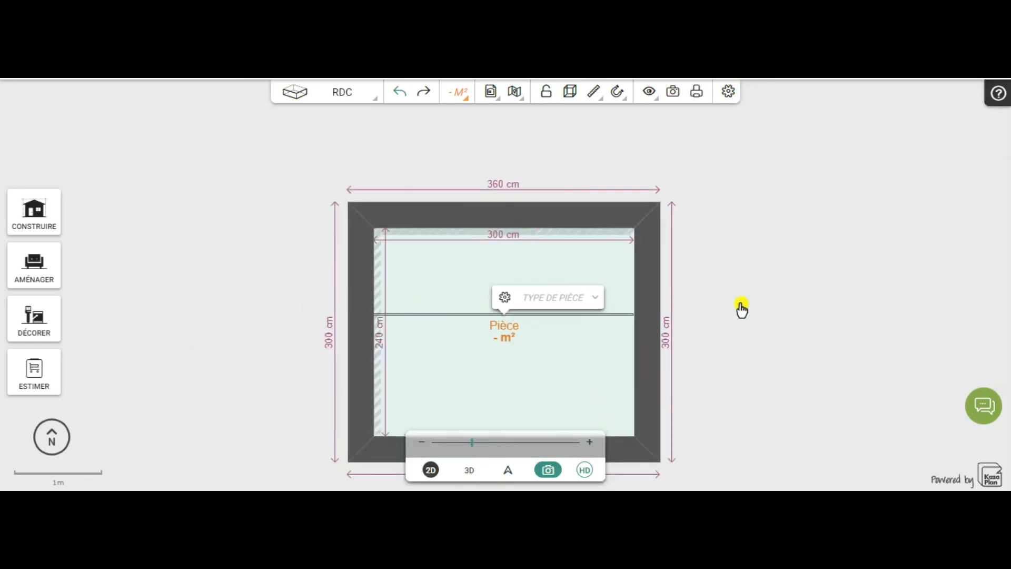
{"action": "left_click", "coordinate": [262, 317]}
{"action": "left_click", "coordinate": [477, 318]}
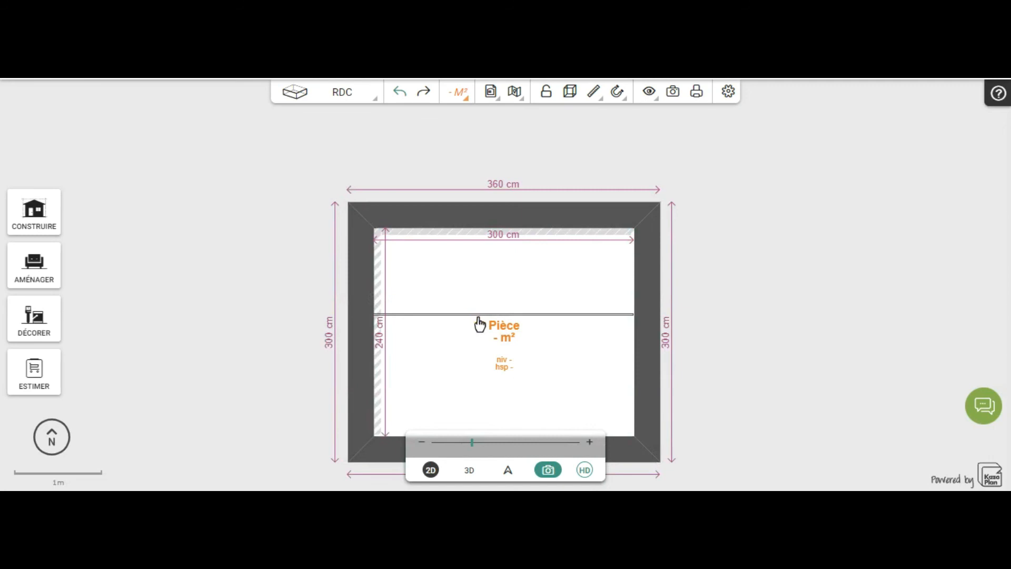
{"action": "left_click", "coordinate": [556, 315]}
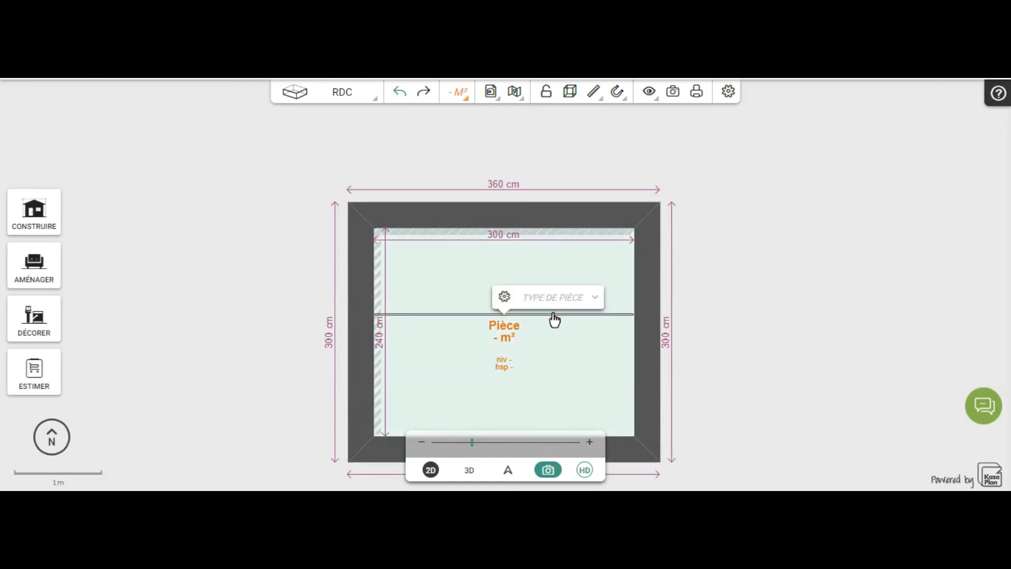
{"action": "left_click", "coordinate": [589, 316]}
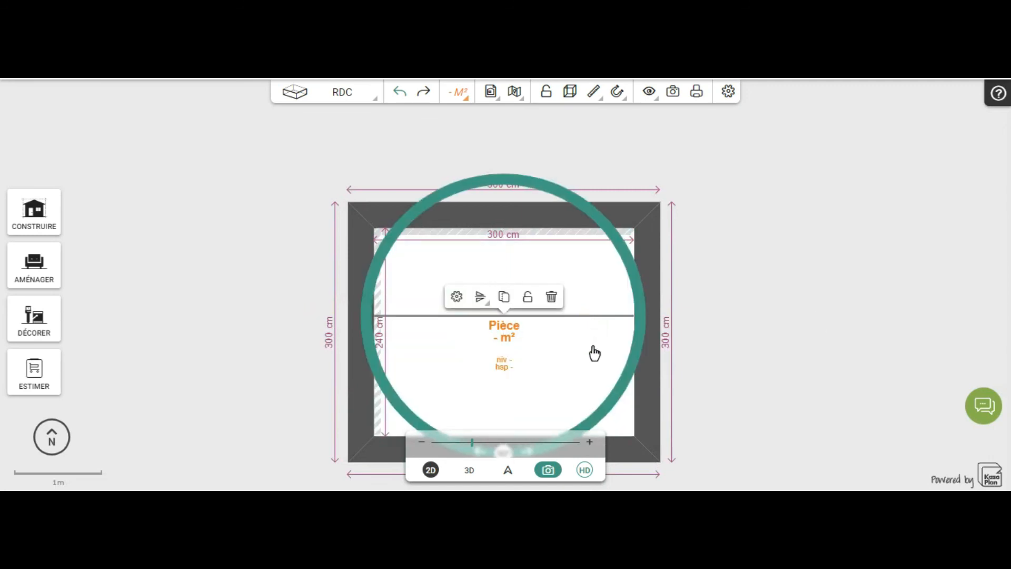
{"action": "left_click", "coordinate": [594, 390]}
{"action": "left_click", "coordinate": [723, 336]}
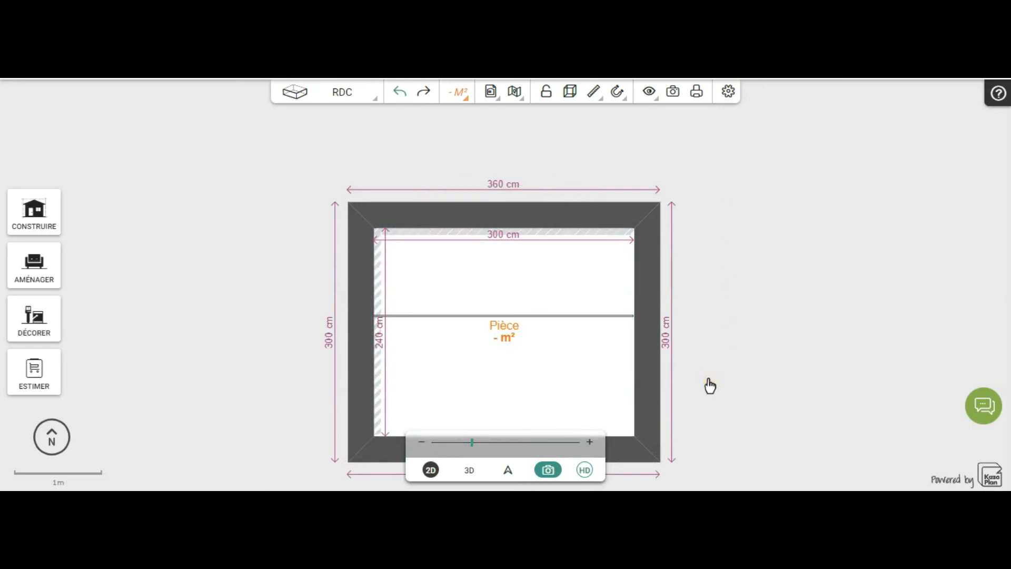
Retry the panel move from a closer view of the plan, and undo the attempt
{"action": "left_click", "coordinate": [605, 301]}
{"action": "scroll", "coordinate": [721, 331], "scroll_direction": "down", "scroll_amount": 1}
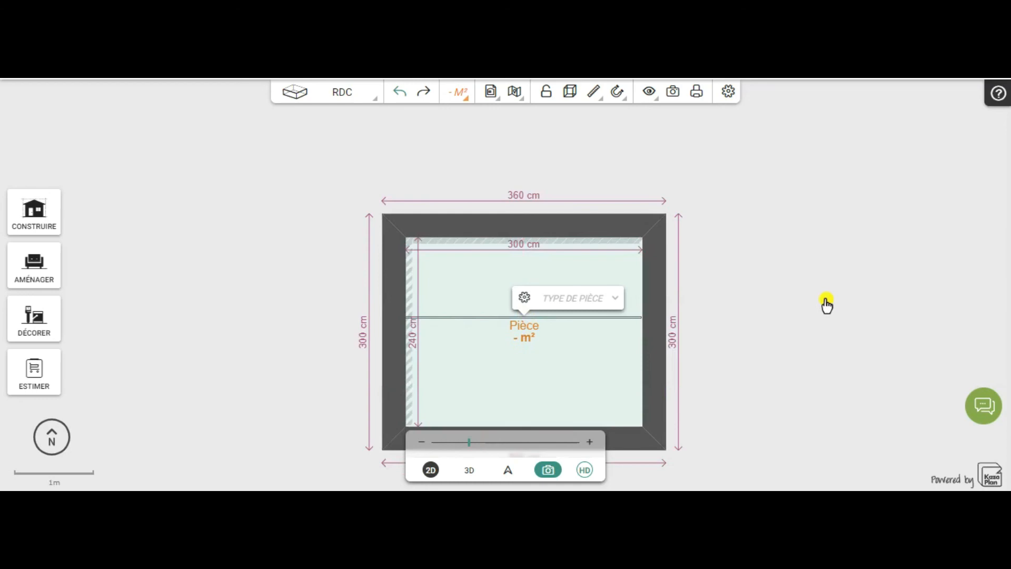
{"action": "scroll", "coordinate": [806, 305], "scroll_direction": "up", "scroll_amount": 3}
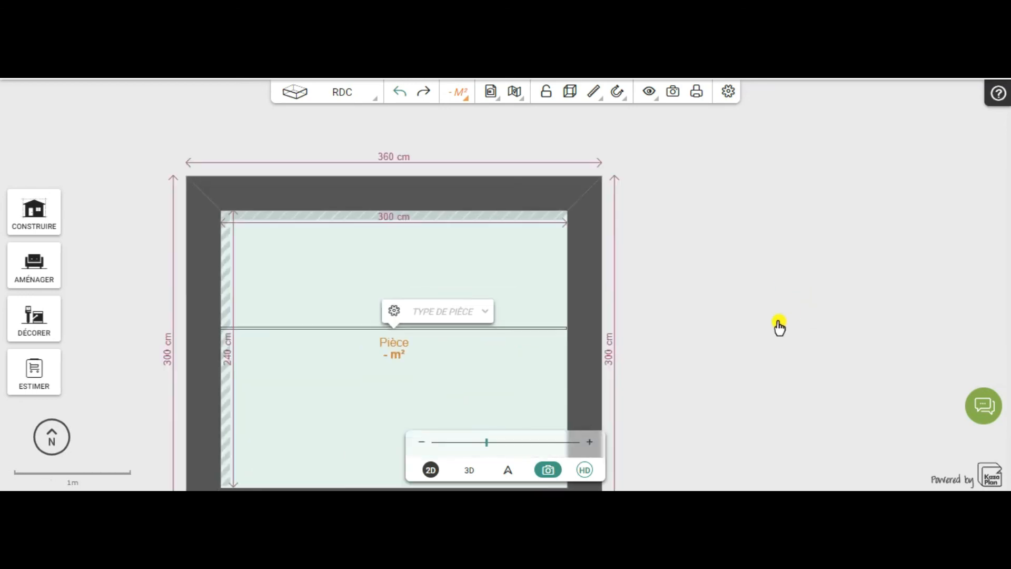
{"action": "left_click_drag", "start_coordinate": [768, 237], "coordinate": [898, 219]}
{"action": "left_click", "coordinate": [582, 217]}
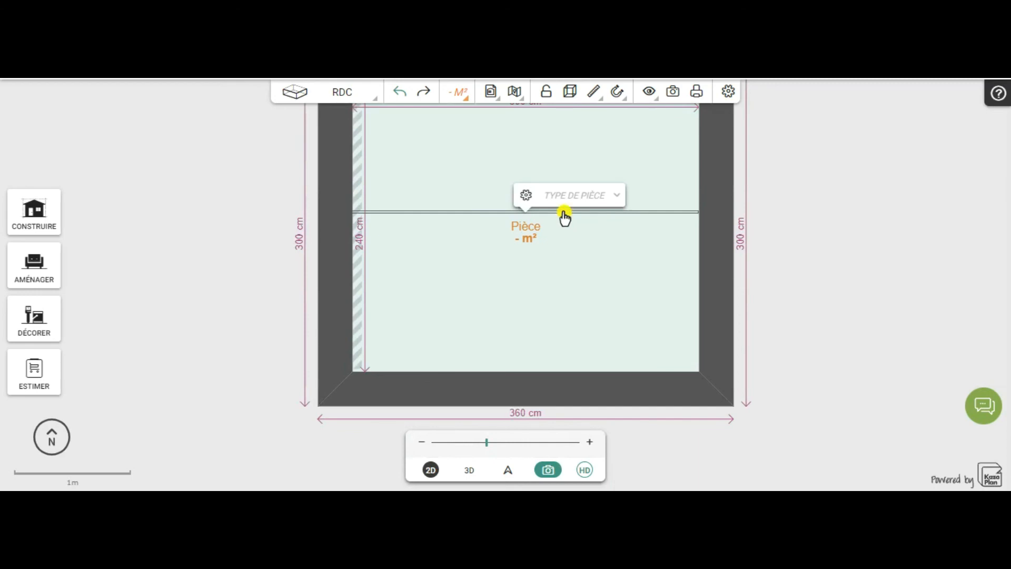
{"action": "left_click", "coordinate": [563, 212]}
{"action": "left_click_drag", "start_coordinate": [564, 213], "coordinate": [563, 226]}
{"action": "left_click", "coordinate": [563, 215]}
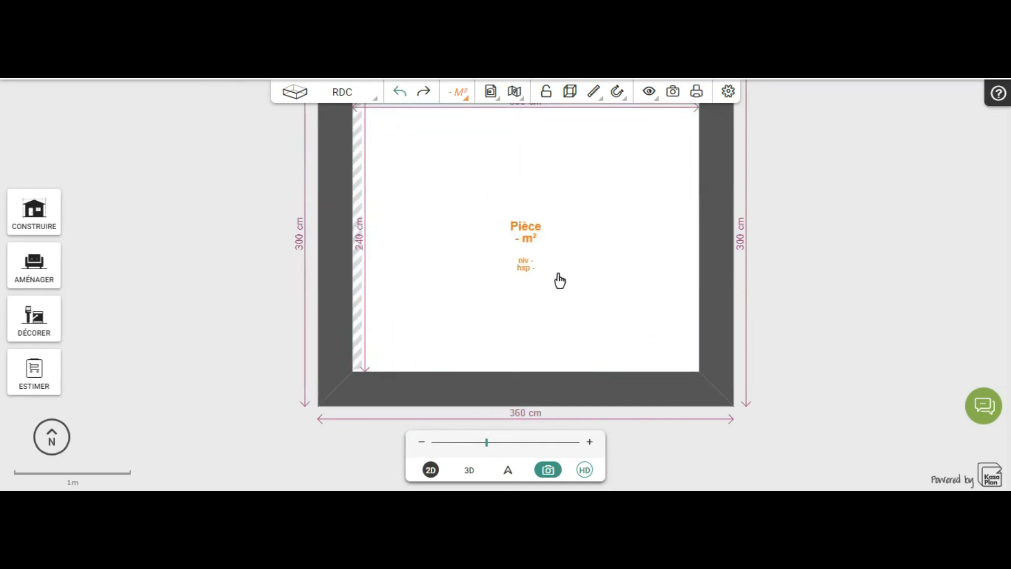
{"action": "left_click", "coordinate": [803, 215]}
{"action": "left_click", "coordinate": [803, 178]}
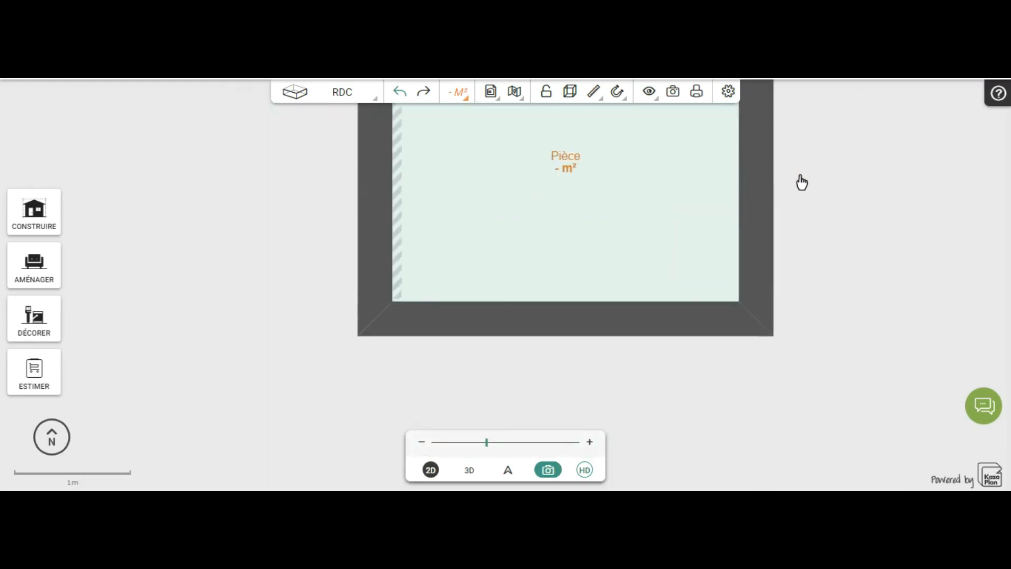
{"action": "left_click_drag", "start_coordinate": [801, 181], "coordinate": [800, 282]}
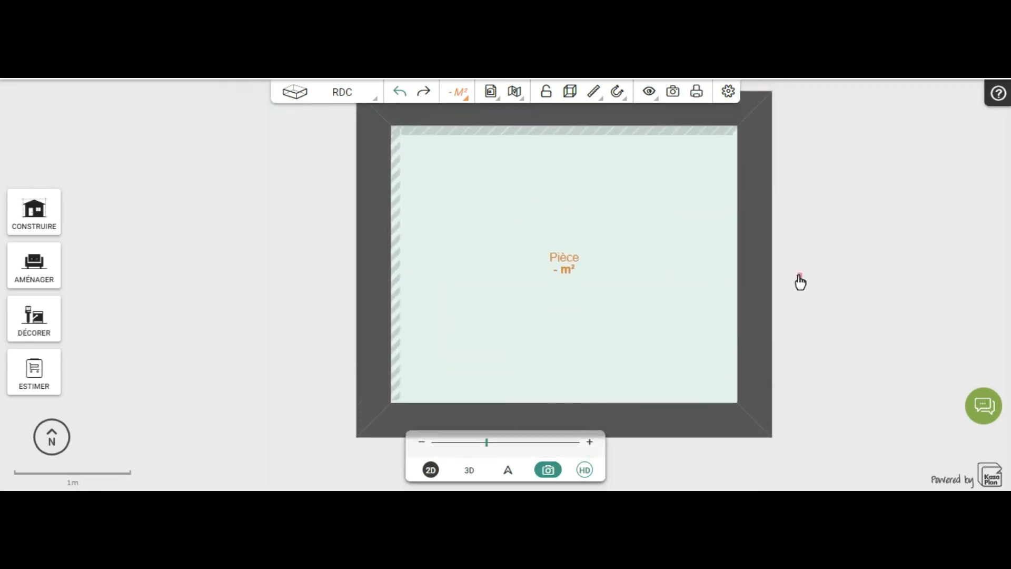
{"action": "left_click", "coordinate": [402, 89]}
{"action": "left_click", "coordinate": [402, 100]}
Move the mural panel flat against the inner face of the room's lower wall and lock it in place
{"action": "left_click", "coordinate": [550, 266]}
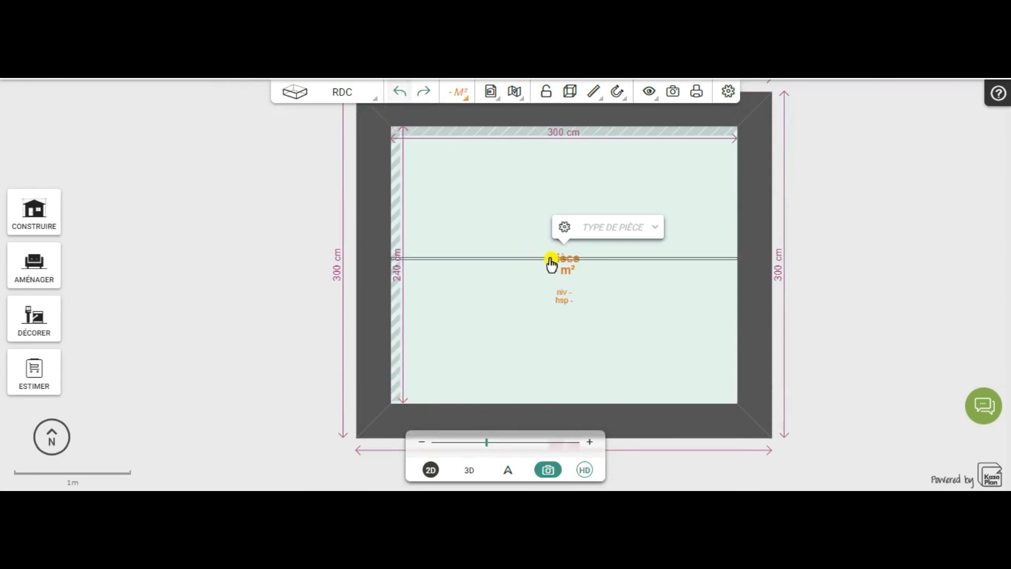
{"action": "mouse_move", "coordinate": [549, 266]}
{"action": "left_mouse_down"}
{"action": "mouse_move", "coordinate": [548, 277]}
{"action": "mouse_move", "coordinate": [528, 242]}
{"action": "mouse_move", "coordinate": [531, 260]}
{"action": "left_mouse_up"}
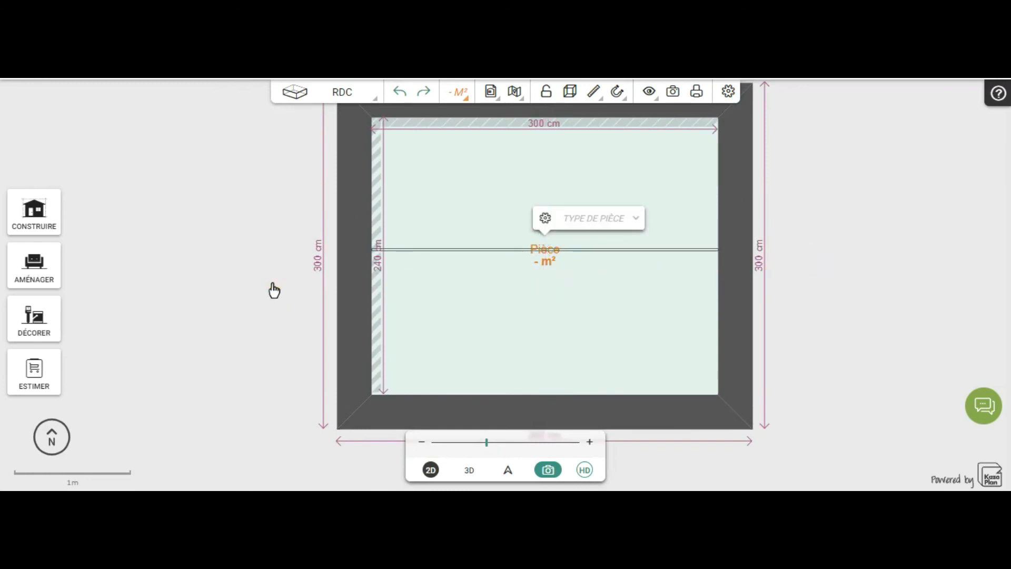
{"action": "left_click", "coordinate": [251, 260]}
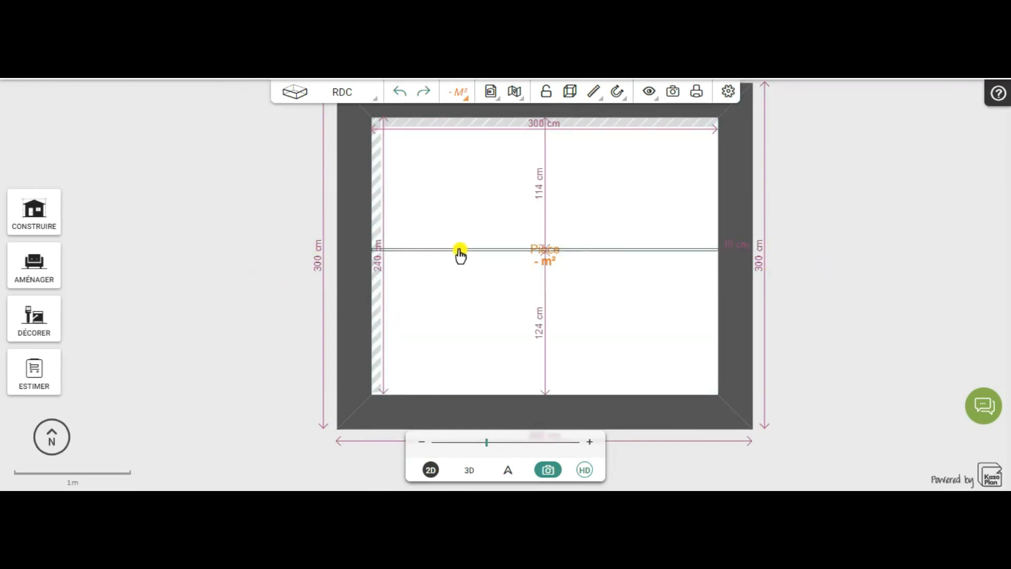
{"action": "left_click_drag", "start_coordinate": [525, 294], "coordinate": [595, 397]}
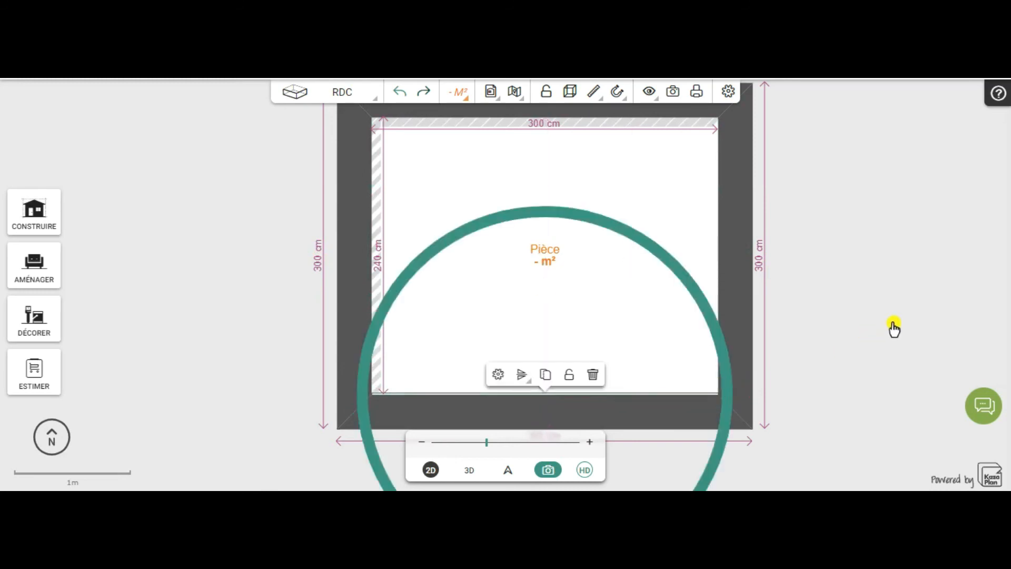
{"action": "left_click", "coordinate": [569, 377]}
Return to the 3D view and examine the mural wall and the painted walls from opposite sides of the room
{"action": "left_click", "coordinate": [469, 471]}
{"action": "left_click_drag", "start_coordinate": [1004, 245], "coordinate": [319, 311]}
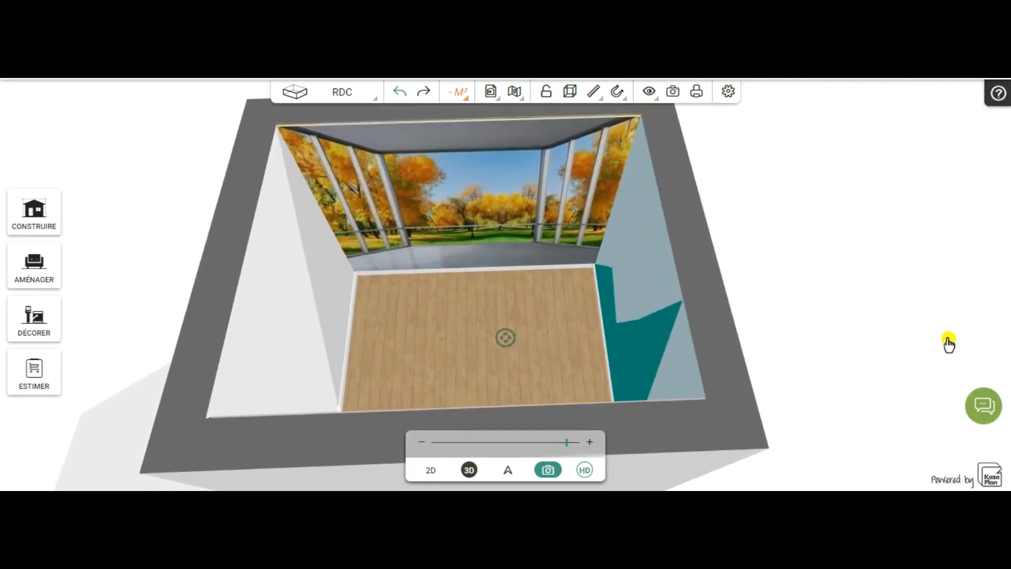
{"action": "left_click_drag", "start_coordinate": [457, 337], "coordinate": [878, 329]}
{"action": "left_click_drag", "start_coordinate": [259, 264], "coordinate": [549, 344]}
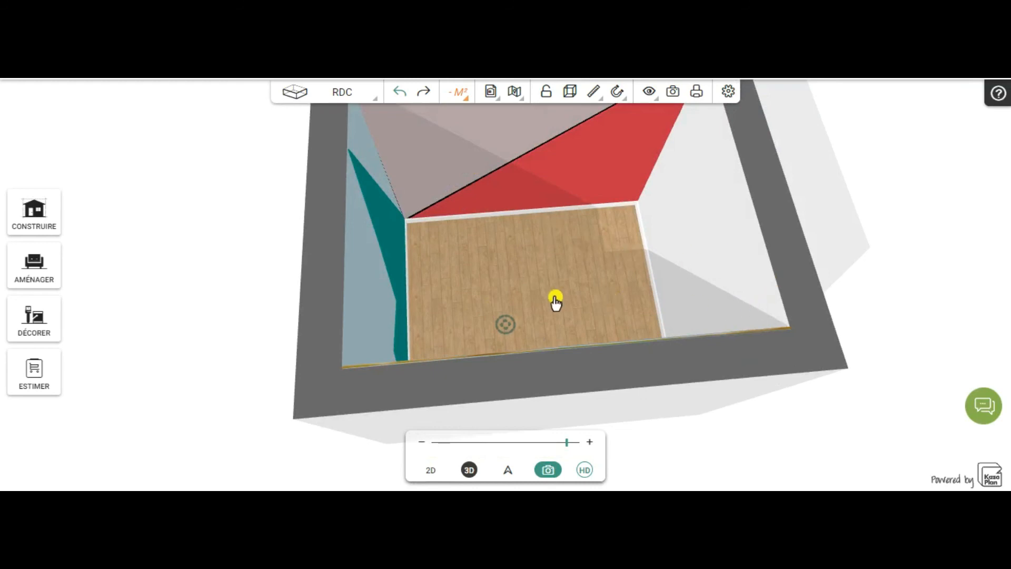
{"action": "left_click_drag", "start_coordinate": [929, 257], "coordinate": [215, 377]}
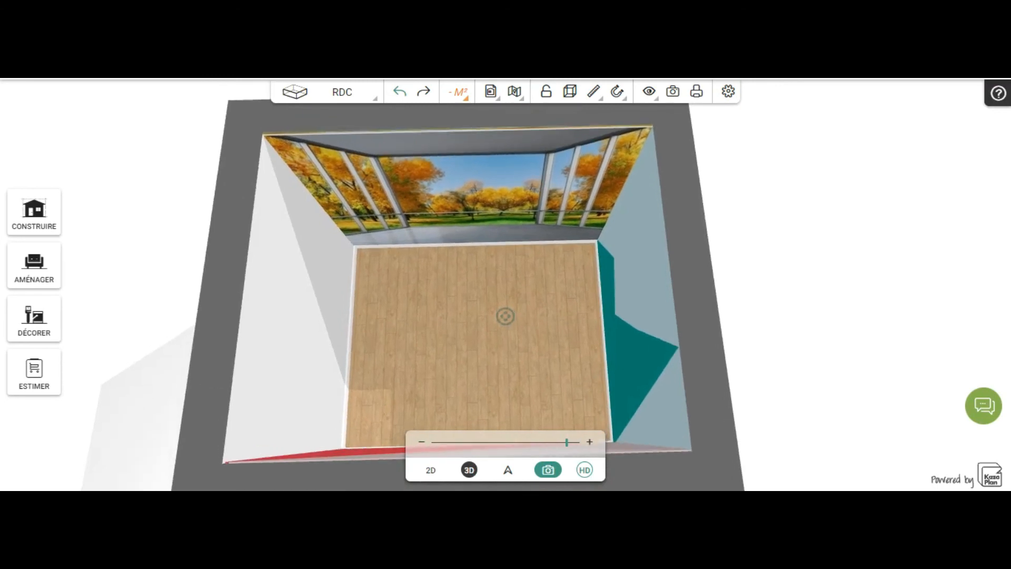